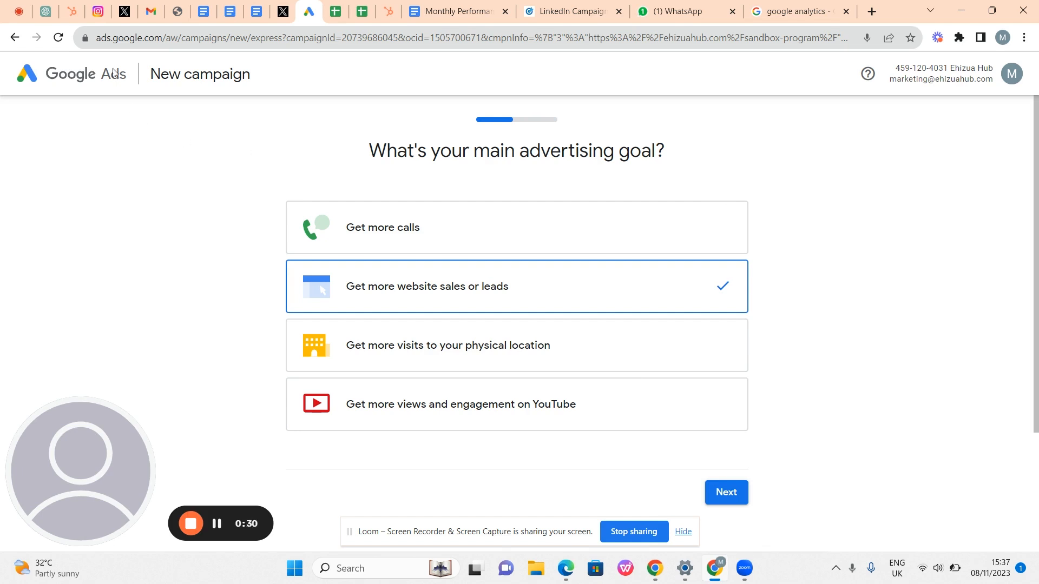
- Review the full web address of the campaign goal page
{"action": "left_click", "coordinate": [109, 40]}
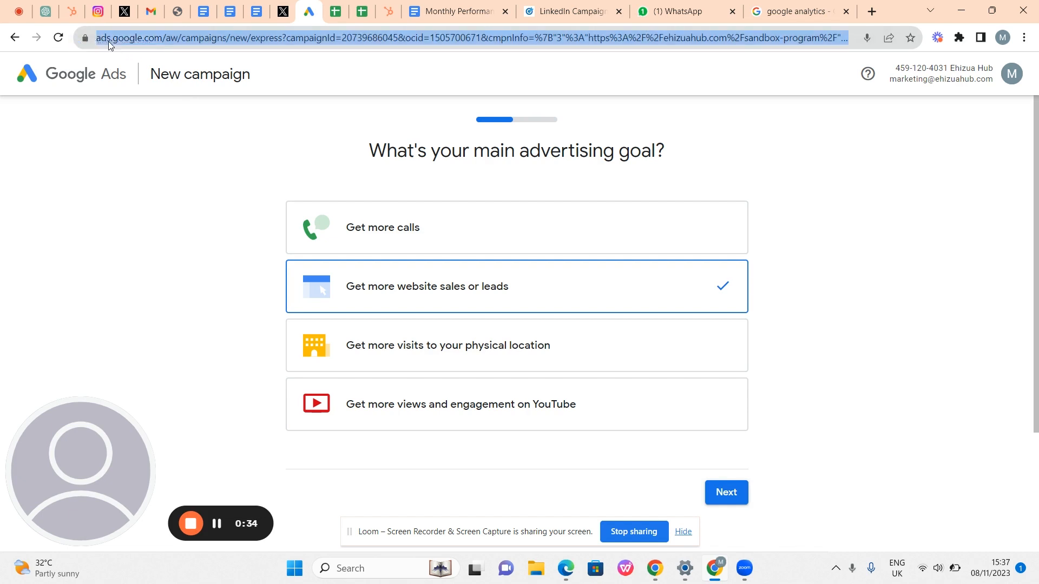
{"action": "left_click", "coordinate": [130, 138]}
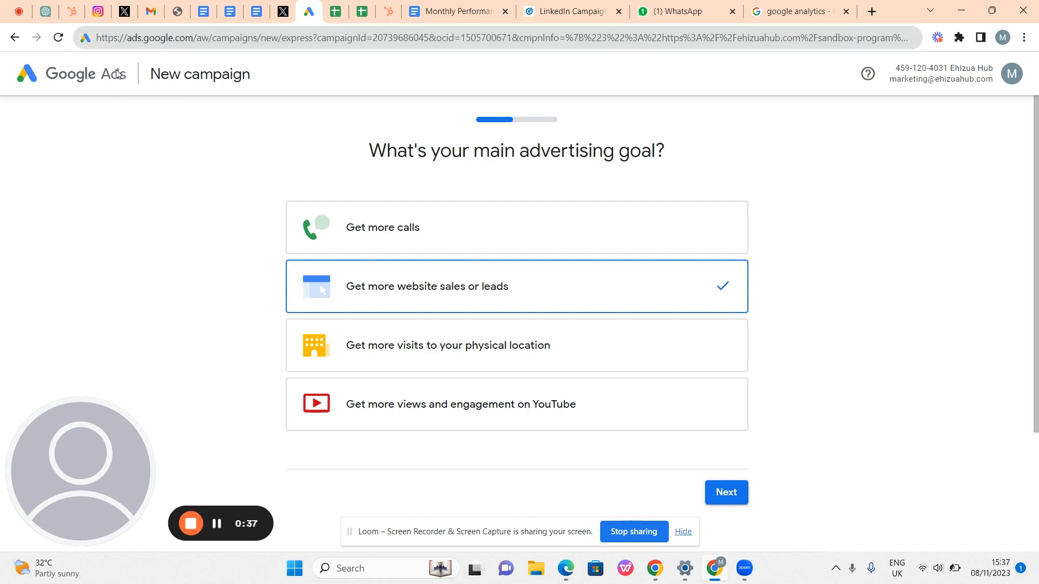
{"action": "left_click", "coordinate": [132, 40]}
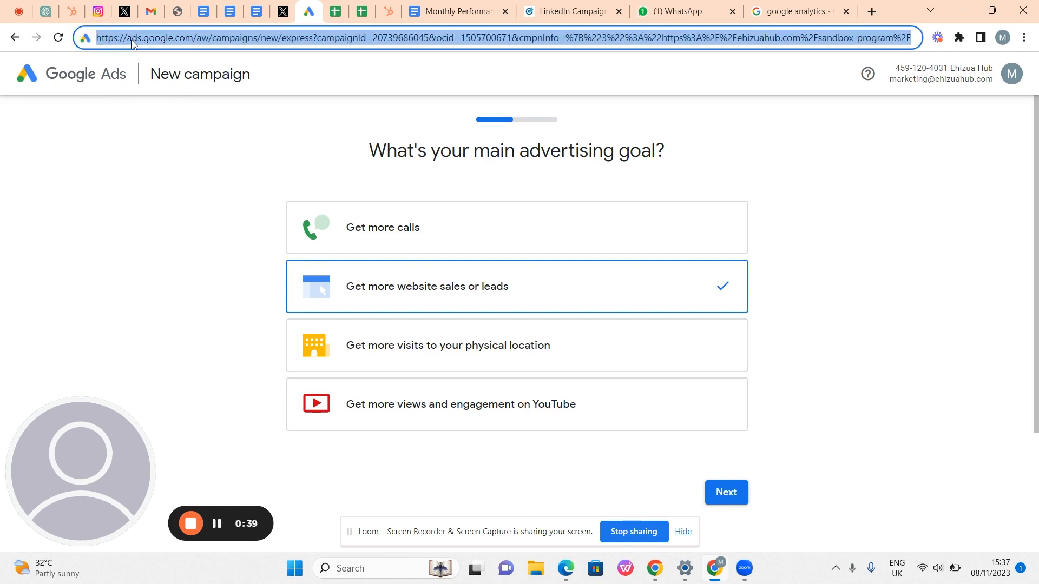
{"action": "left_click", "coordinate": [130, 43]}
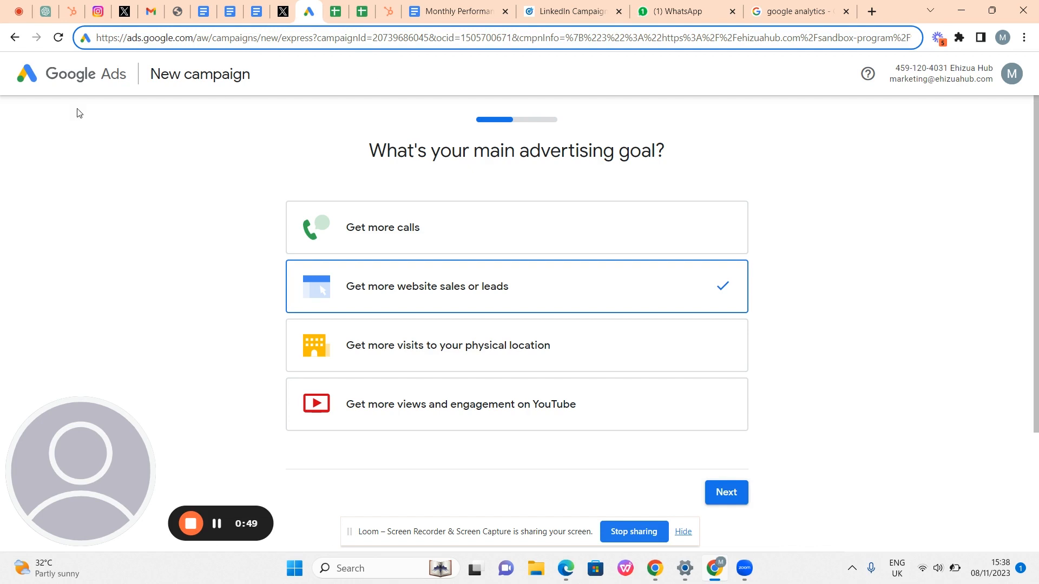
{"action": "left_click", "coordinate": [172, 142]}
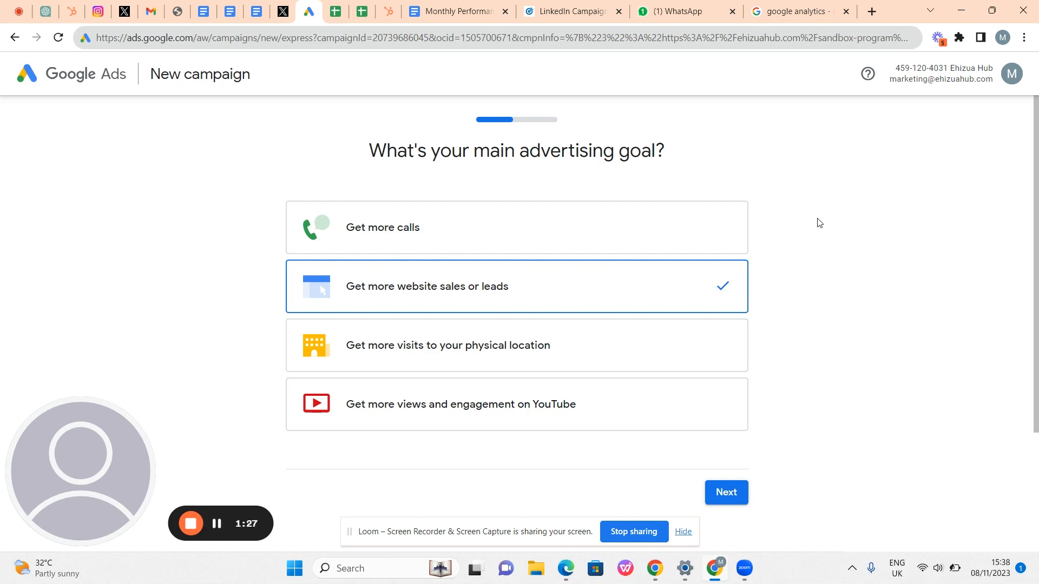
- Settle on the Website sales or leads goal after briefly trying YouTube views and engagement
{"action": "scroll", "coordinate": [819, 222], "scroll_direction": "down", "scroll_amount": 3}
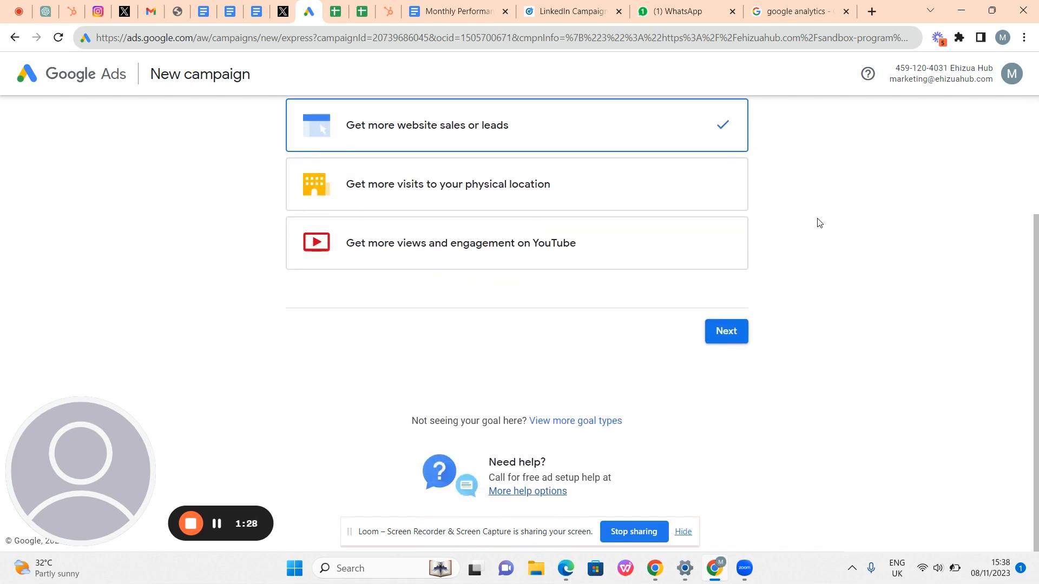
{"action": "scroll", "coordinate": [819, 223], "scroll_direction": "up", "scroll_amount": 2}
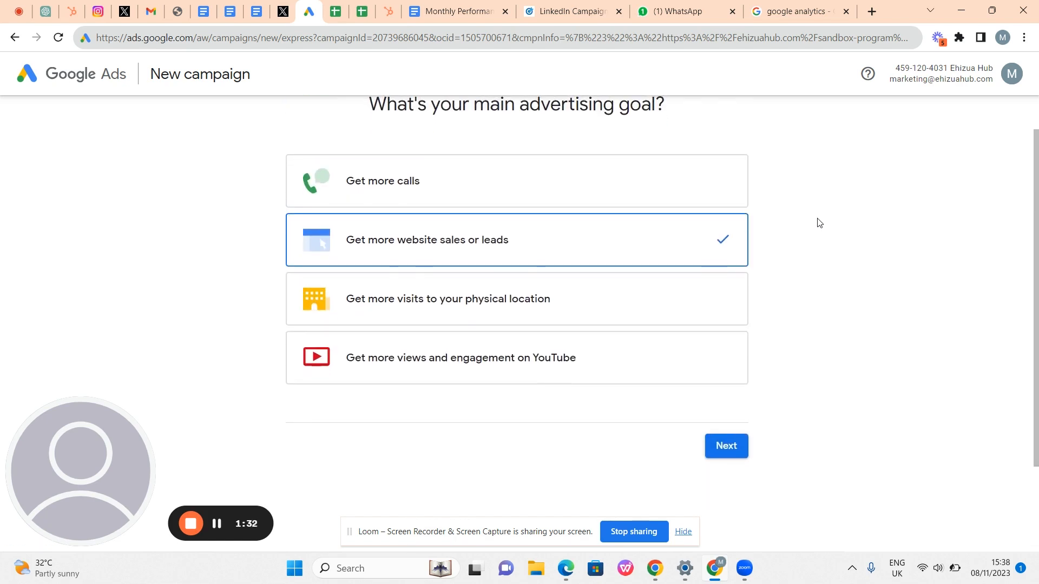
{"action": "scroll", "coordinate": [819, 222], "scroll_direction": "down", "scroll_amount": 1}
{"action": "scroll", "coordinate": [819, 222], "scroll_direction": "up", "scroll_amount": 2}
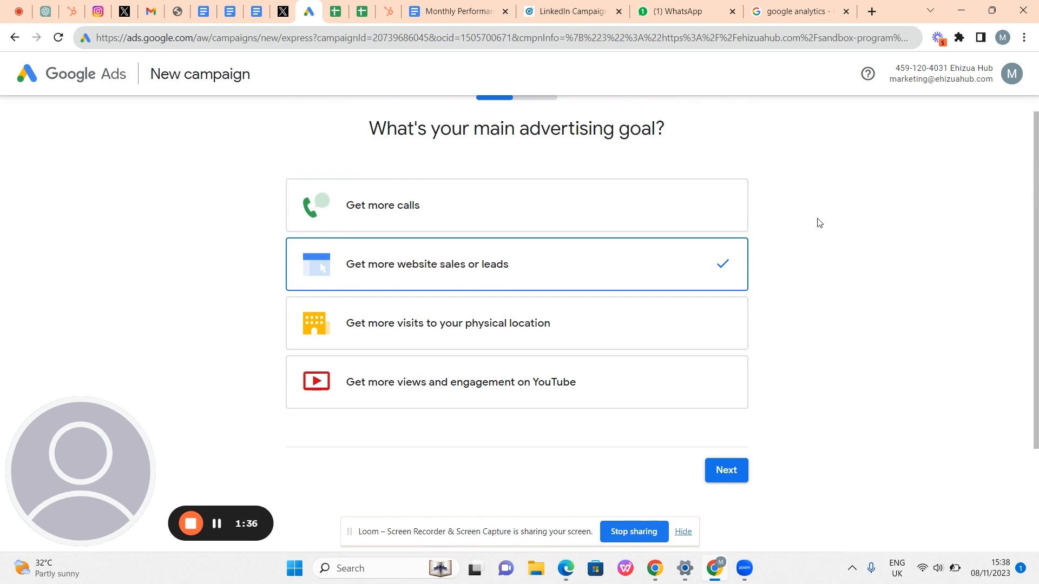
{"action": "scroll", "coordinate": [732, 193], "scroll_direction": "up", "scroll_amount": 1}
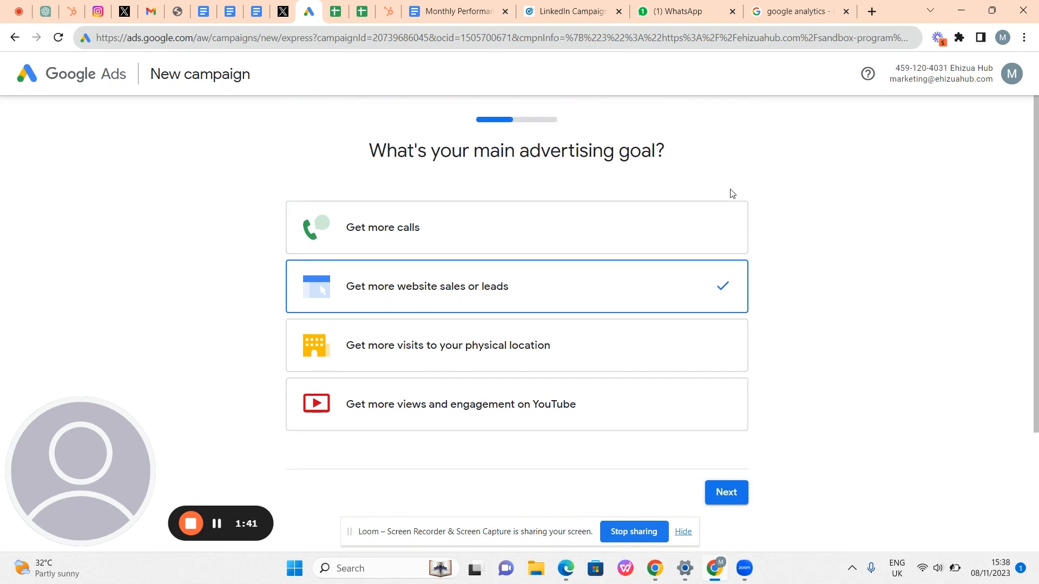
{"action": "scroll", "coordinate": [732, 193], "scroll_direction": "down", "scroll_amount": 3}
{"action": "scroll", "coordinate": [732, 193], "scroll_direction": "up", "scroll_amount": 3}
{"action": "scroll", "coordinate": [670, 231], "scroll_direction": "down", "scroll_amount": 1}
{"action": "scroll", "coordinate": [670, 232], "scroll_direction": "up", "scroll_amount": 1}
{"action": "scroll", "coordinate": [670, 232], "scroll_direction": "down", "scroll_amount": 3}
{"action": "scroll", "coordinate": [670, 231], "scroll_direction": "up", "scroll_amount": 1}
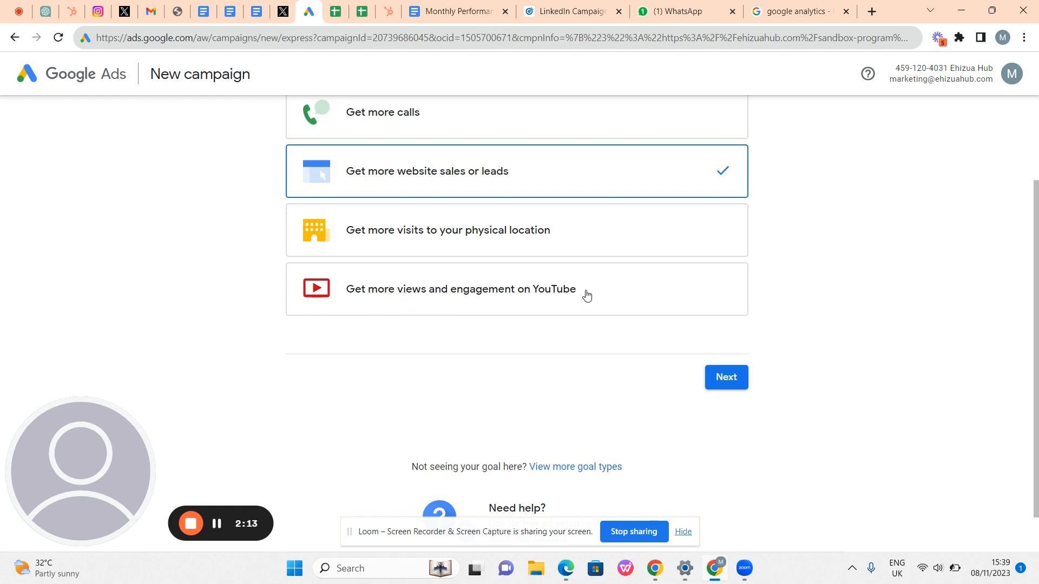
{"action": "scroll", "coordinate": [587, 295], "scroll_direction": "up", "scroll_amount": 1}
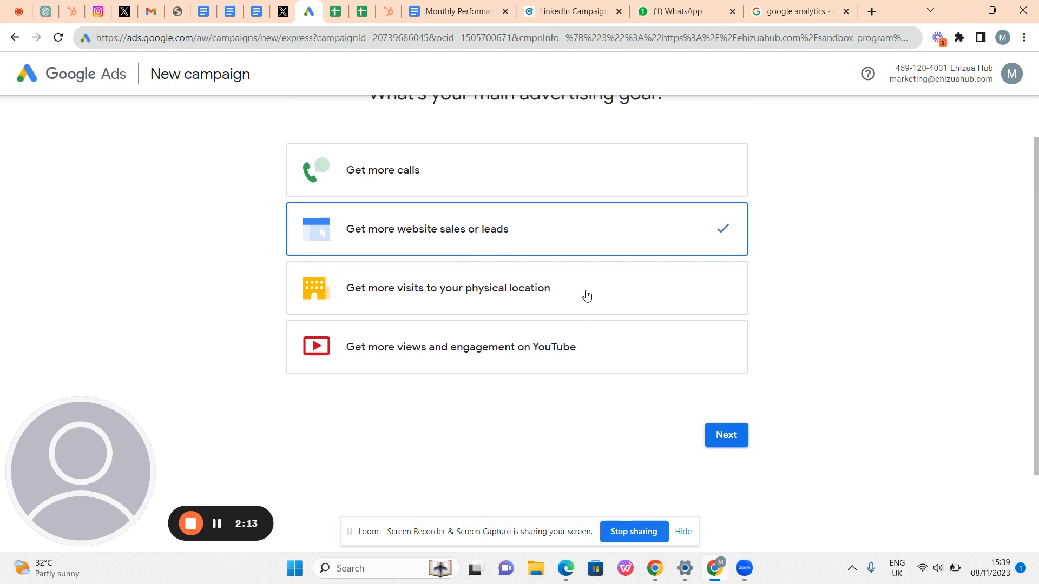
{"action": "left_click", "coordinate": [641, 344]}
{"action": "scroll", "coordinate": [641, 343], "scroll_direction": "up", "scroll_amount": 1}
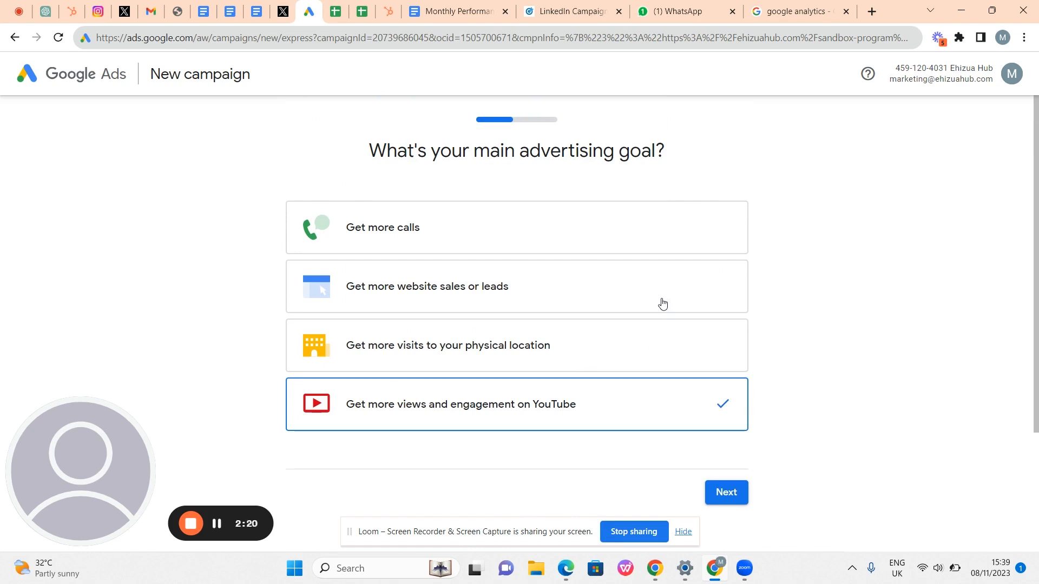
{"action": "scroll", "coordinate": [663, 303], "scroll_direction": "down", "scroll_amount": 1}
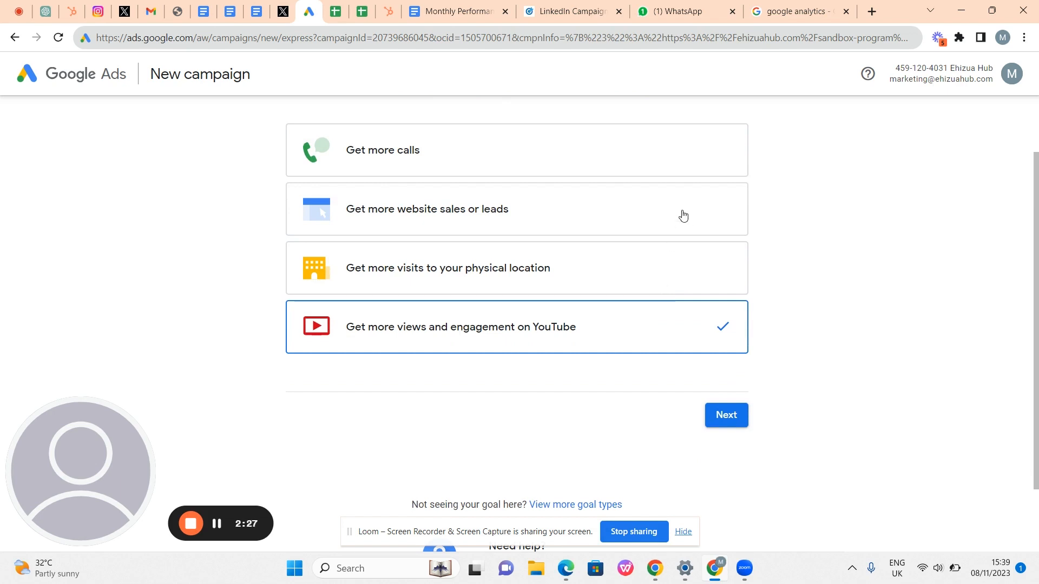
{"action": "left_click", "coordinate": [683, 216]}
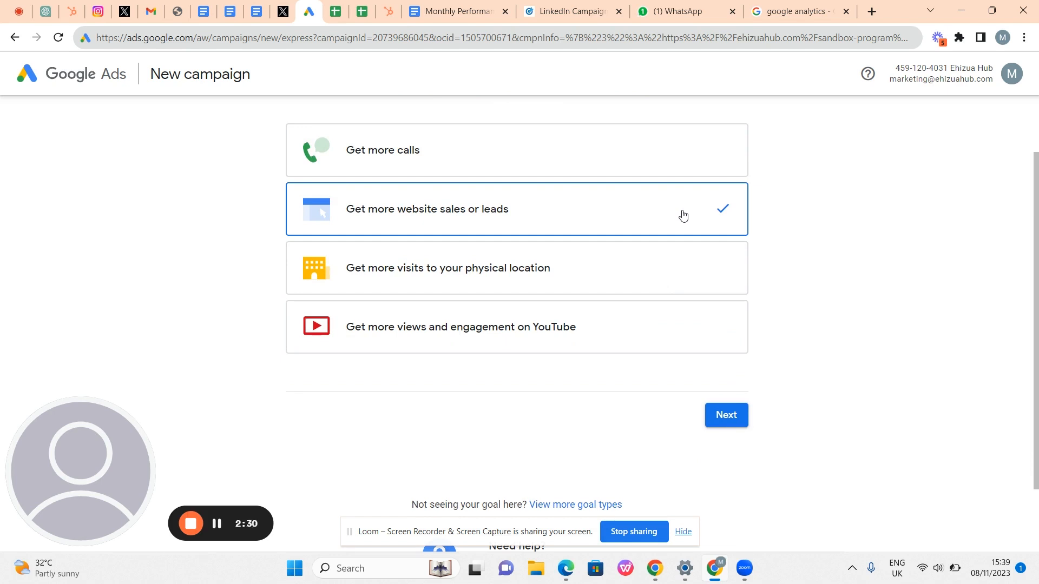
- Advance to the ad-writing page and put the cursor in Headline 1
{"action": "left_click", "coordinate": [726, 412]}
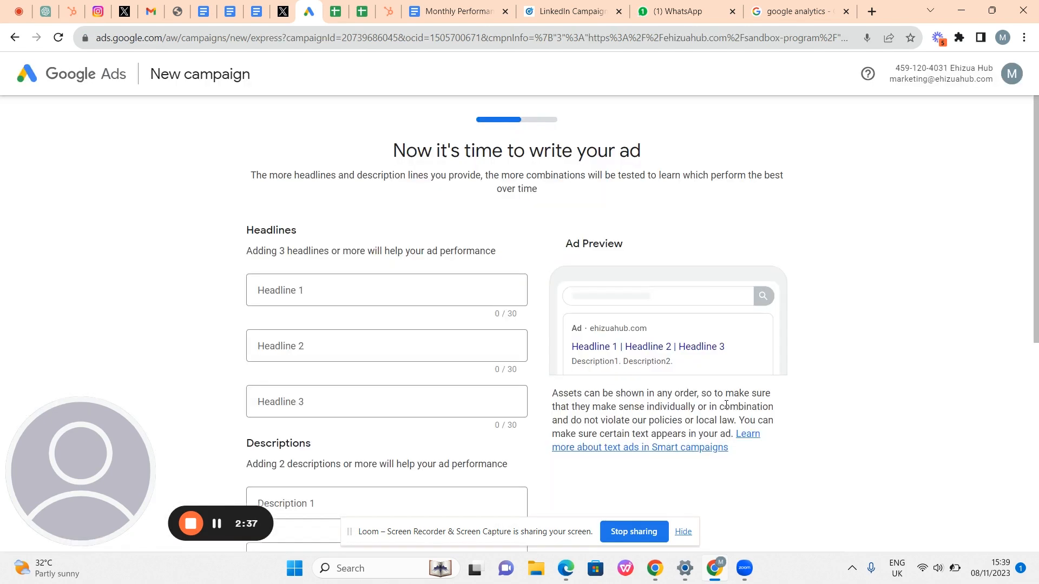
{"action": "scroll", "coordinate": [629, 285], "scroll_direction": "down", "scroll_amount": 7}
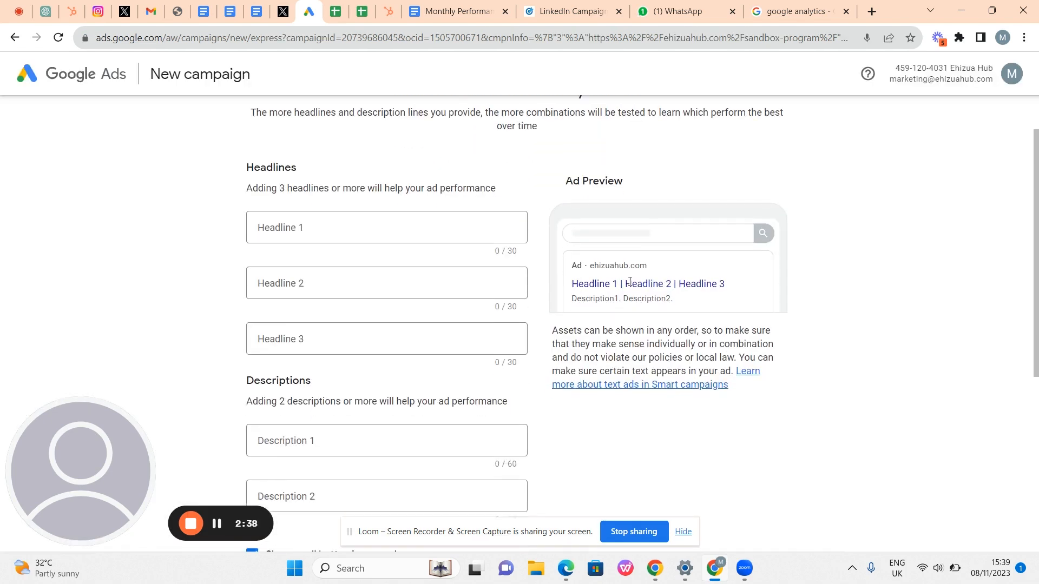
{"action": "scroll", "coordinate": [629, 285], "scroll_direction": "up", "scroll_amount": 7}
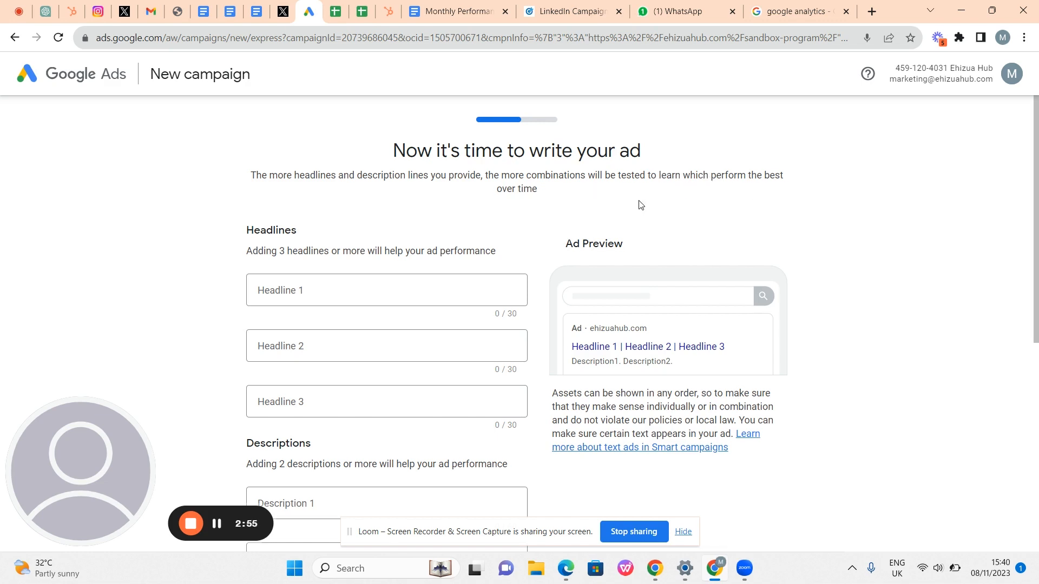
{"action": "scroll", "coordinate": [639, 204], "scroll_direction": "down", "scroll_amount": 1}
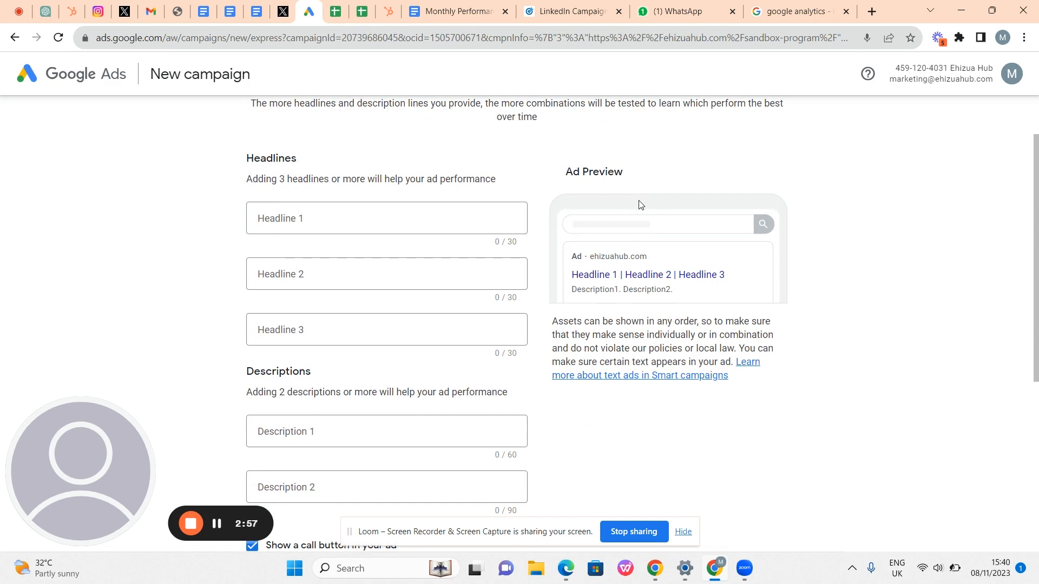
{"action": "scroll", "coordinate": [640, 205], "scroll_direction": "up", "scroll_amount": 1}
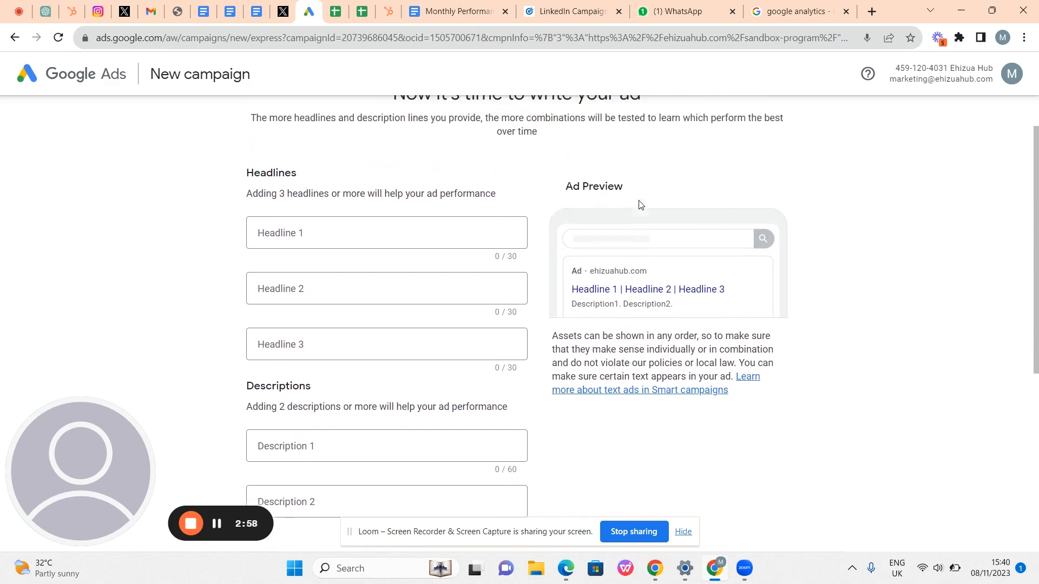
{"action": "scroll", "coordinate": [639, 205], "scroll_direction": "down", "scroll_amount": 1}
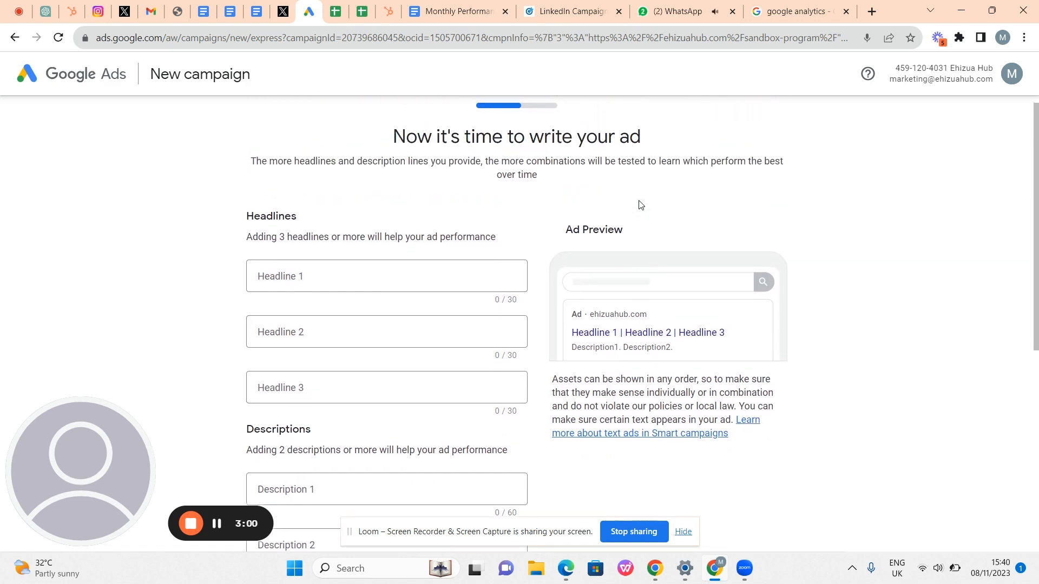
{"action": "scroll", "coordinate": [639, 205], "scroll_direction": "up", "scroll_amount": 1}
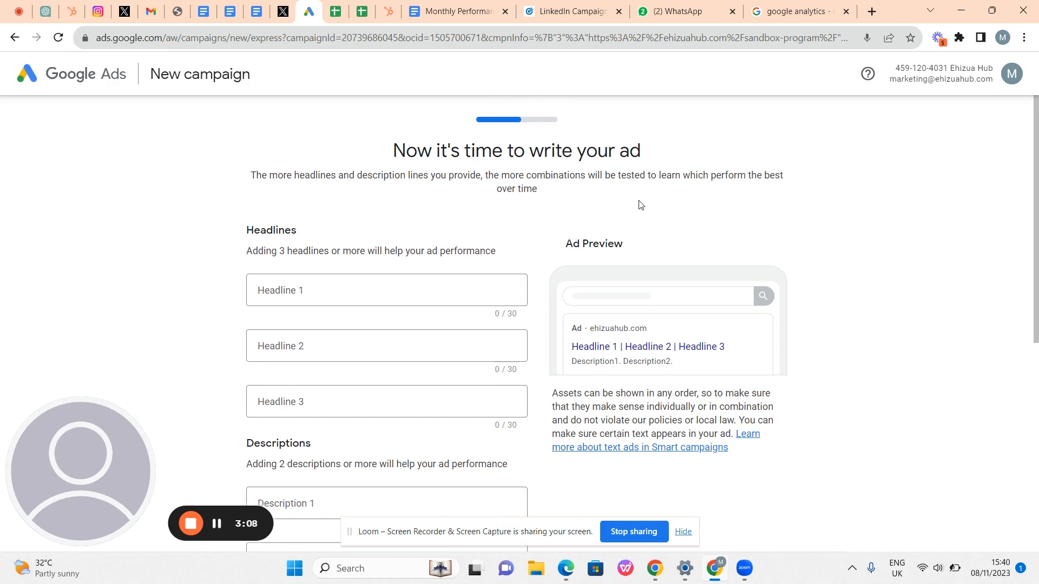
{"action": "left_click", "coordinate": [379, 301]}
- Enter 'Australia Sandbox Program' as Headline 1, correcting the typos
{"action": "scroll", "coordinate": [378, 303], "scroll_direction": "down", "scroll_amount": 1}
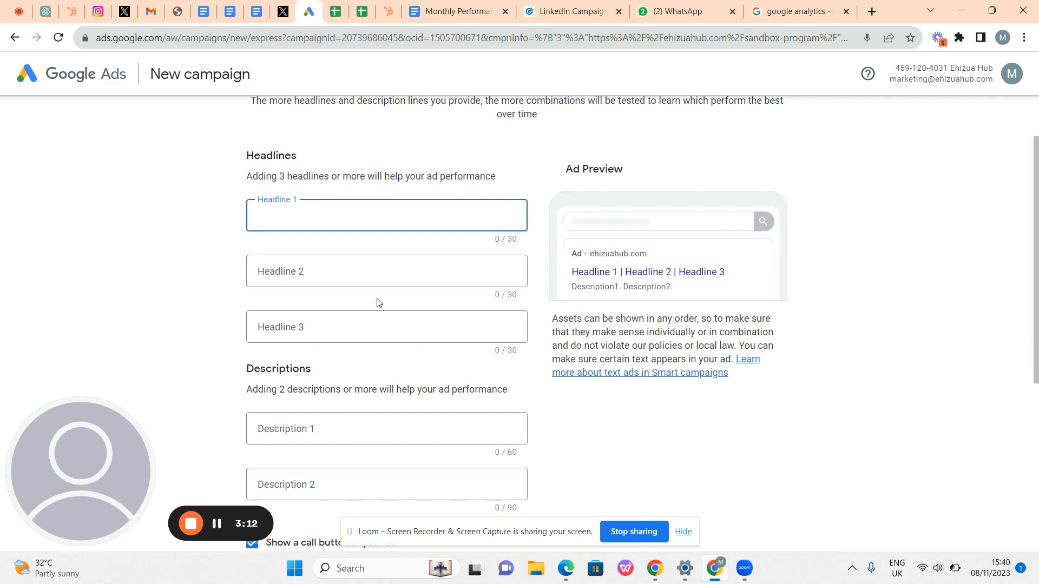
{"action": "scroll", "coordinate": [378, 303], "scroll_direction": "down", "scroll_amount": 1}
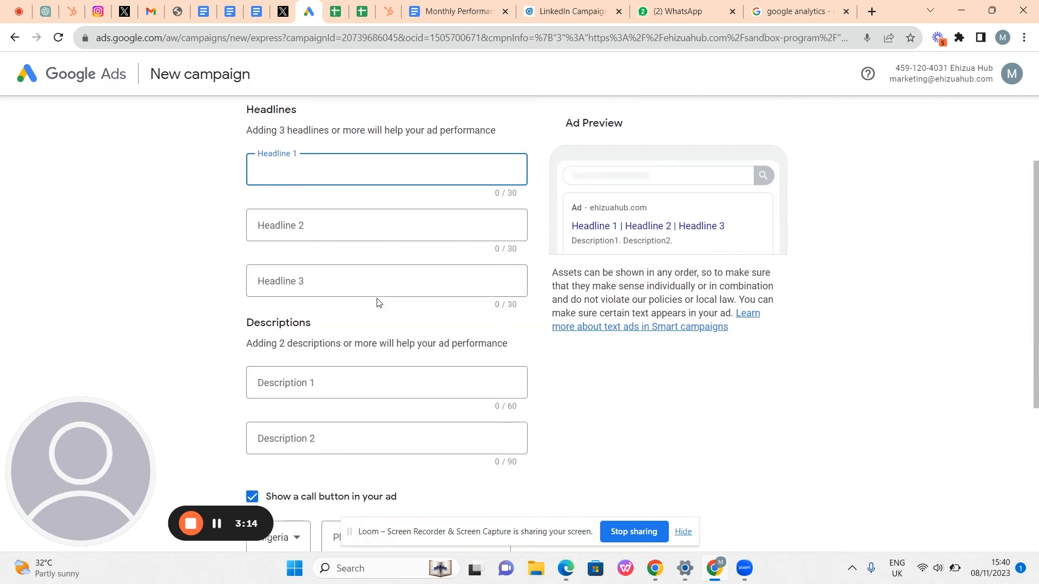
{"action": "scroll", "coordinate": [353, 281], "scroll_direction": "up", "scroll_amount": 2}
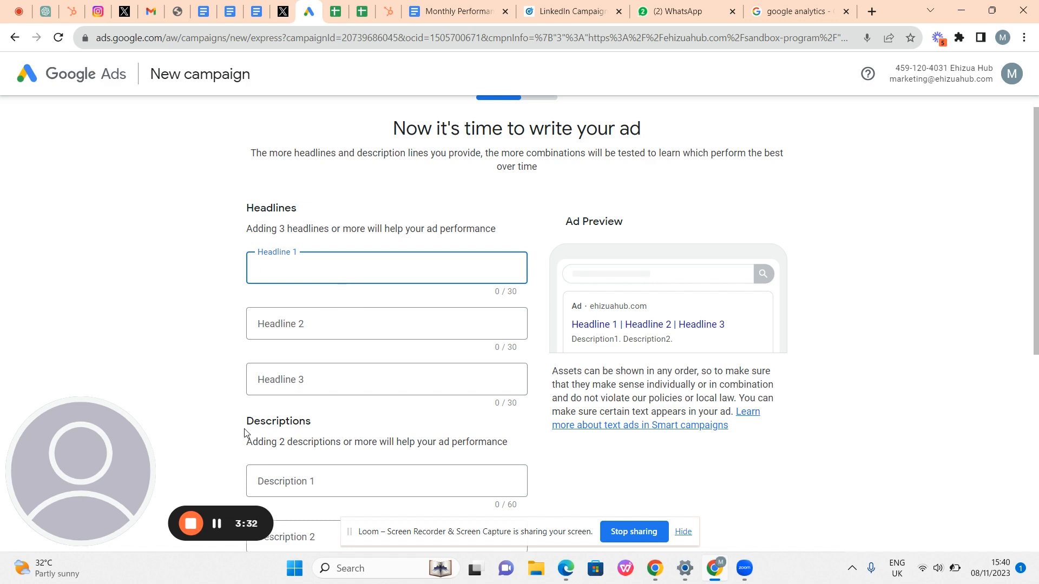
{"action": "type", "text": "Australia "}
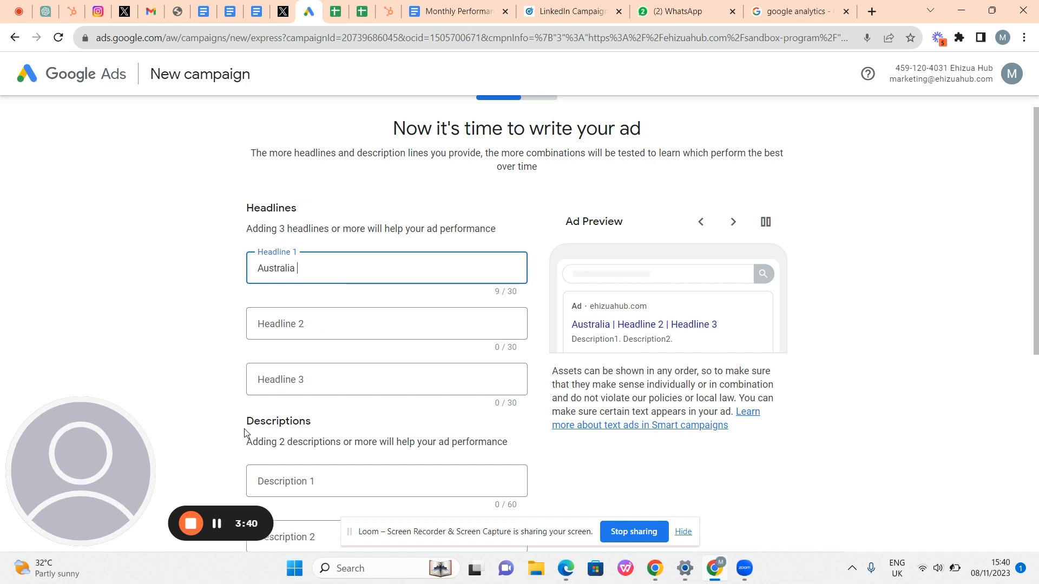
{"action": "type", "text": "S"}
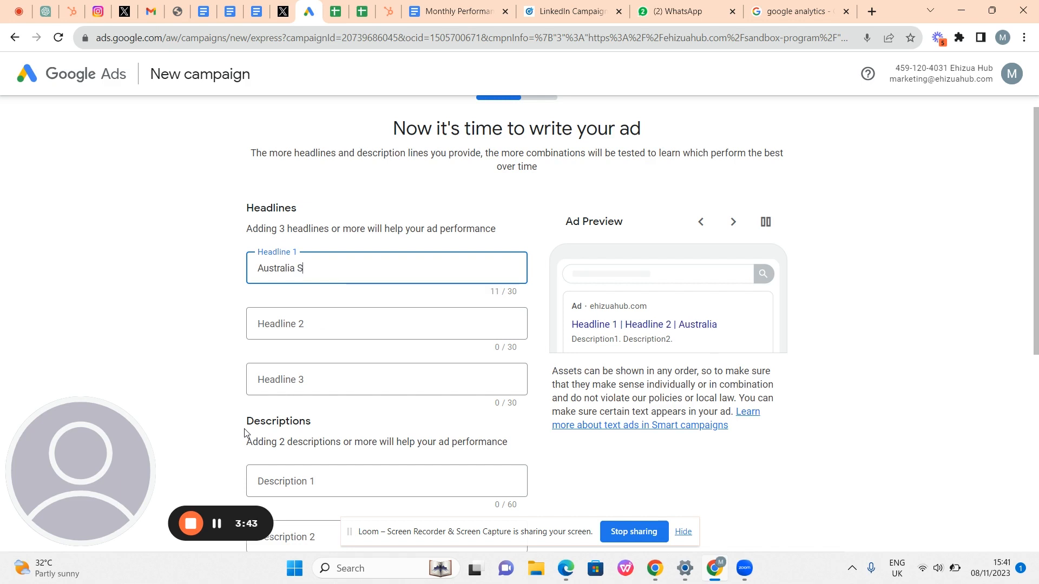
{"action": "type", "text": "AN===="}
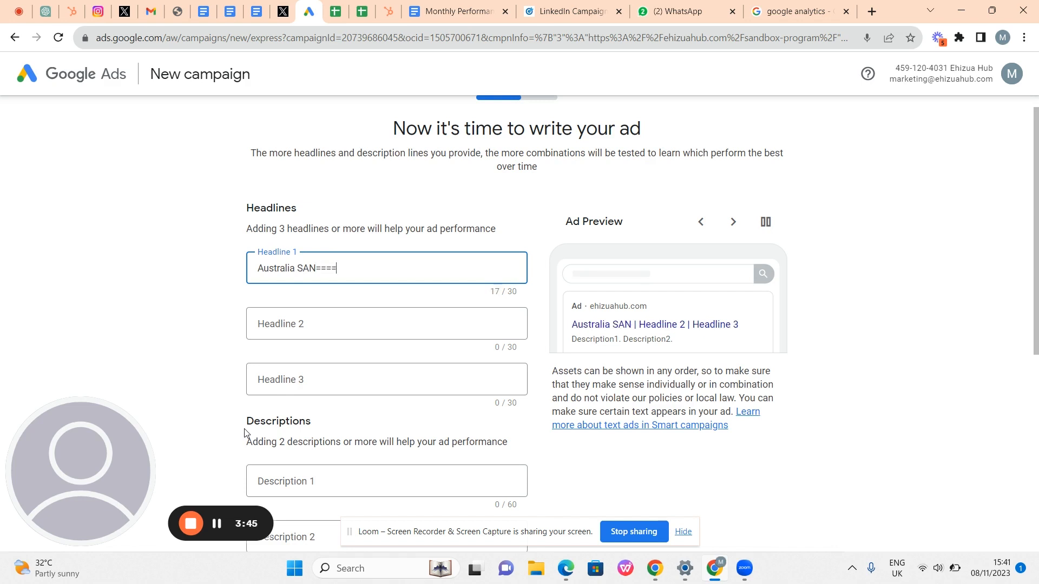
{"action": "key", "text": "BackSpace"}
{"action": "key", "text": "BackSpace"}
{"action": "key", "text": "BackSpace"}
{"action": "key", "text": "BackSpace"}
{"action": "key", "text": "BackSpace"}
{"action": "key", "text": "BackSpace"}
{"action": "type", "text": "and"}
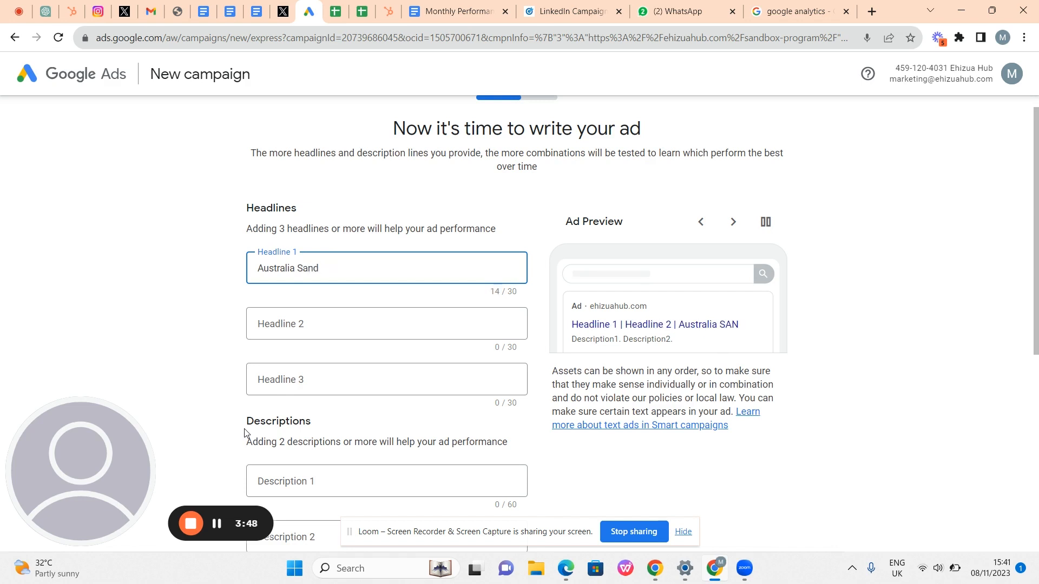
{"action": "type", "text": "box"}
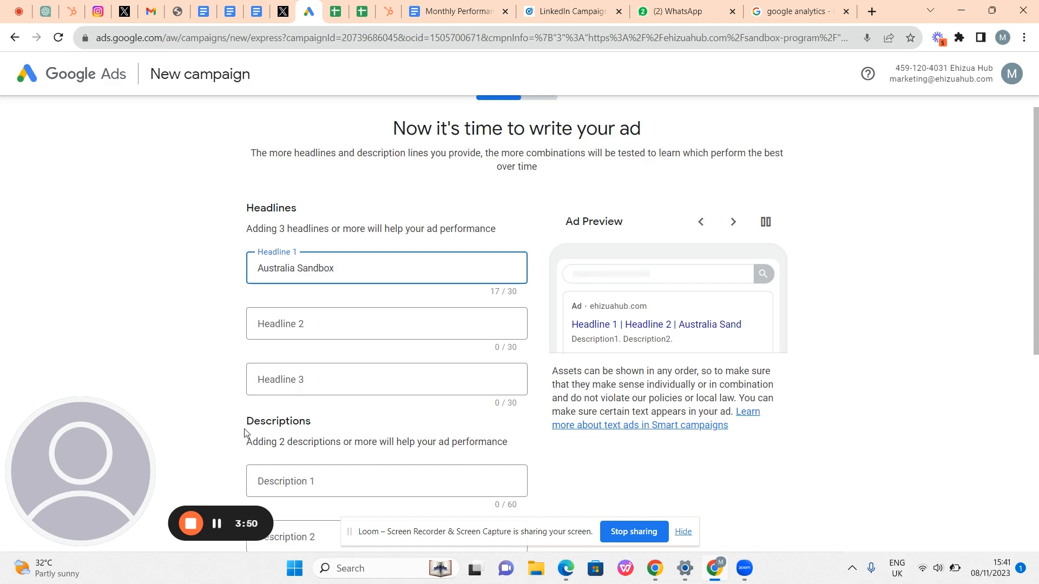
{"action": "type", "text": " Program"}
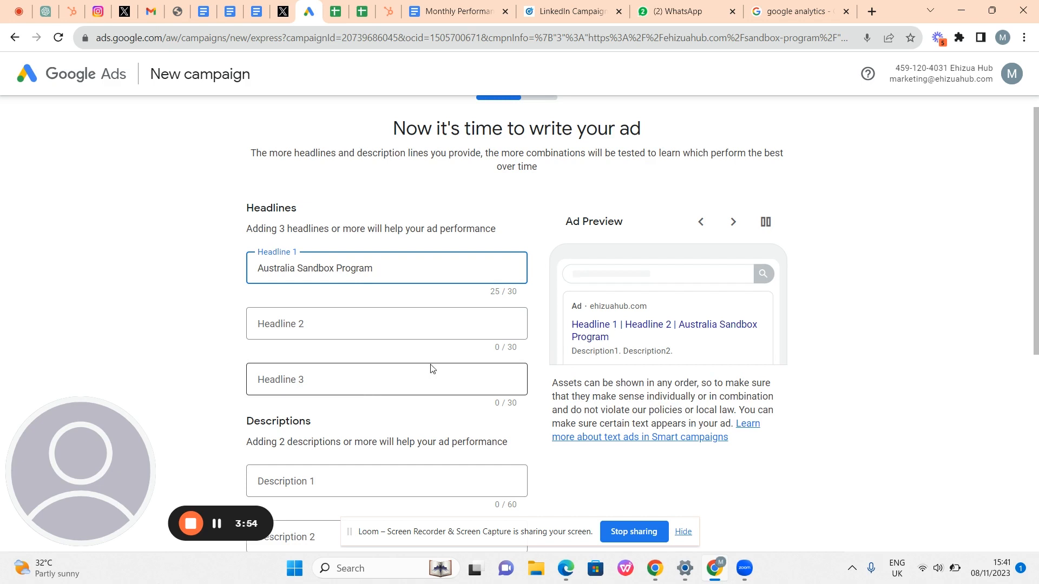
- Replace the gibberish in Headline 2 with 'Relocate to Australia in 6-12 months'
{"action": "left_click", "coordinate": [333, 322]}
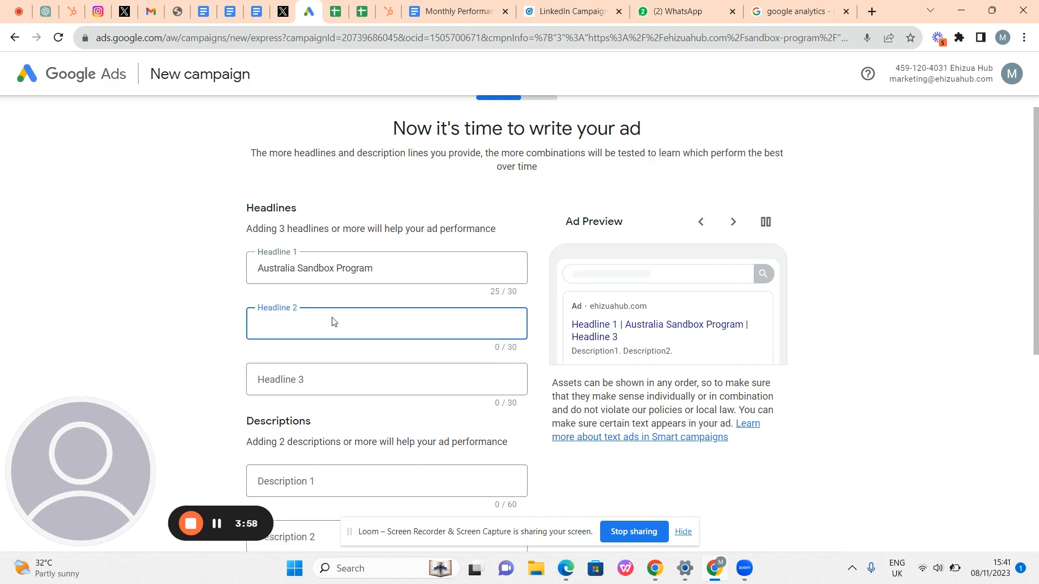
{"action": "type", "text": "gjrgjergnr"}
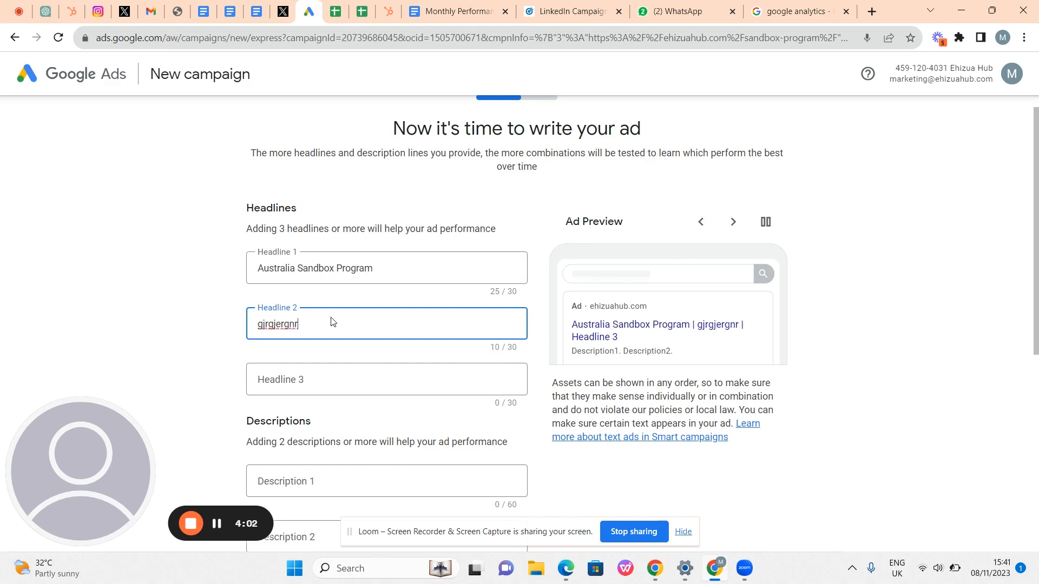
{"action": "key", "text": "BackSpace"}
{"action": "key", "text": "BackSpace"}
{"action": "key", "text": "BackSpace"}
{"action": "key", "text": "BackSpace"}
{"action": "key", "text": "BackSpace"}
{"action": "key", "text": "BackSpace"}
{"action": "key", "text": "BackSpace"}
{"action": "key", "text": "BackSpace"}
{"action": "key", "text": "BackSpace"}
{"action": "key", "text": "BackSpace"}
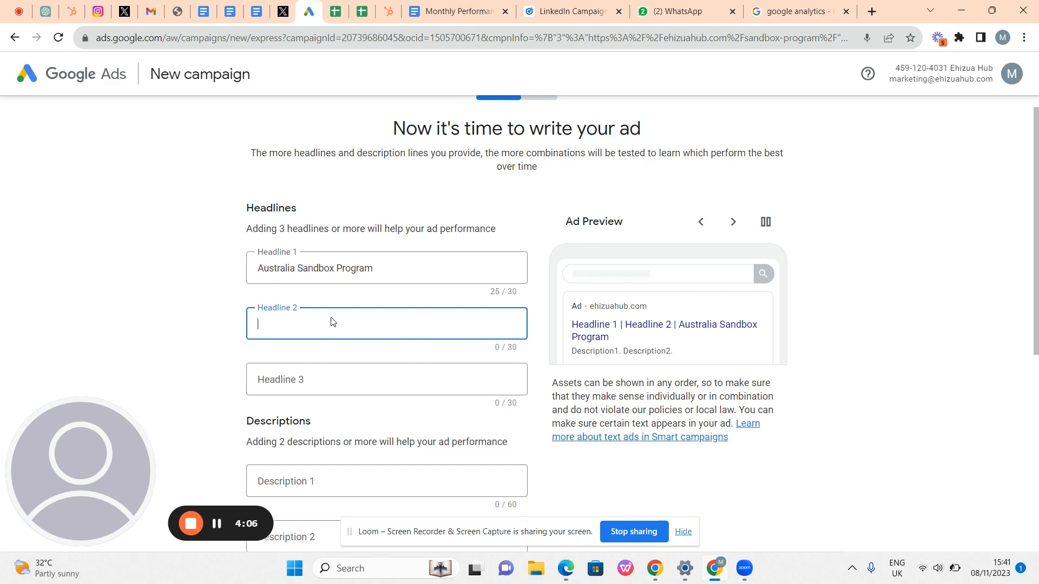
{"action": "type", "text": "Reloca"}
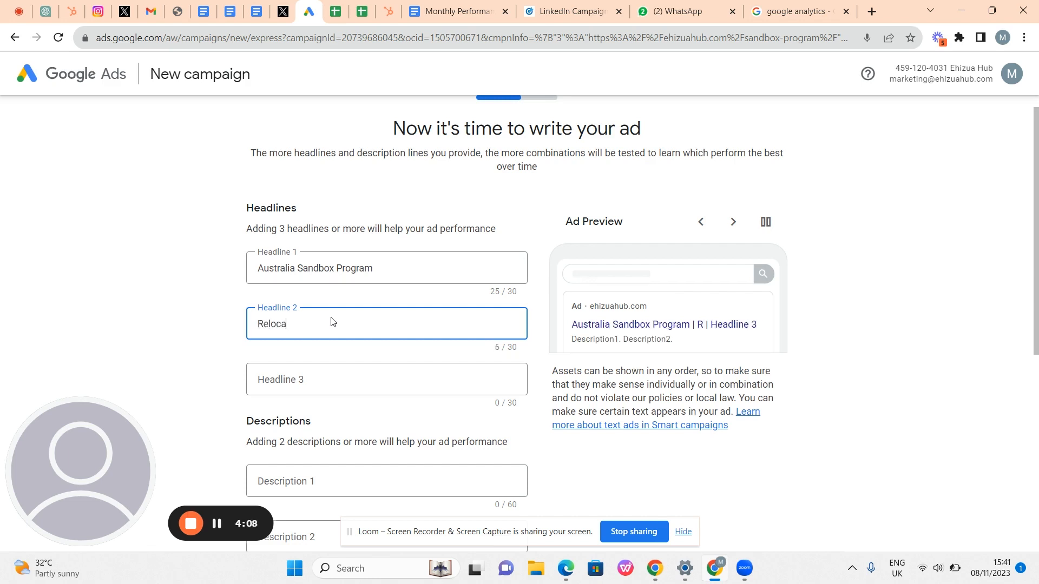
{"action": "type", "text": "t"}
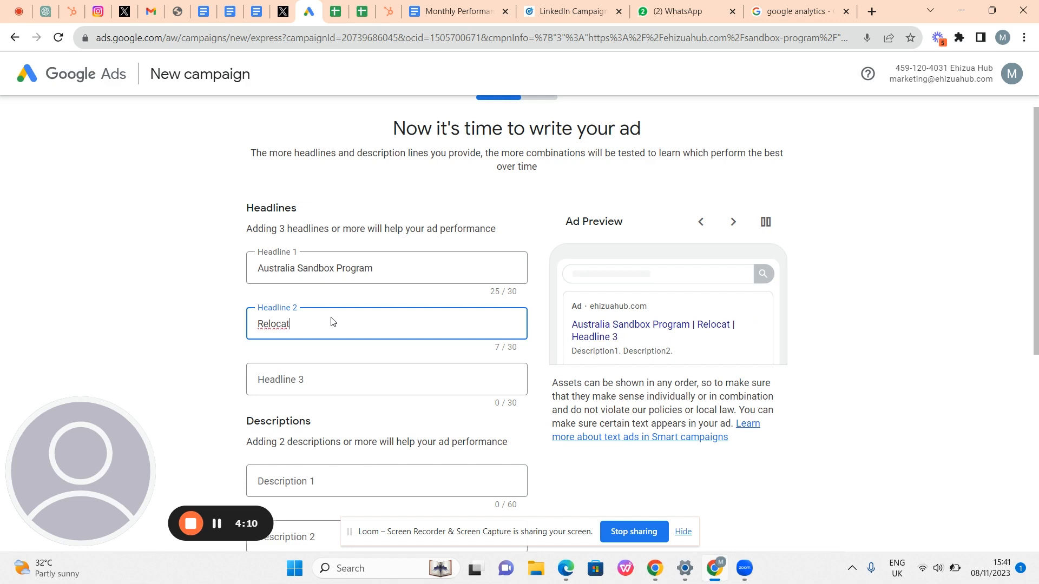
{"action": "type", "text": "e to"}
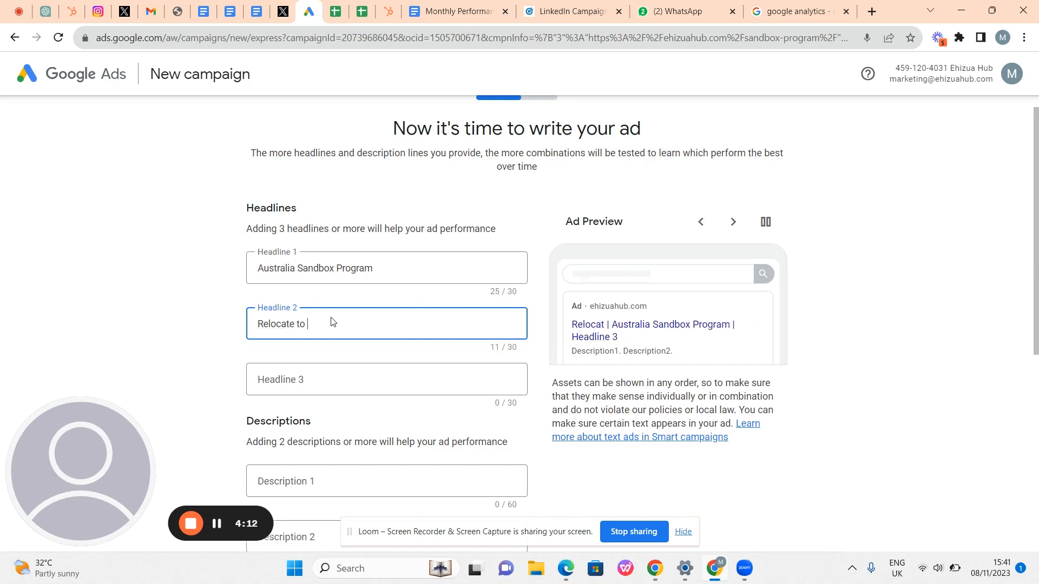
{"action": "type", "text": " Au"}
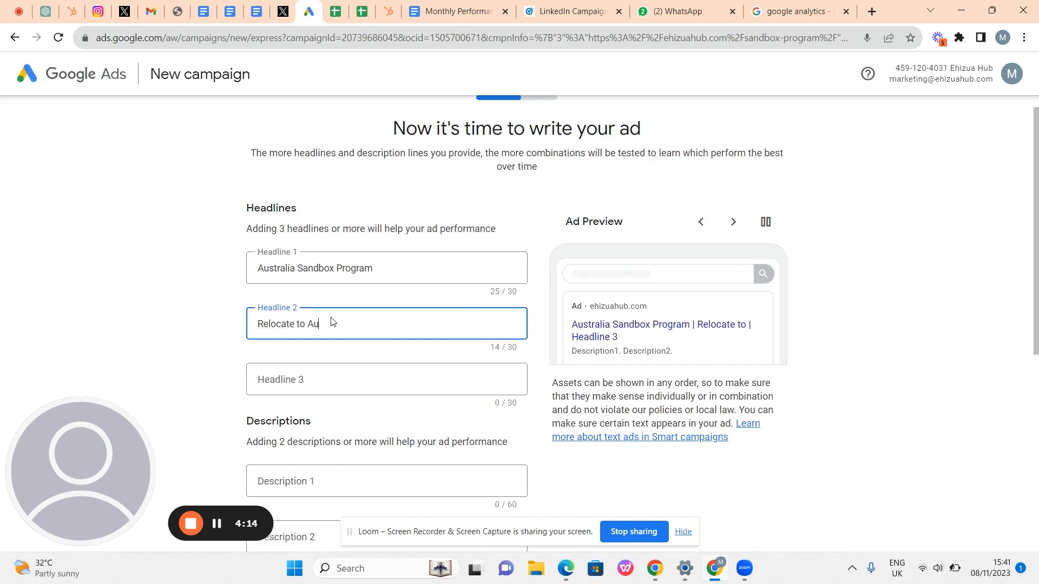
{"action": "type", "text": "stralia "}
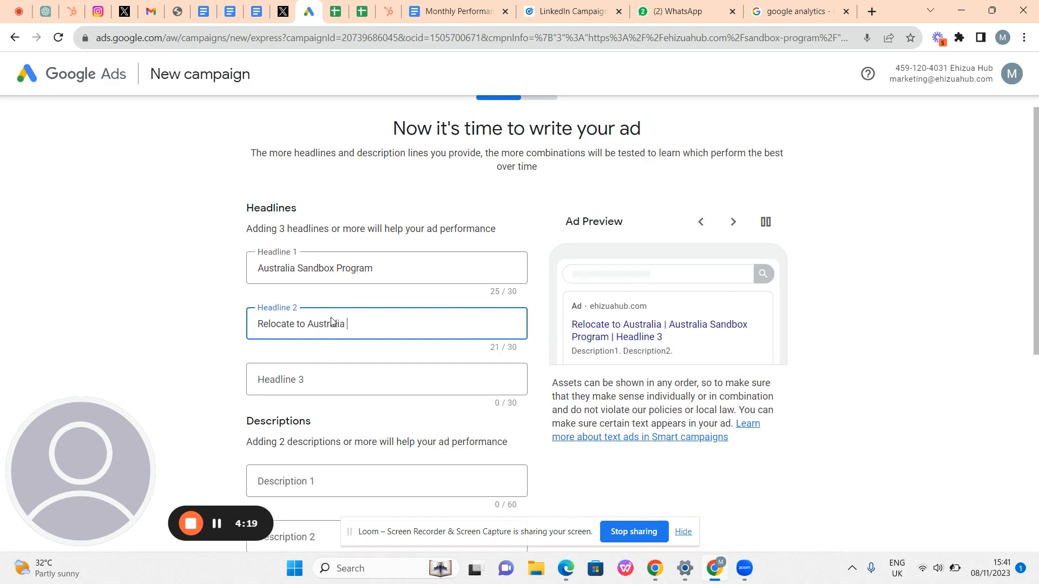
{"action": "type", "text": "in 6"}
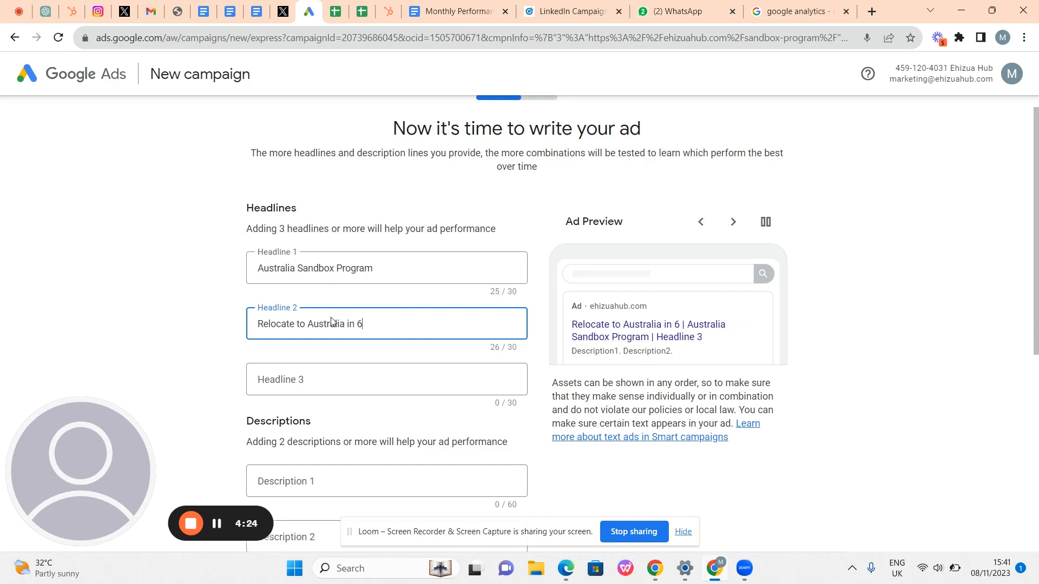
{"action": "type", "text": "-12"}
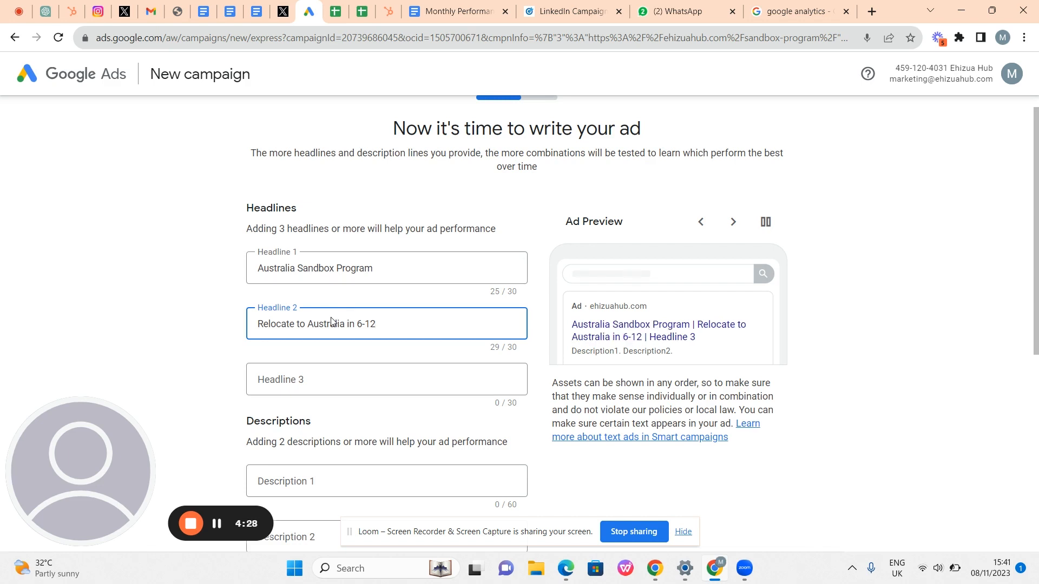
{"action": "type", "text": " months"}
- Shorten Headline 2 to 'Relocate to Australia today' to fit 30 characters
{"action": "key", "text": "BackSpace"}
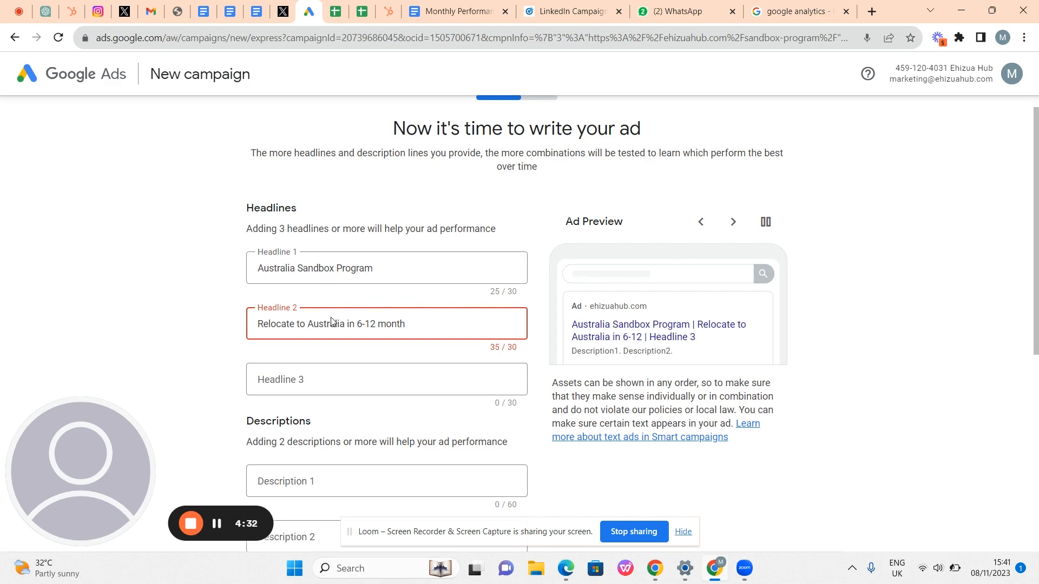
{"action": "key", "text": "BackSpace"}
{"action": "type", "text": "h"}
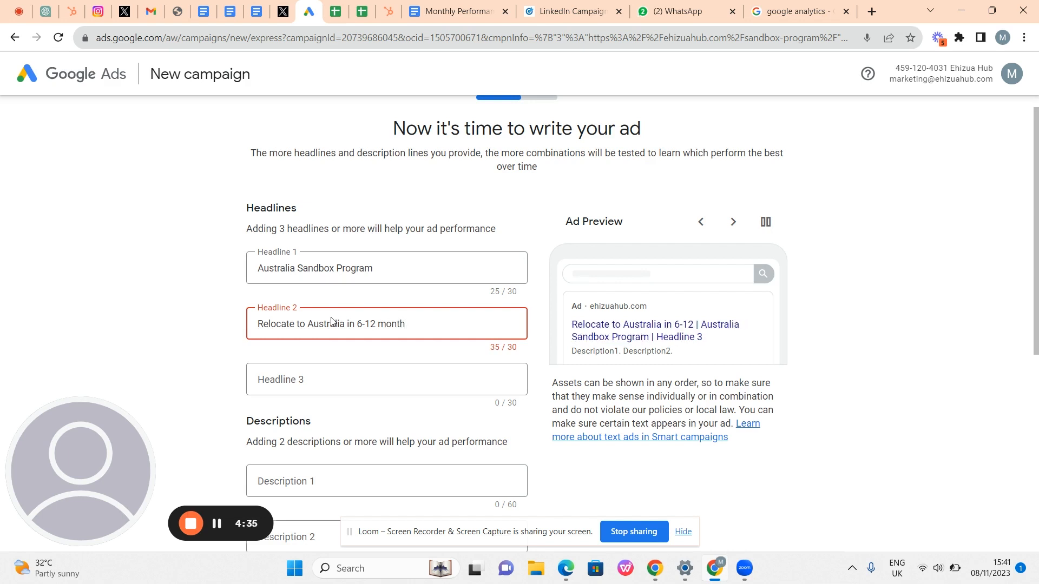
{"action": "mouse_move", "coordinate": [225, 529]}
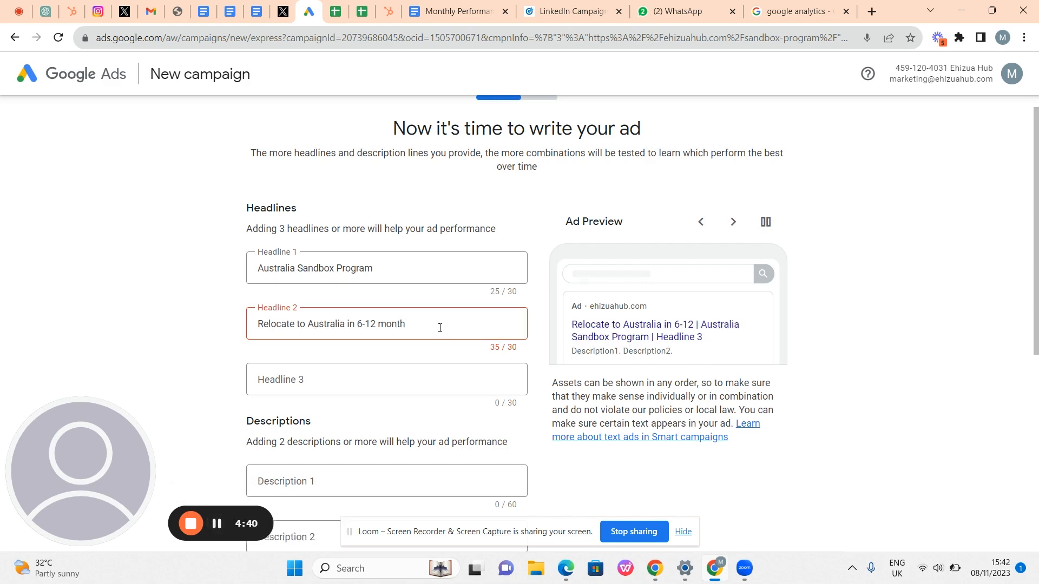
{"action": "key", "text": "BackSpace"}
{"action": "key", "text": "BackSpace"}
{"action": "key", "text": "BackSpace"}
{"action": "key", "text": "BackSpace"}
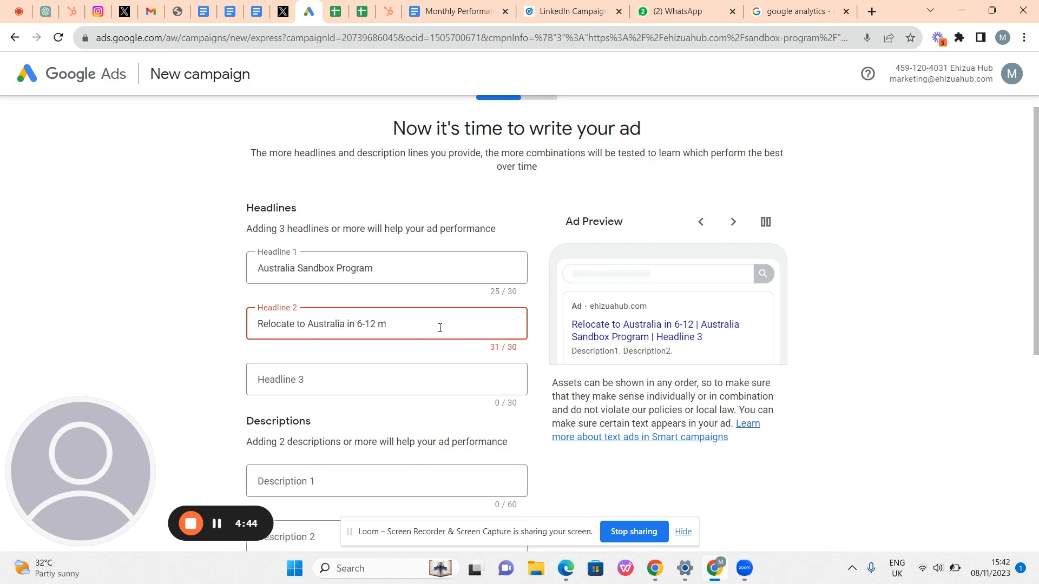
{"action": "key", "text": "BackSpace"}
{"action": "key", "text": "BackSpace"}
{"action": "key", "text": "BackSpace"}
{"action": "key", "text": "BackSpace"}
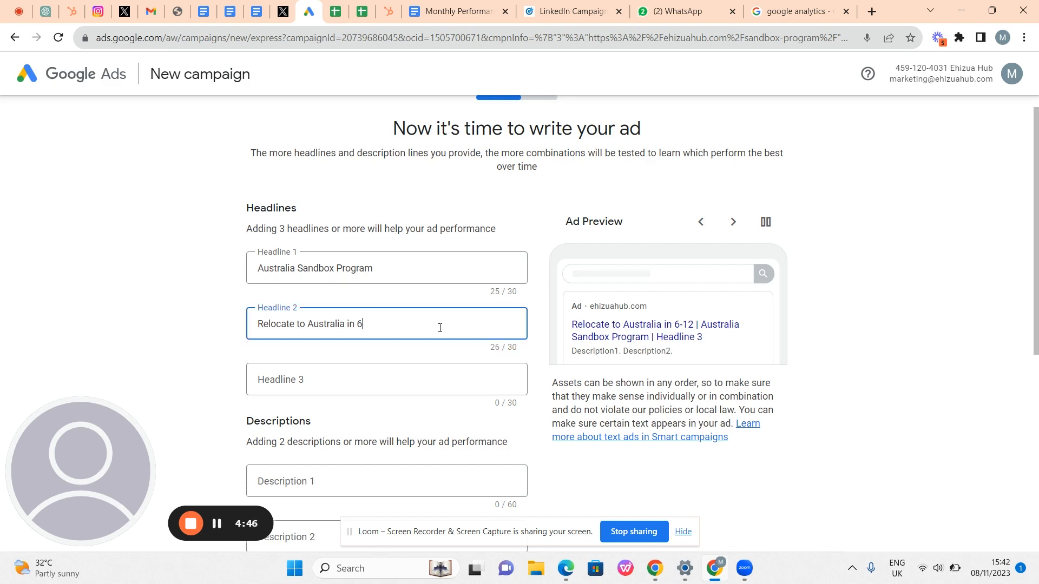
{"action": "type", "text": "months"}
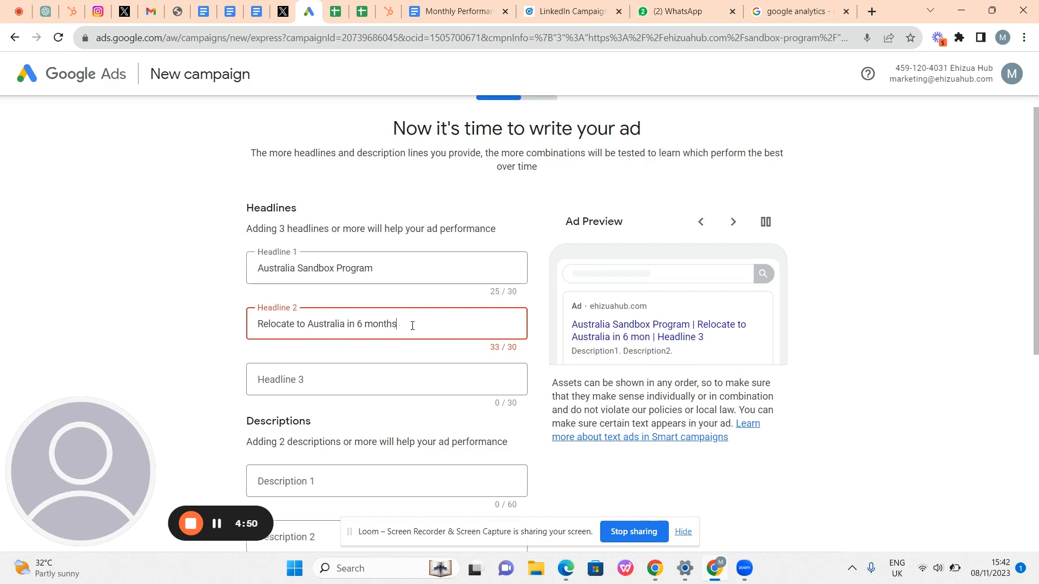
{"action": "key", "text": "BackSpace"}
{"action": "key", "text": "BackSpace"}
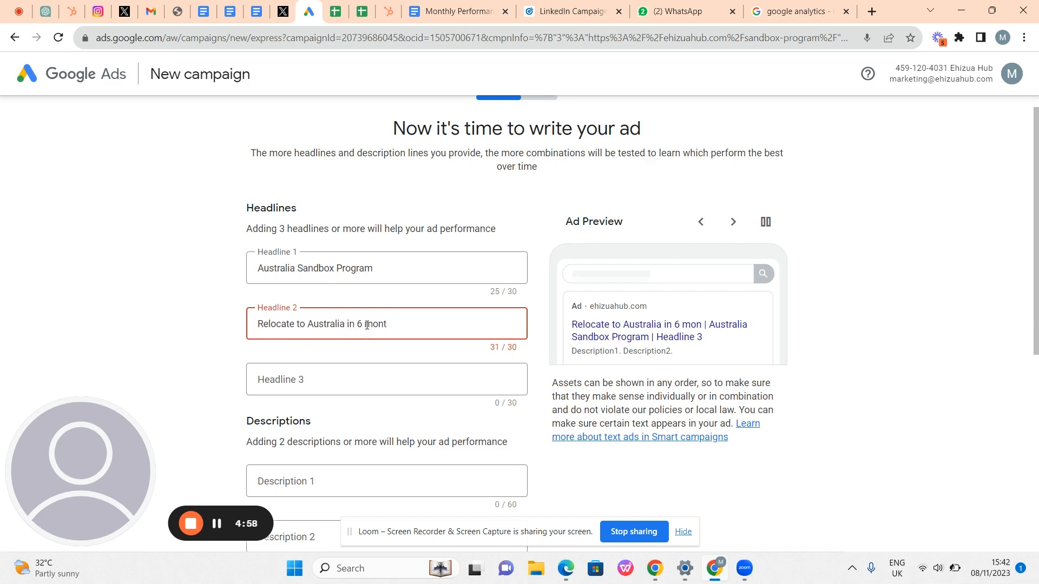
{"action": "key", "text": "BackSpace"}
{"action": "key", "text": "BackSpace"}
{"action": "key", "text": "BackSpace"}
{"action": "key", "text": "BackSpace"}
{"action": "key", "text": "BackSpace"}
{"action": "key", "text": "BackSpace"}
{"action": "key", "text": "BackSpace"}
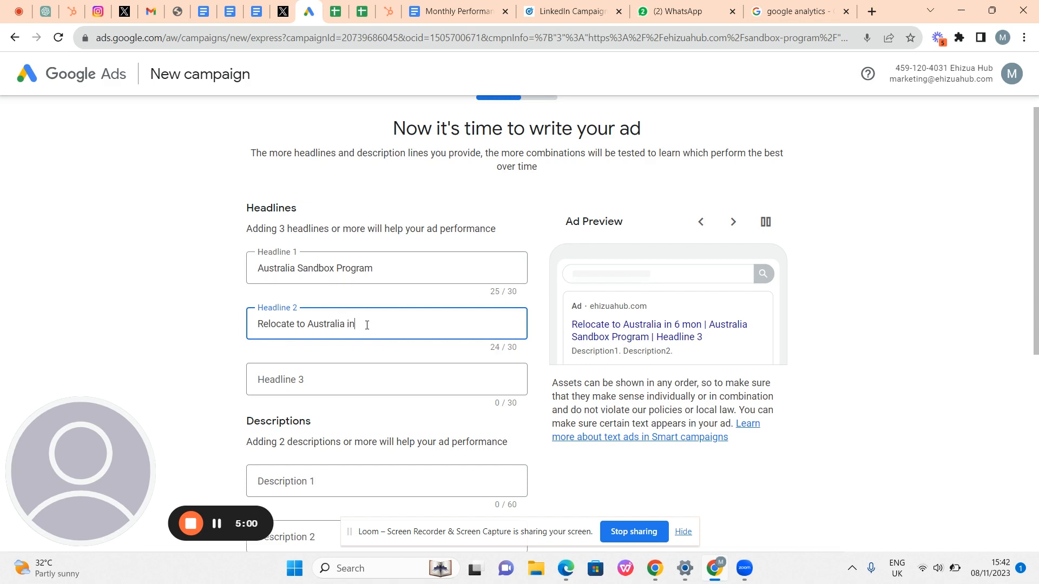
{"action": "key", "text": "BackSpace"}
{"action": "key", "text": "BackSpace"}
{"action": "key", "text": "BackSpace"}
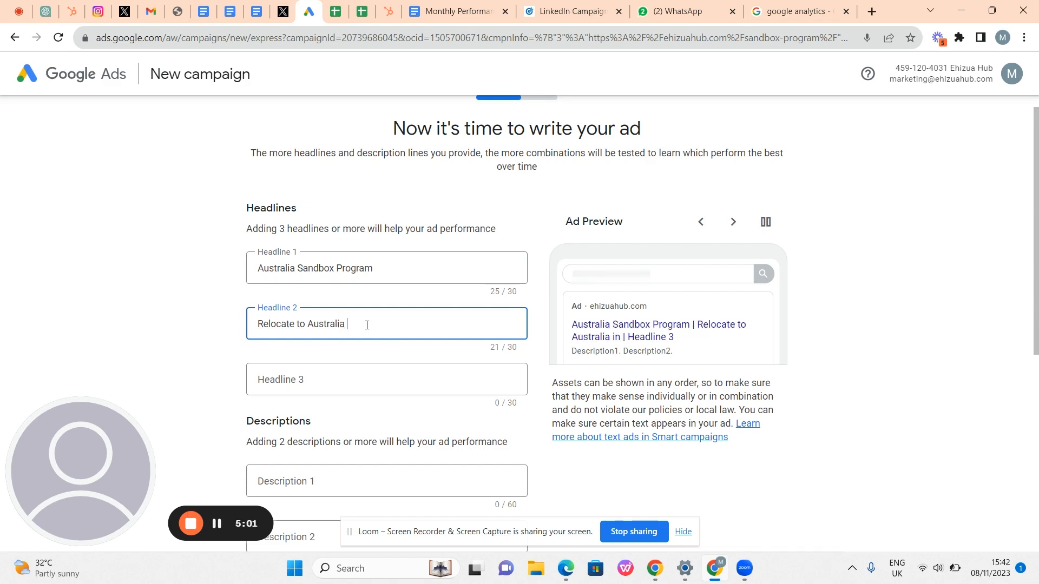
{"action": "type", "text": "today"}
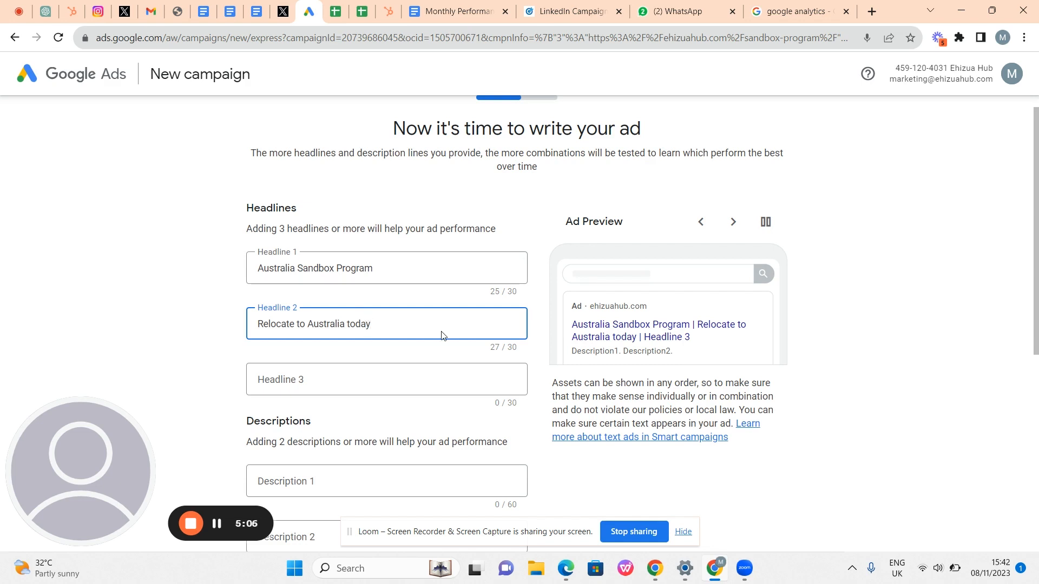
{"action": "scroll", "coordinate": [441, 331], "scroll_direction": "down", "scroll_amount": 1}
- Enter 'Skilled Worker Visa in Australia' as Headline 3, fixing typos along the way
{"action": "left_click", "coordinate": [406, 322]}
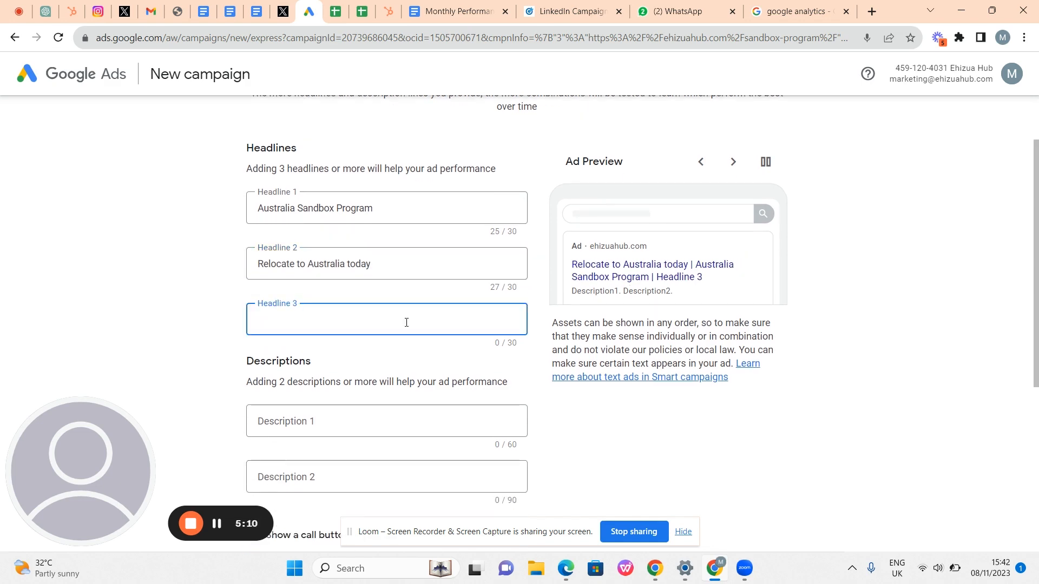
{"action": "type", "text": "Skiller"}
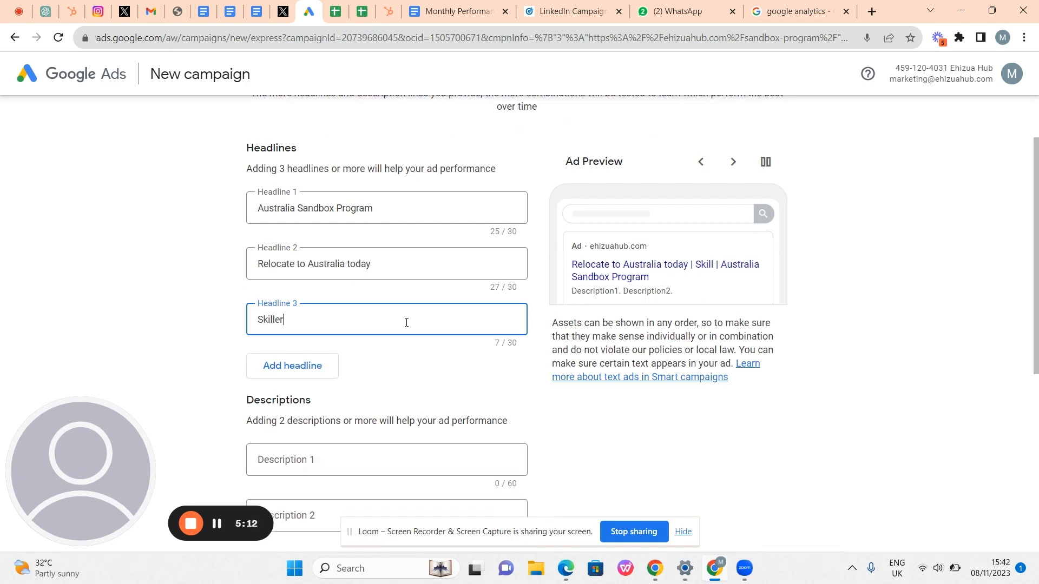
{"action": "key", "text": "BackSpace"}
{"action": "type", "text": "d "}
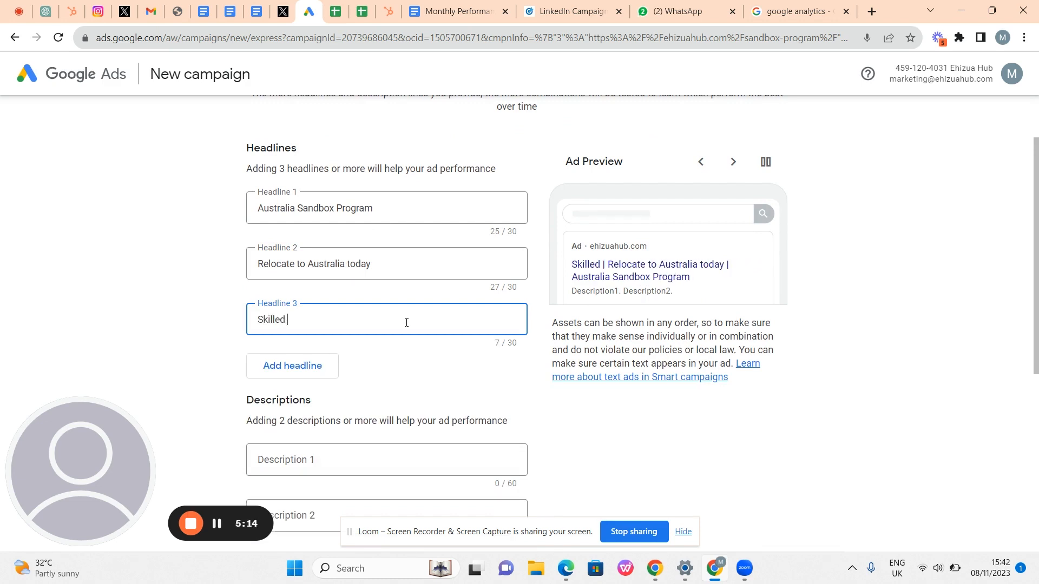
{"action": "type", "text": " Worker"}
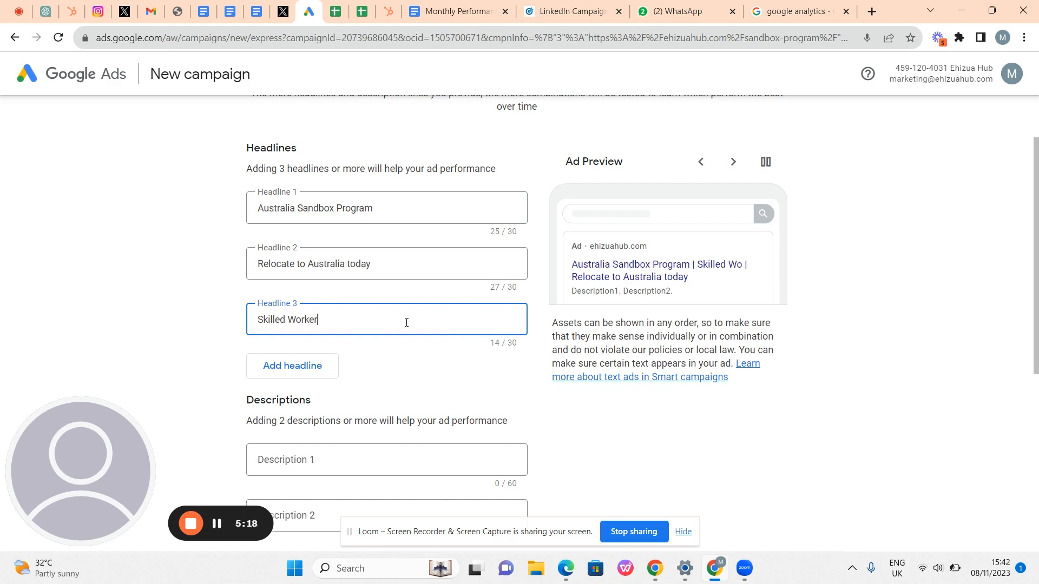
{"action": "type", "text": " Vis"}
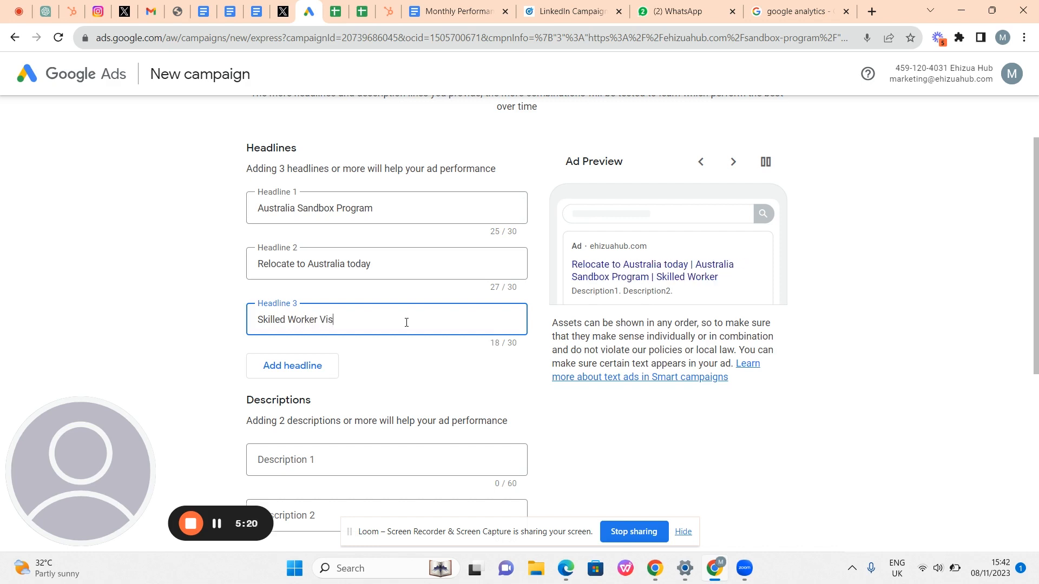
{"action": "type", "text": "a I"}
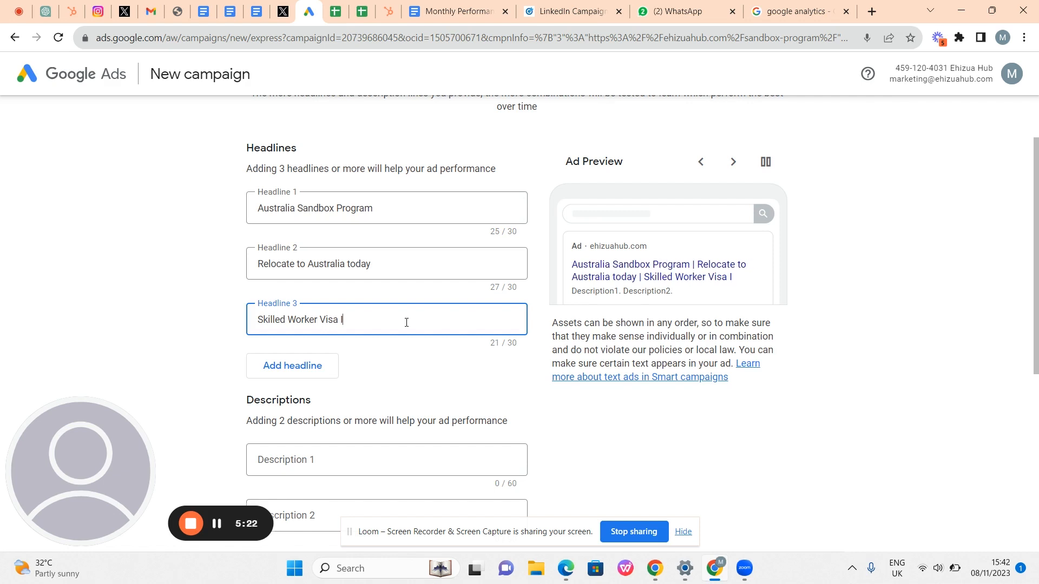
{"action": "key", "text": "BackSpace"}
{"action": "type", "text": "in Australia"}
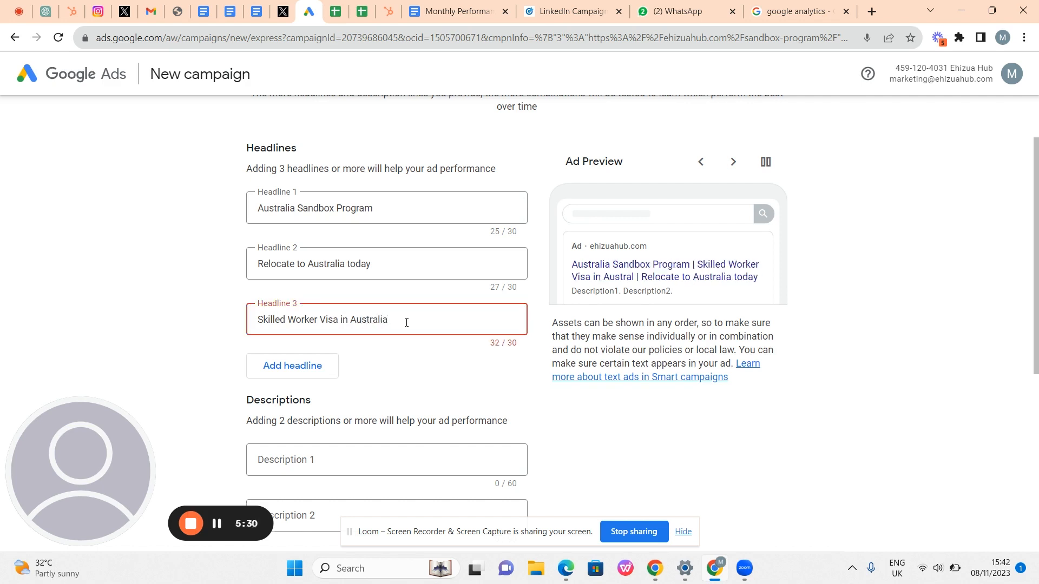
- Rework Headline 3 into 'Australia Skilled Worker Visa', 29 of 30 characters
{"action": "left_click", "coordinate": [342, 319]}
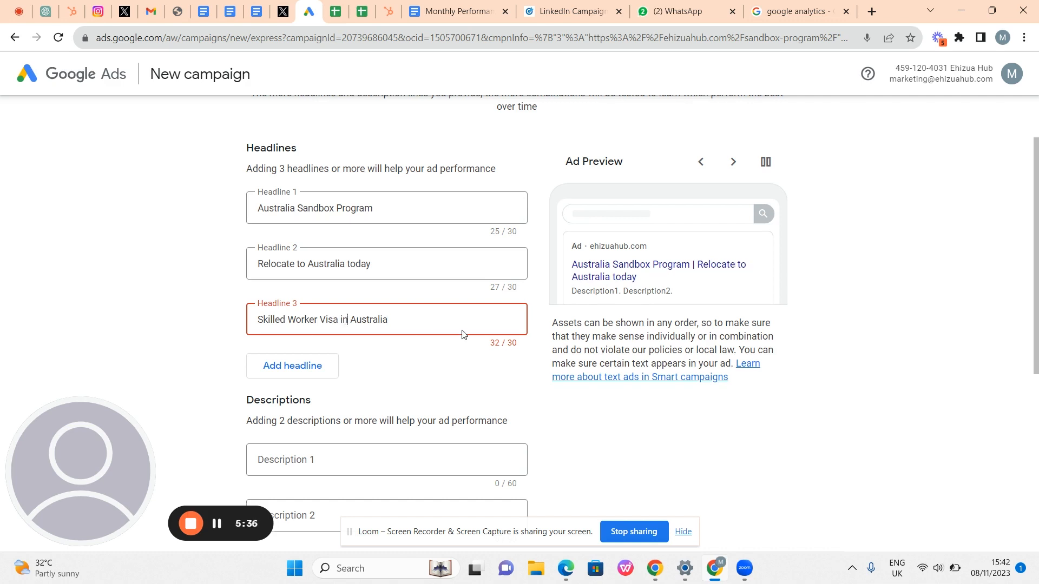
{"action": "scroll", "coordinate": [610, 262], "scroll_direction": "down", "scroll_amount": 1}
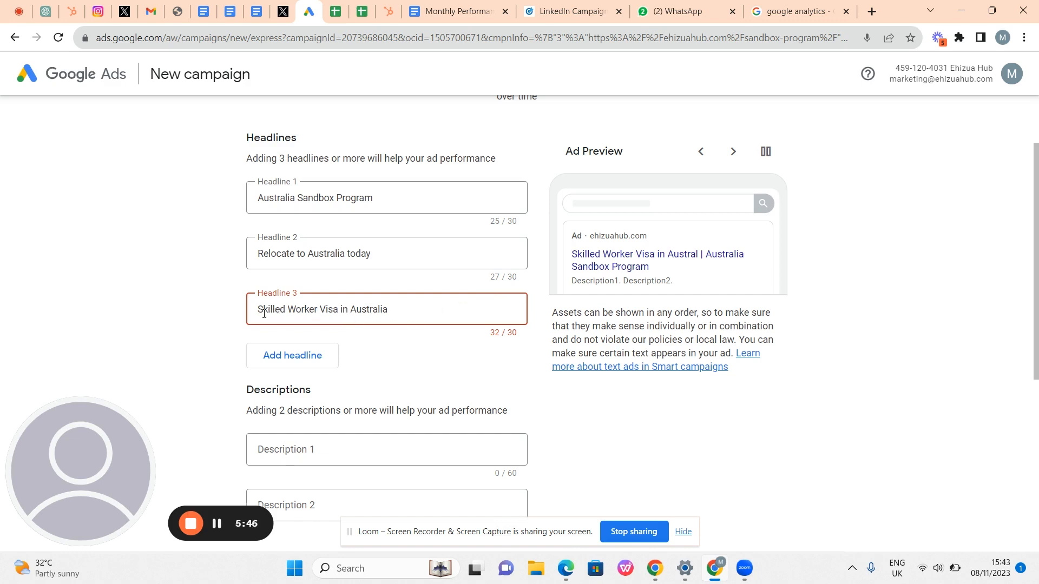
{"action": "key", "text": "BackSpace"}
{"action": "key", "text": "BackSpace"}
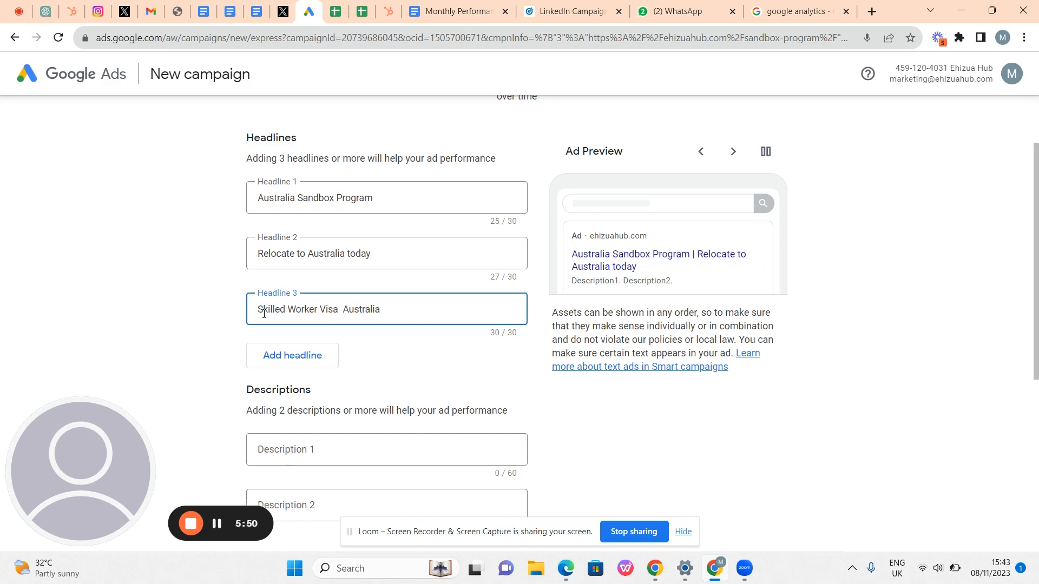
{"action": "key", "text": "BackSpace"}
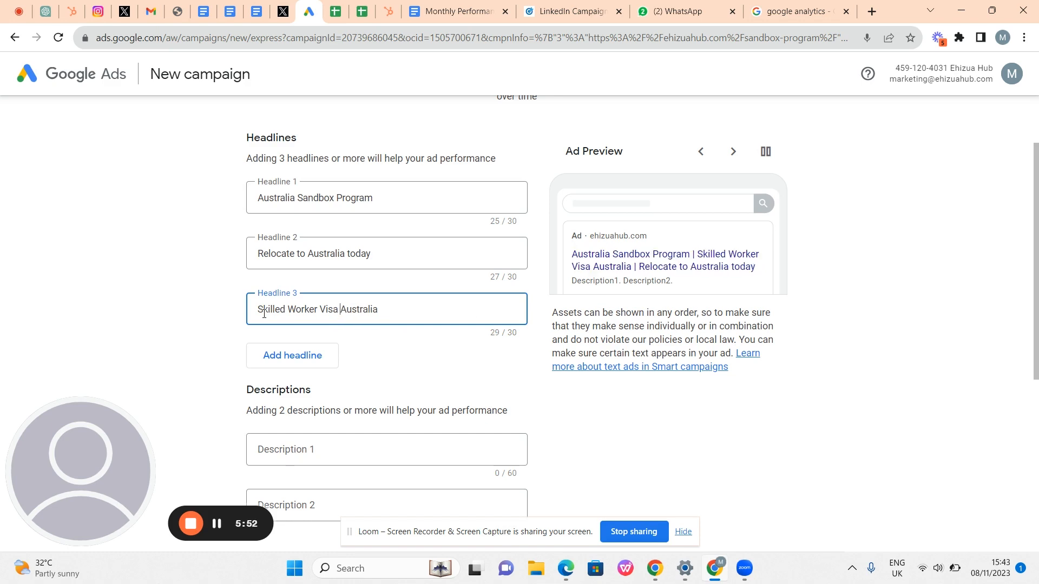
{"action": "key", "text": "shift+Right"}
{"action": "key", "text": "shift+Right"}
{"action": "key", "text": "shift+Right"}
{"action": "key", "text": "shift+Right"}
{"action": "key", "text": "shift+Right"}
{"action": "key", "text": "shift+Right"}
{"action": "key", "text": "shift+Right"}
{"action": "key", "text": "shift+Right"}
{"action": "key", "text": "shift+Right"}
{"action": "key", "text": "ctrl+c"}
{"action": "key", "text": "BackSpace"}
{"action": "key", "text": "Left"}
{"action": "key", "text": "Left"}
{"action": "key", "text": "Left"}
{"action": "key", "text": "Left"}
{"action": "key", "text": "Left"}
{"action": "key", "text": "Left"}
{"action": "key", "text": "Left"}
{"action": "key", "text": "Left"}
{"action": "key", "text": "Left"}
{"action": "key", "text": "Left"}
{"action": "key", "text": "Left"}
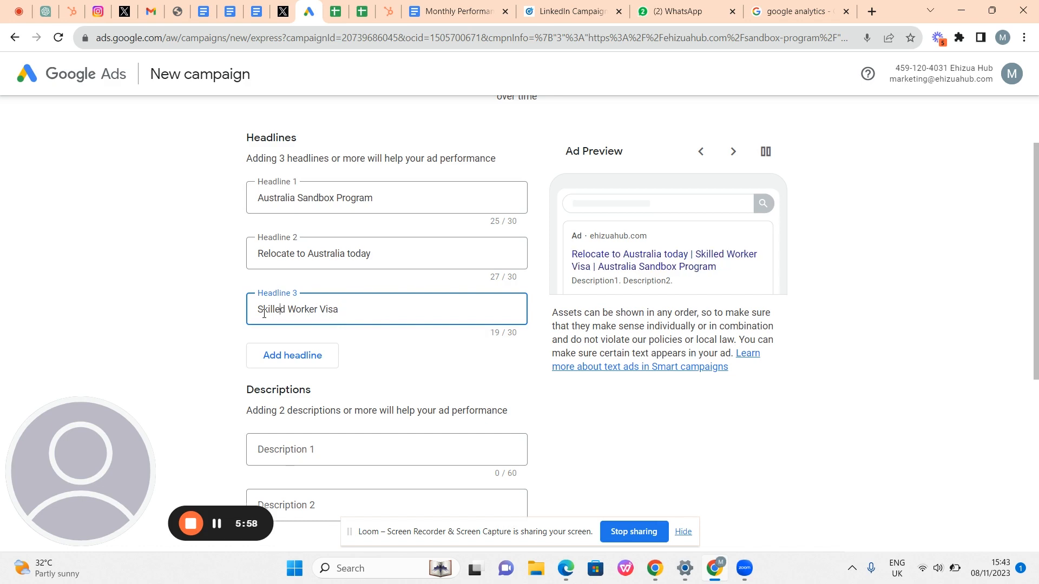
{"action": "key", "text": "ctrl+v"}
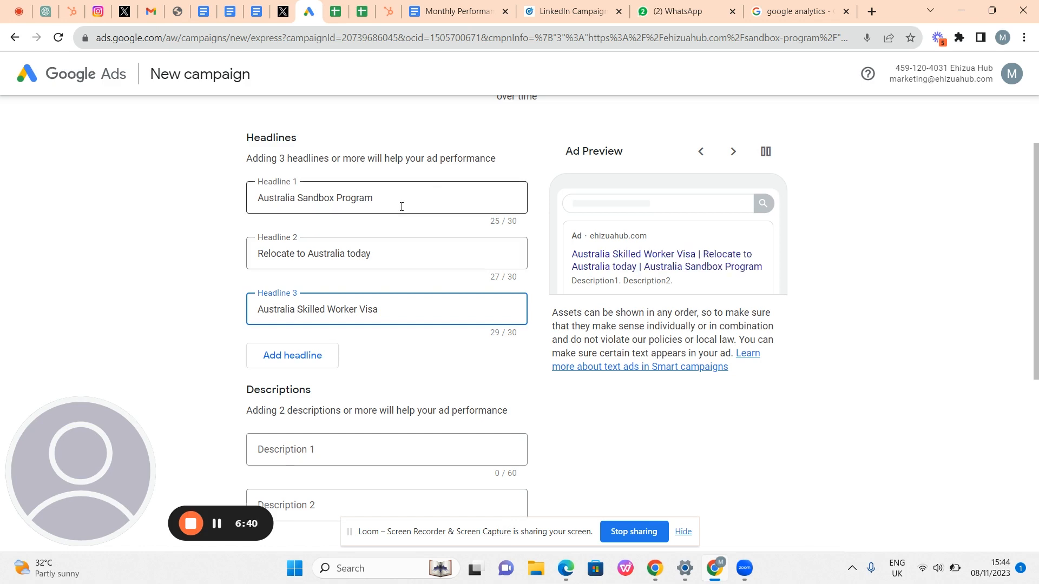
- Check the three headlines in the ad preview, then place the cursor in Description 1
{"action": "scroll", "coordinate": [415, 195], "scroll_direction": "down", "scroll_amount": 1}
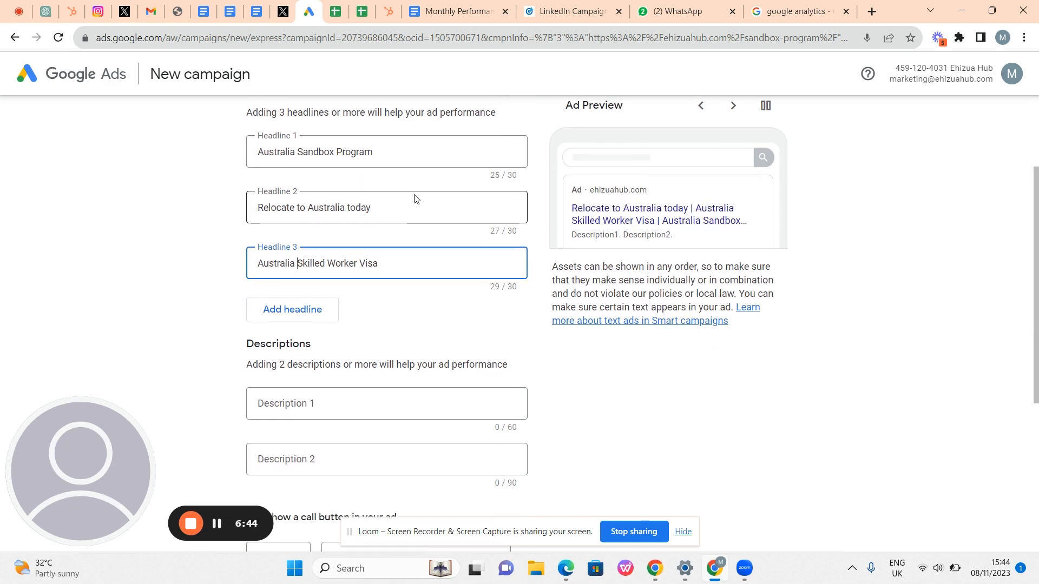
{"action": "scroll", "coordinate": [415, 200], "scroll_direction": "up", "scroll_amount": 1}
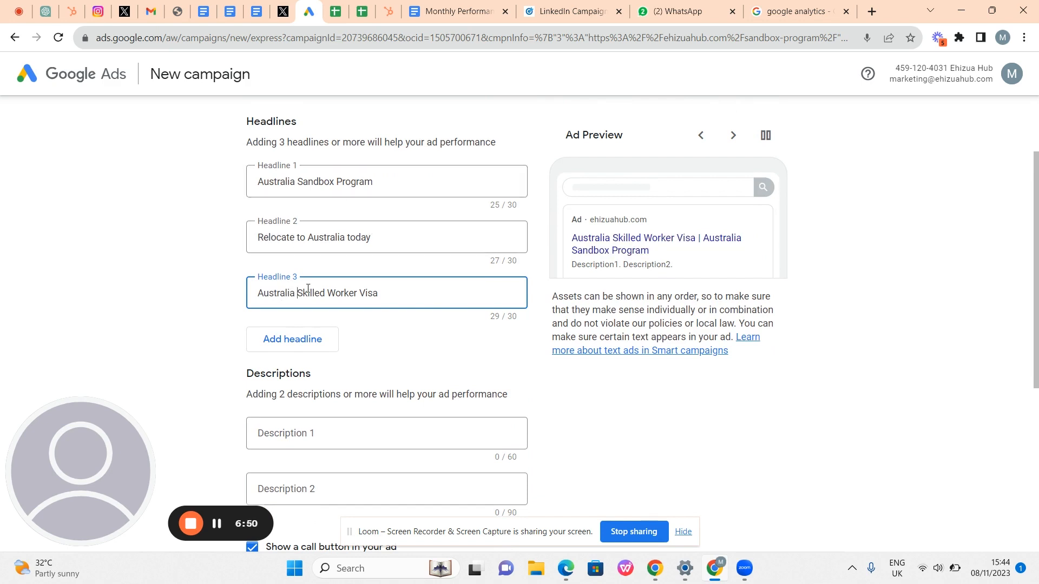
{"action": "scroll", "coordinate": [396, 291], "scroll_direction": "down", "scroll_amount": 1}
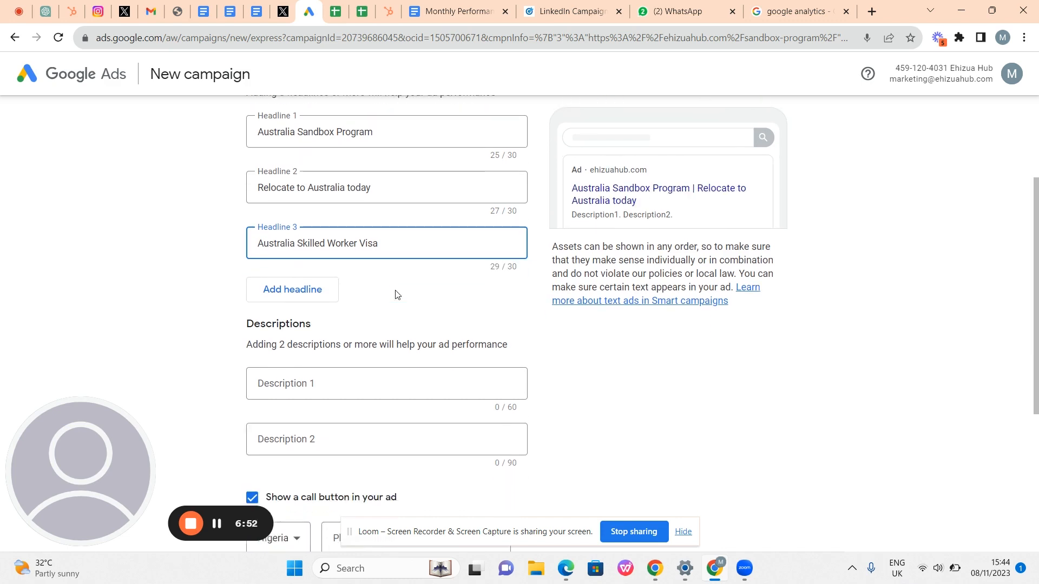
{"action": "scroll", "coordinate": [396, 295], "scroll_direction": "down", "scroll_amount": 1}
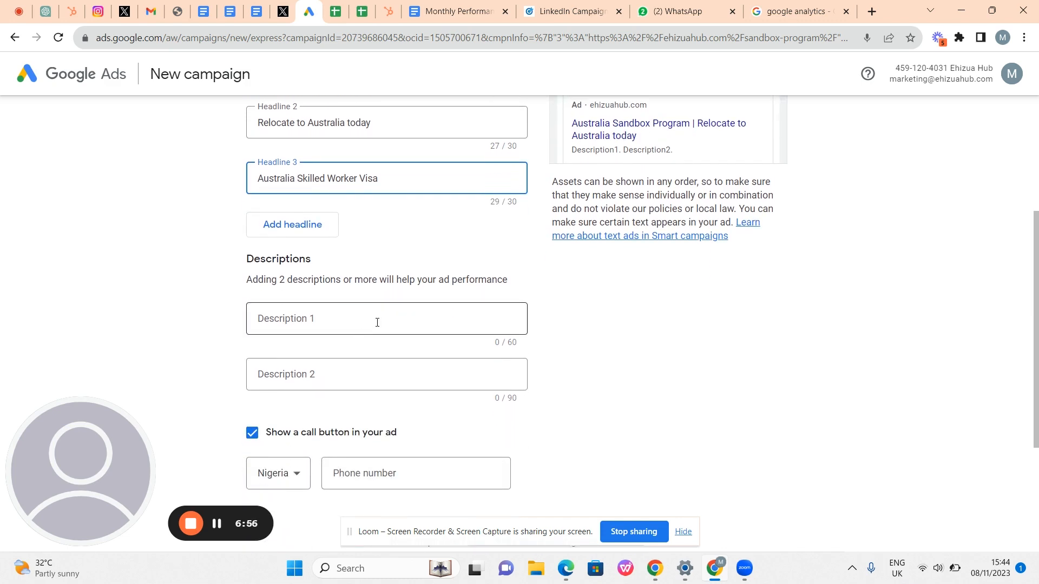
{"action": "scroll", "coordinate": [376, 324], "scroll_direction": "up", "scroll_amount": 2}
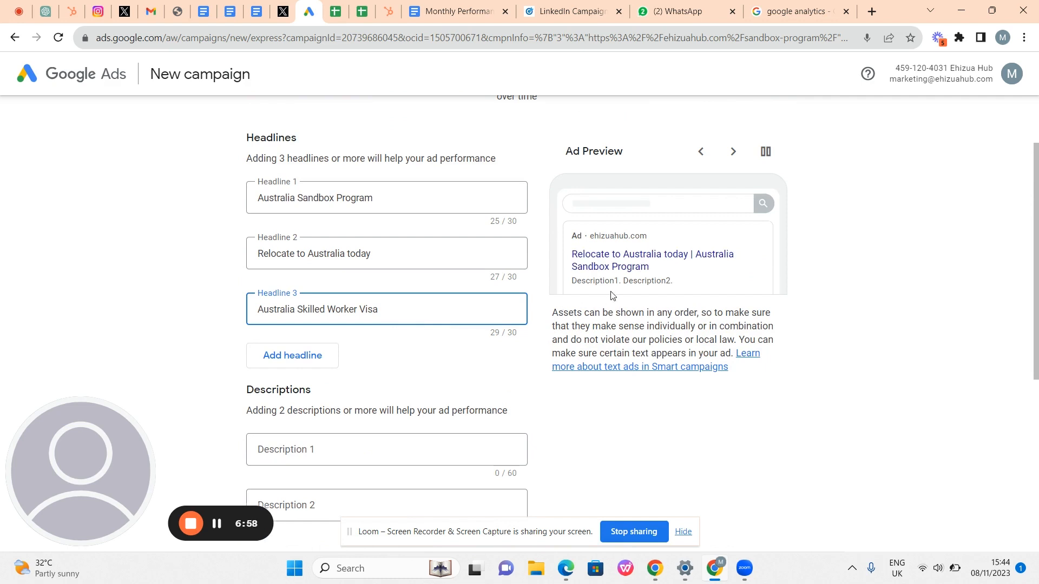
{"action": "scroll", "coordinate": [659, 255], "scroll_direction": "up", "scroll_amount": 2}
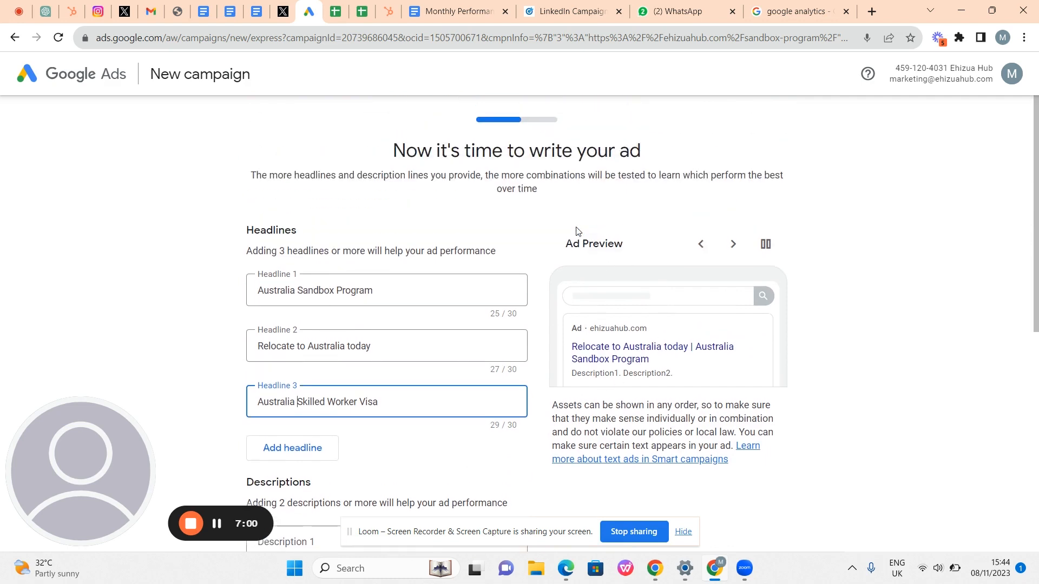
{"action": "left_click_drag", "start_coordinate": [553, 252], "coordinate": [735, 431]}
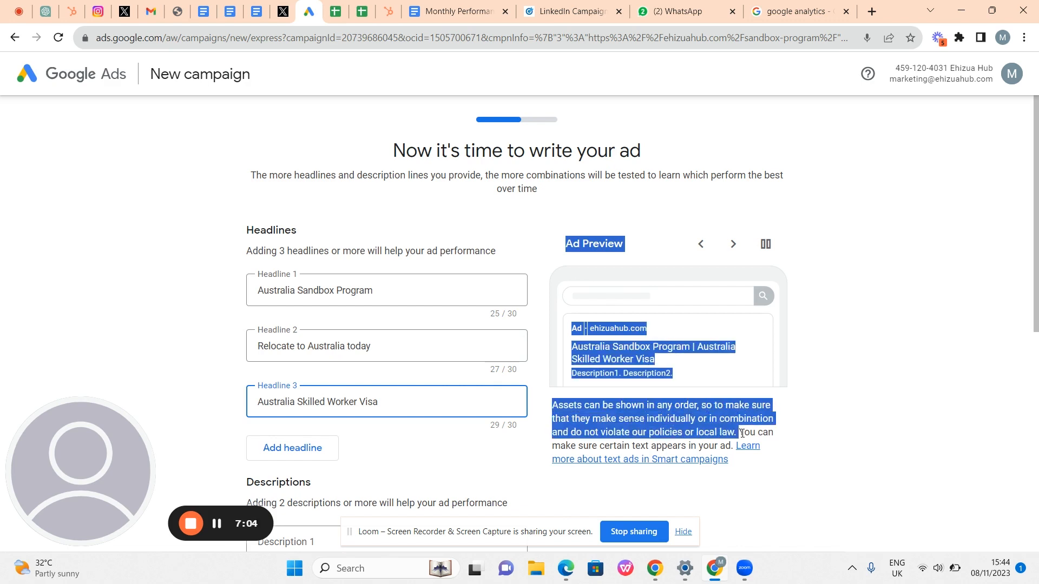
{"action": "left_click", "coordinate": [850, 384]}
{"action": "scroll", "coordinate": [851, 384], "scroll_direction": "down", "scroll_amount": 2}
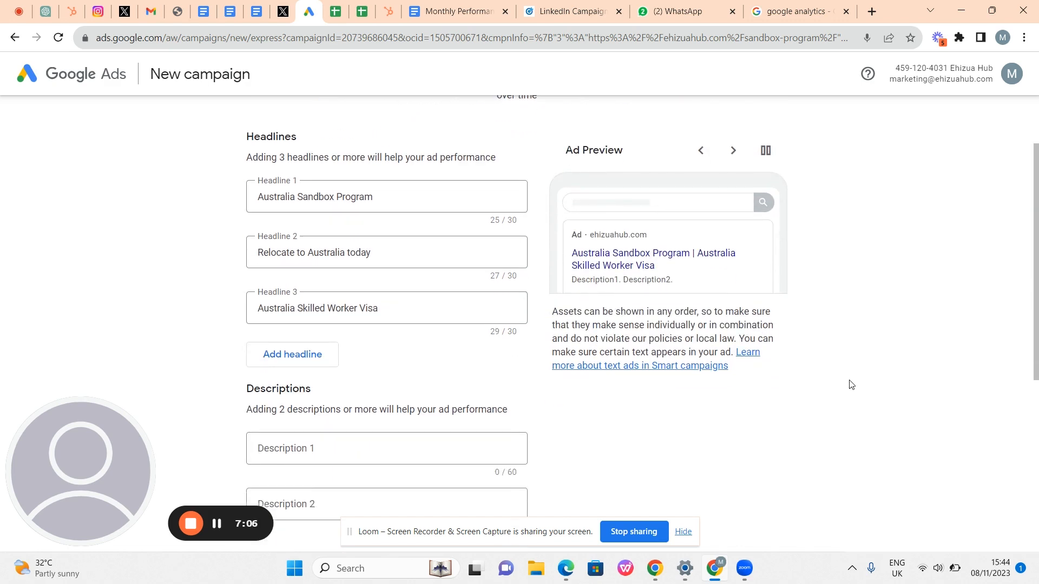
{"action": "scroll", "coordinate": [850, 384], "scroll_direction": "down", "scroll_amount": 1}
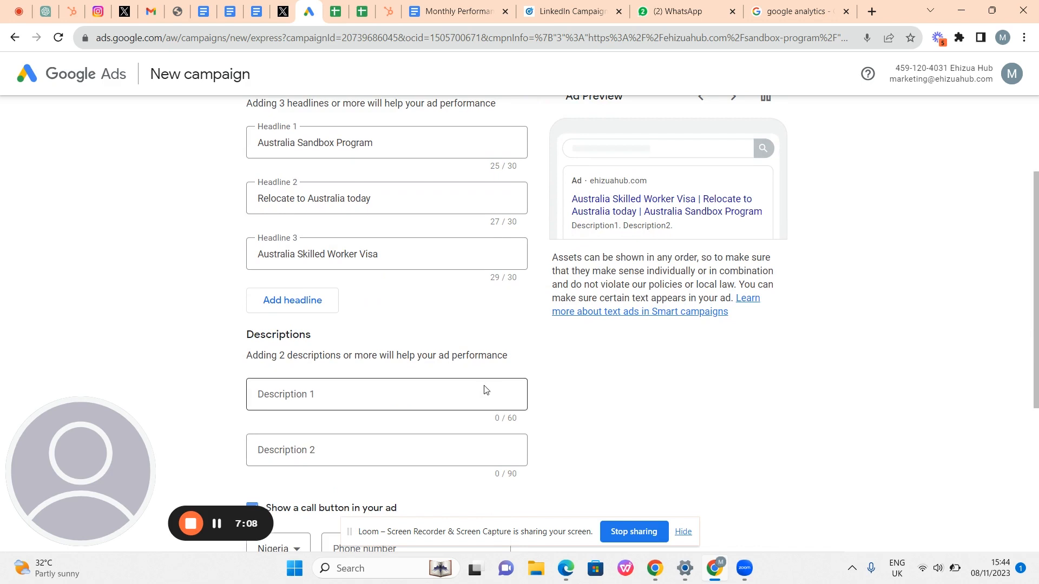
{"action": "left_click", "coordinate": [430, 409]}
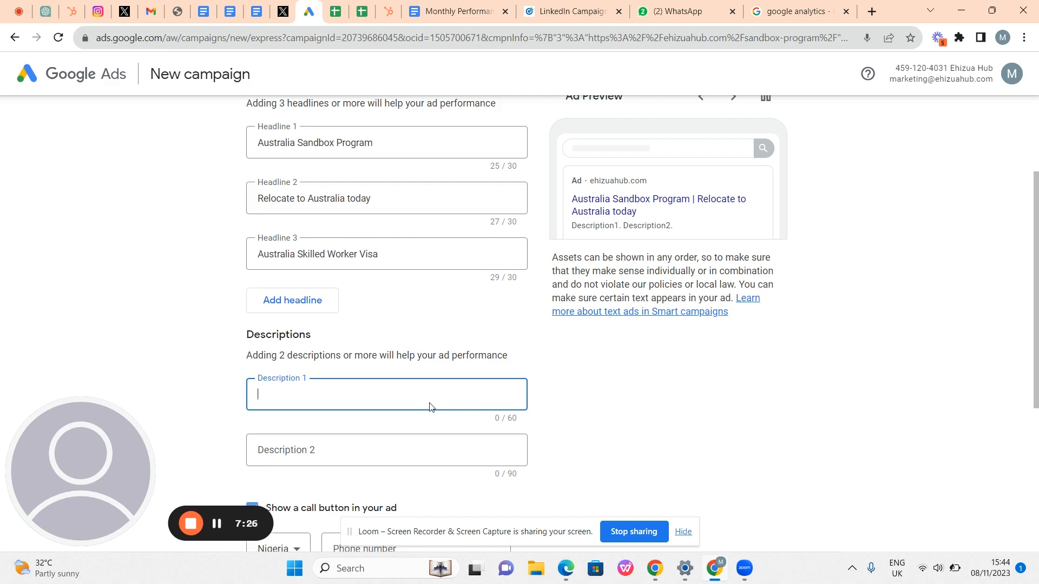
- Type 'Relocate to Australia in 6-12 months via a talent accelerator' into Description 1
{"action": "type", "text": "R"}
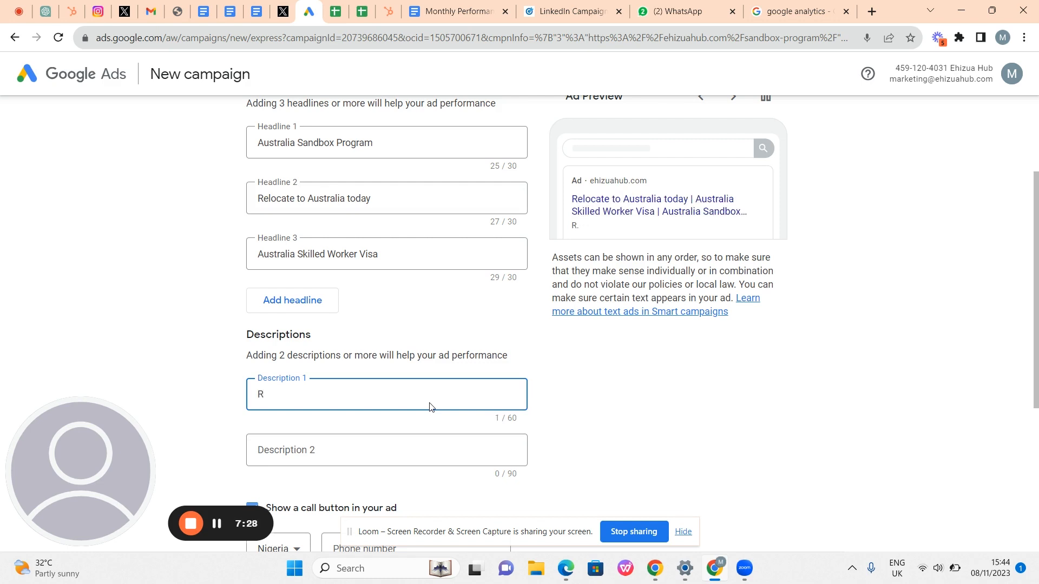
{"action": "type", "text": "elac"}
{"action": "key", "text": "BackSpace"}
{"action": "key", "text": "BackSpace"}
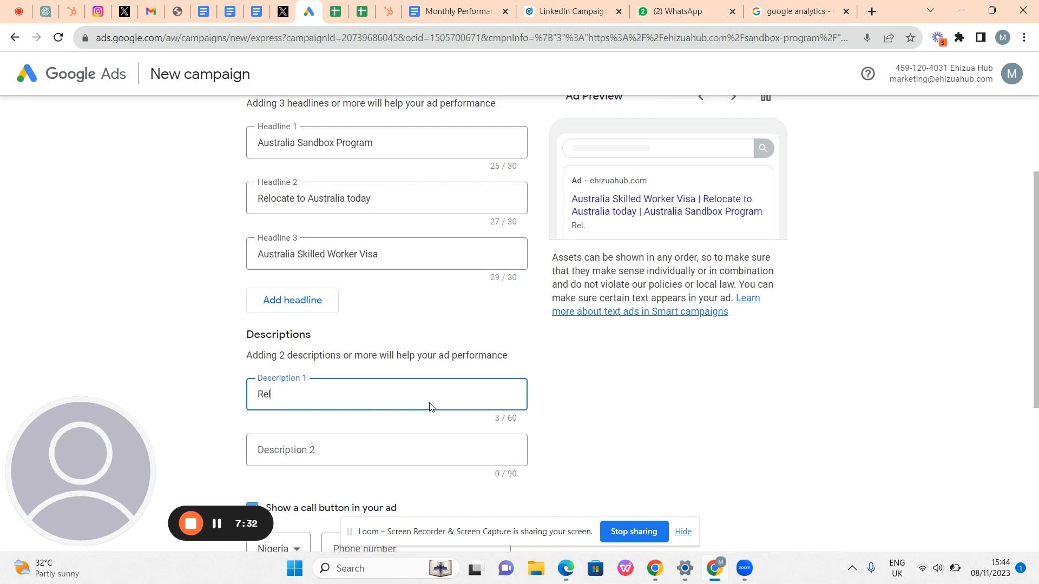
{"action": "type", "text": "ocate toaus"}
{"action": "key", "text": "BackSpace"}
{"action": "key", "text": "BackSpace"}
{"action": "key", "text": "BackSpace"}
{"action": "key", "text": "BackSpace"}
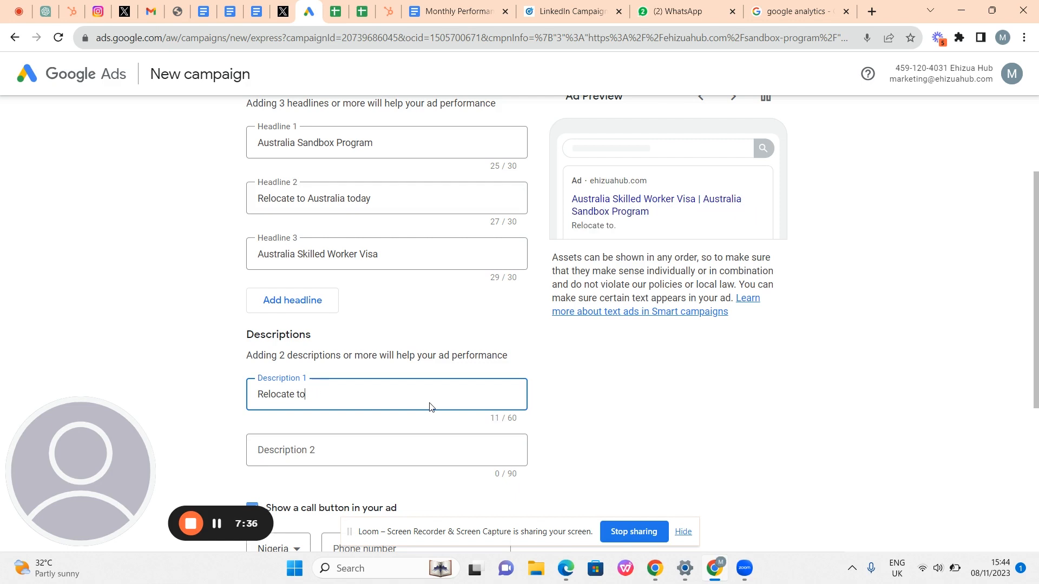
{"action": "type", "text": "Aus"}
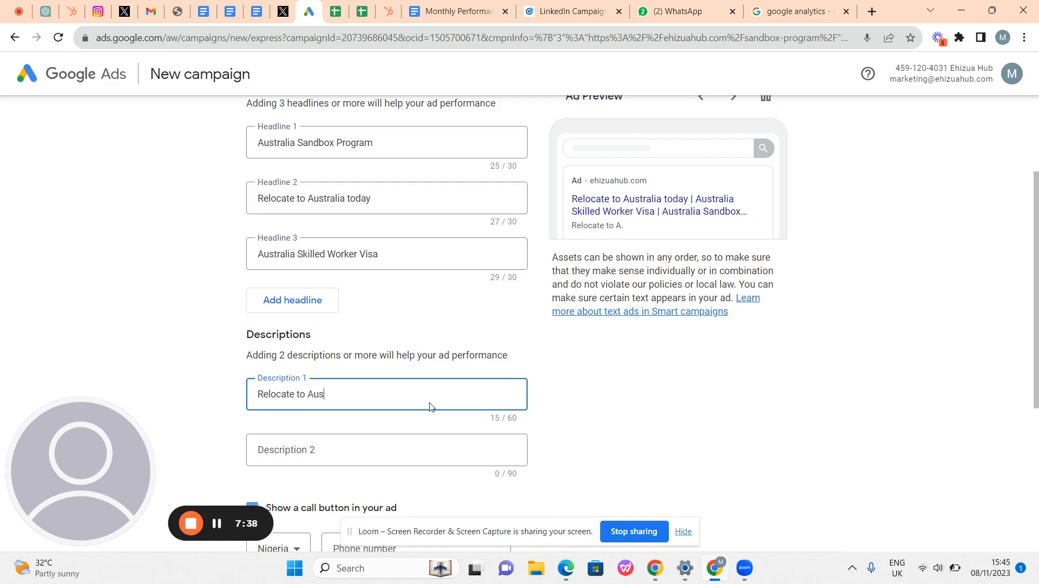
{"action": "type", "text": "tralia in "}
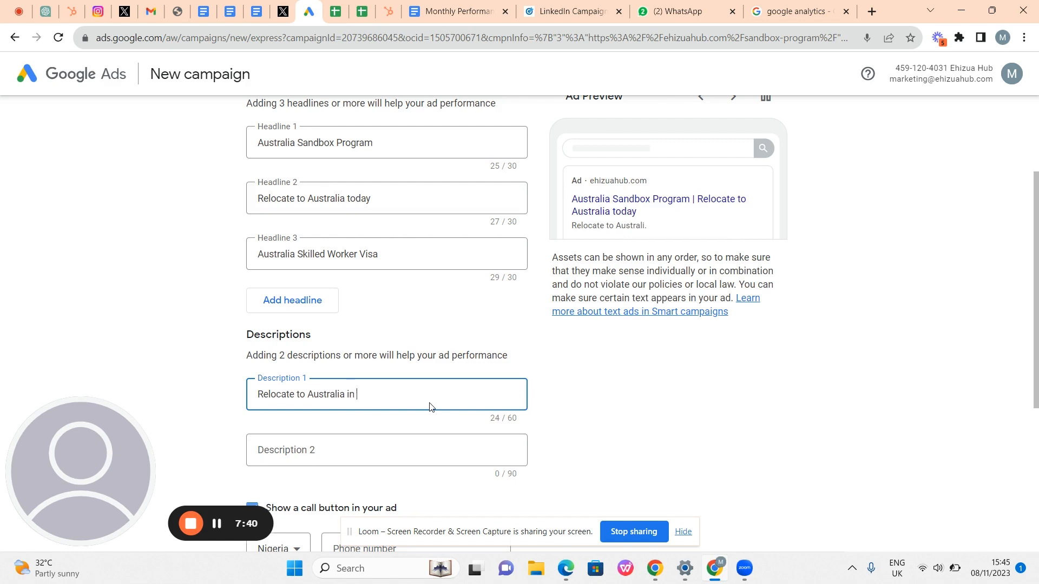
{"action": "type", "text": "1"}
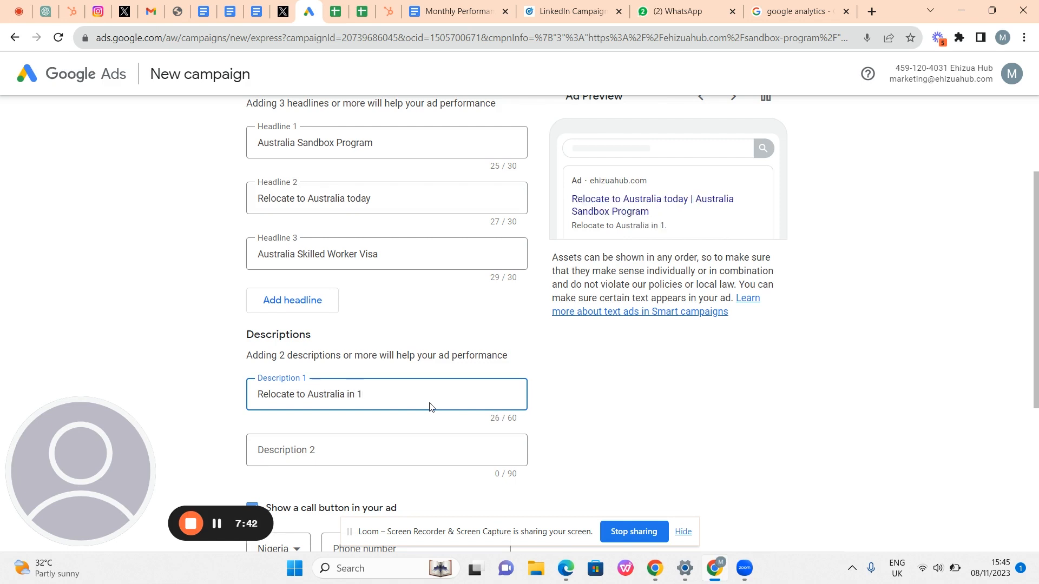
{"action": "type", "text": "="}
{"action": "key", "text": "BackSpace"}
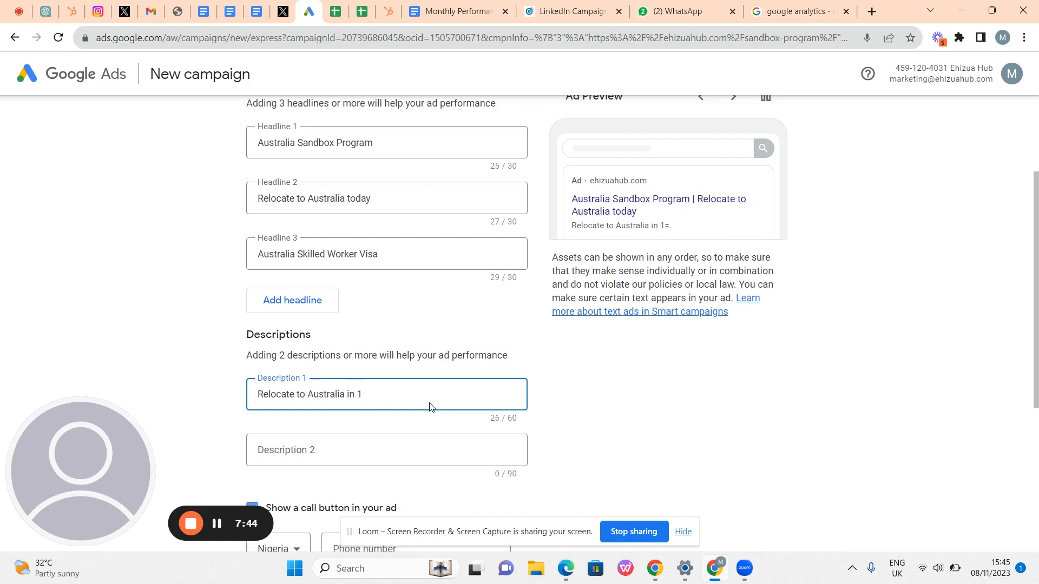
{"action": "type", "text": "60"}
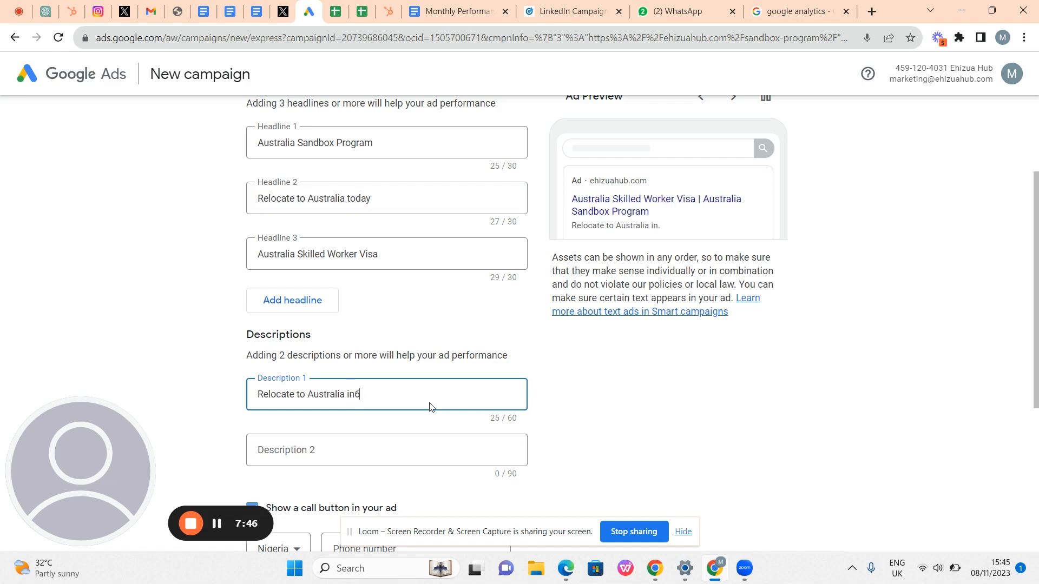
{"action": "key", "text": "BackSpace"}
{"action": "key", "text": "BackSpace"}
{"action": "type", "text": "6"}
{"action": "type", "text": "0"}
{"action": "type", "text": "12m"}
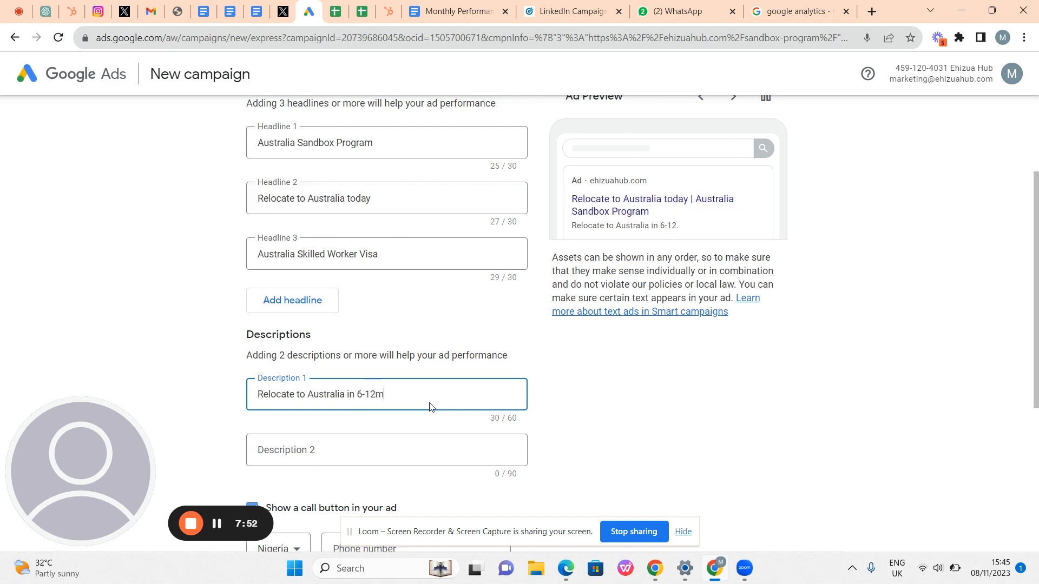
{"action": "key", "text": "BackSpace"}
{"action": "type", "text": "motnh"}
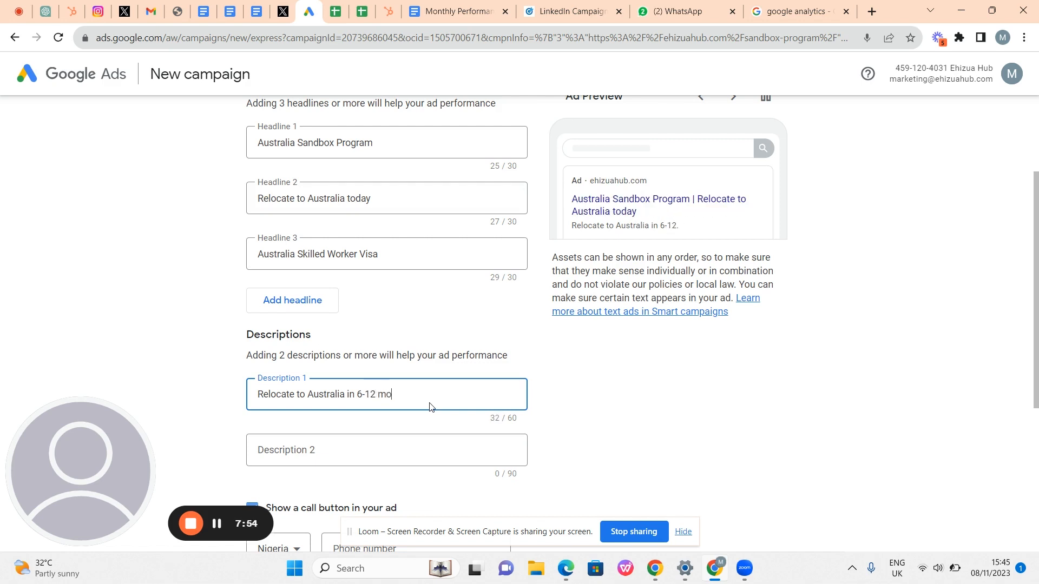
{"action": "key", "text": "BackSpace"}
{"action": "key", "text": "BackSpace"}
{"action": "type", "text": "nths "}
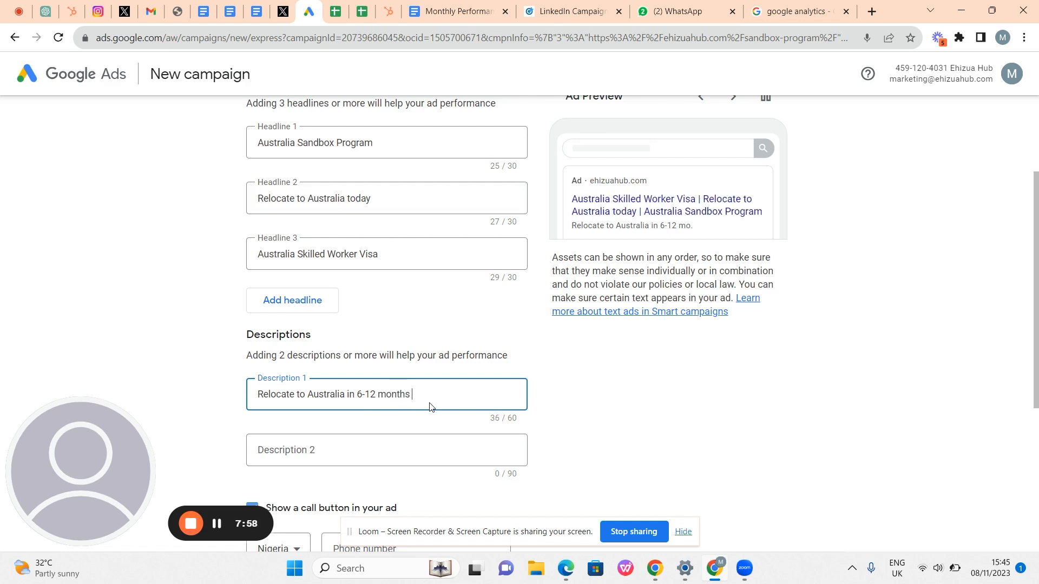
{"action": "type", "text": "via a"}
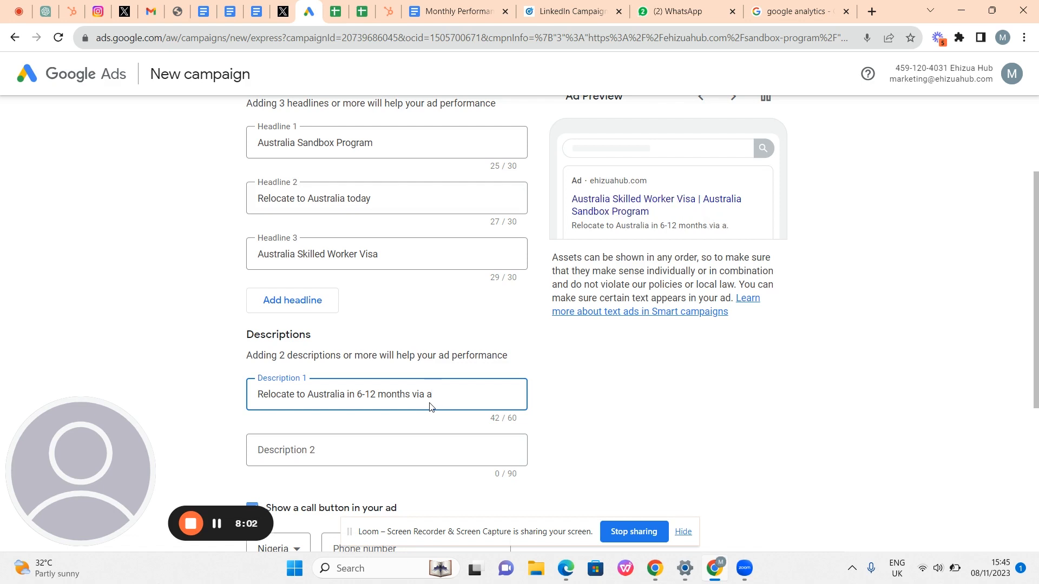
{"action": "type", "text": " te"}
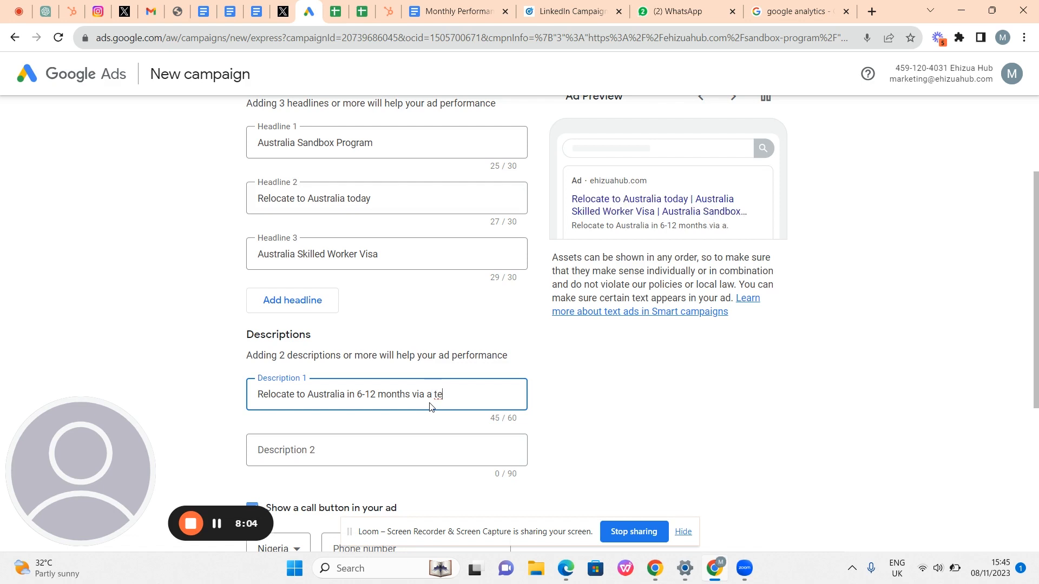
{"action": "key", "text": "BackSpace"}
{"action": "type", "text": "a"}
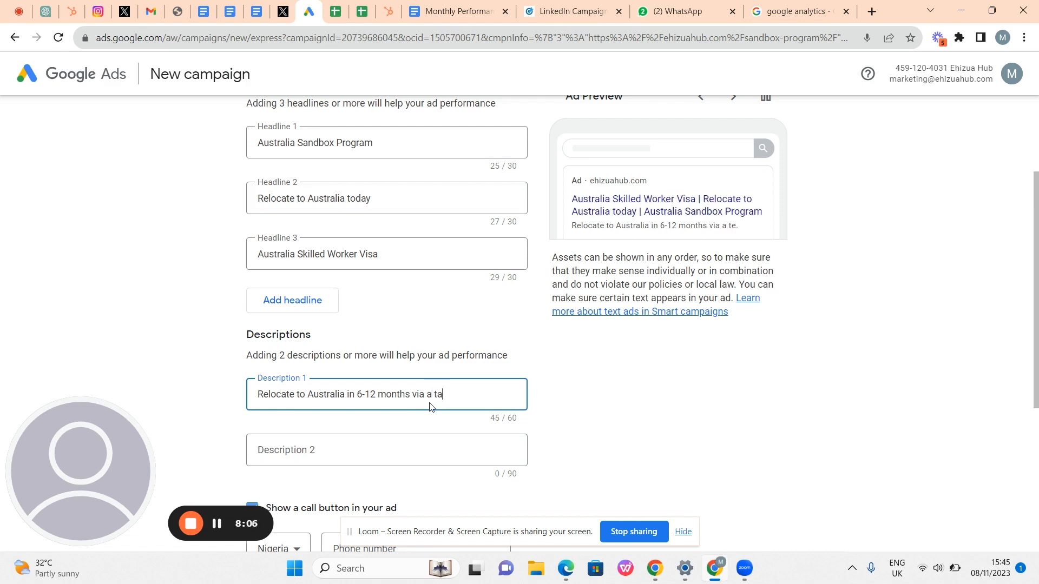
{"action": "type", "text": "lent acce"}
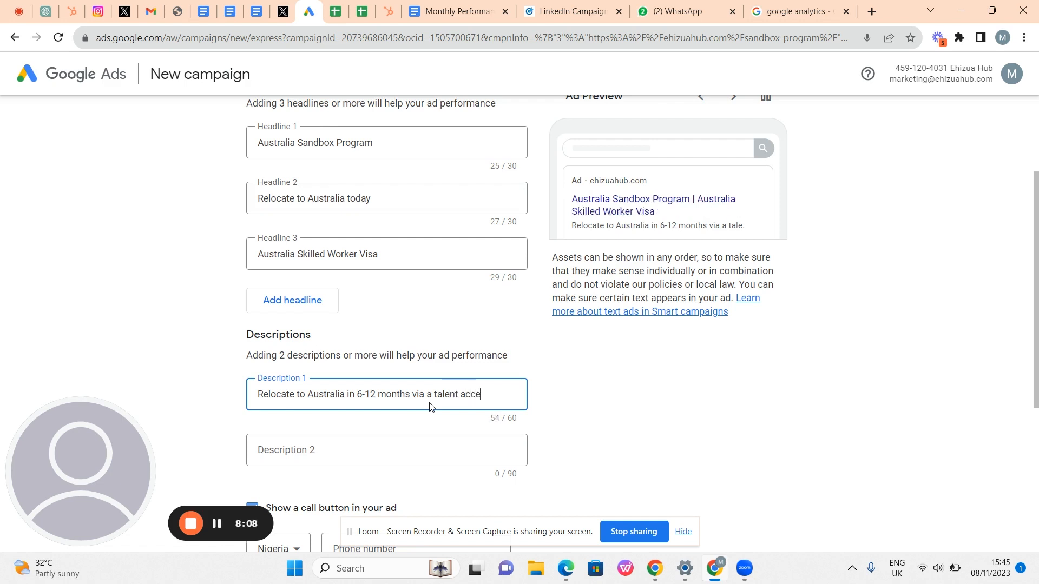
{"action": "type", "text": "lerato"}
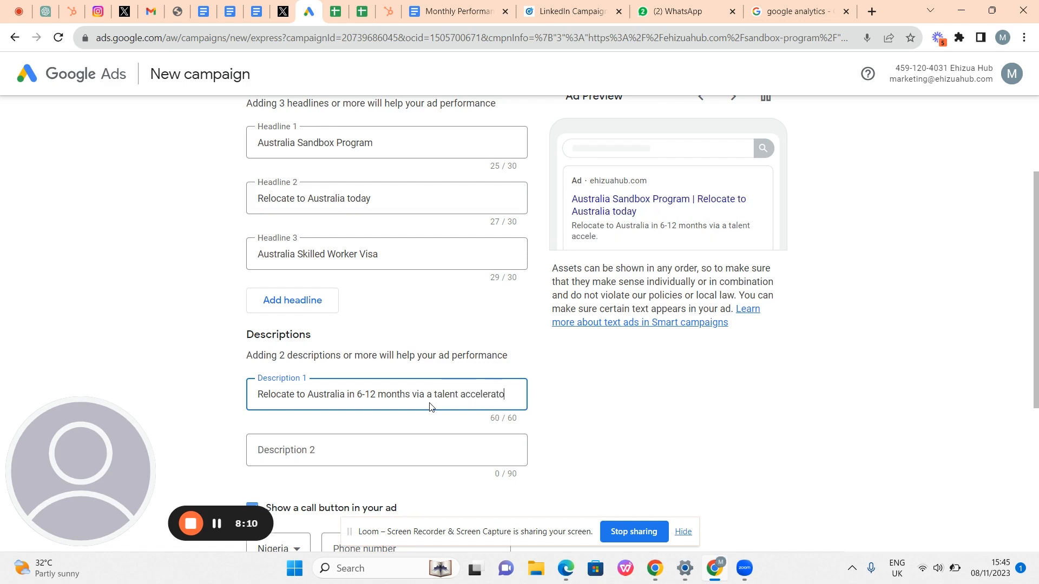
{"action": "type", "text": "ry"}
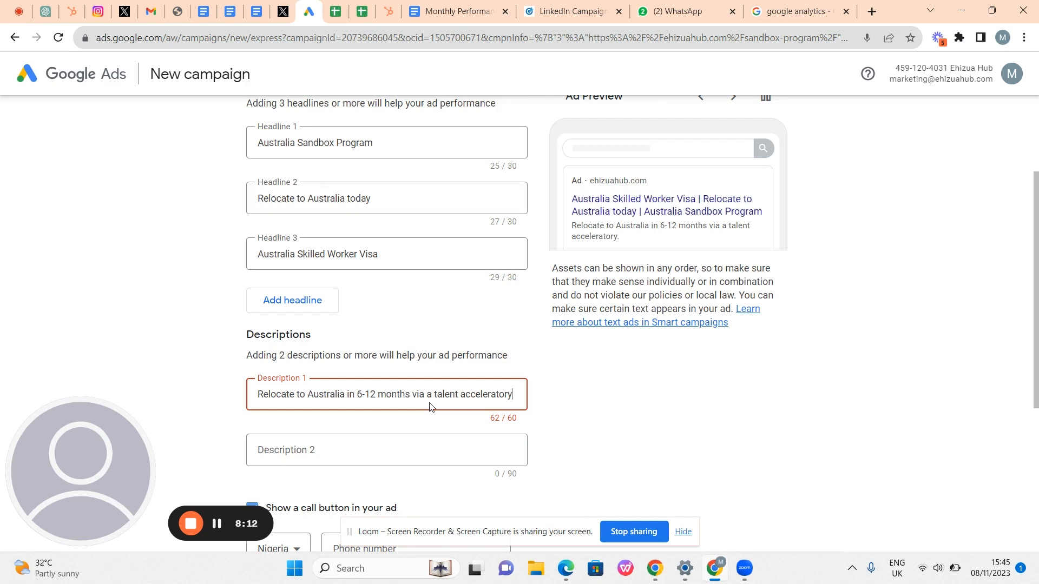
{"action": "key", "text": "BackSpace"}
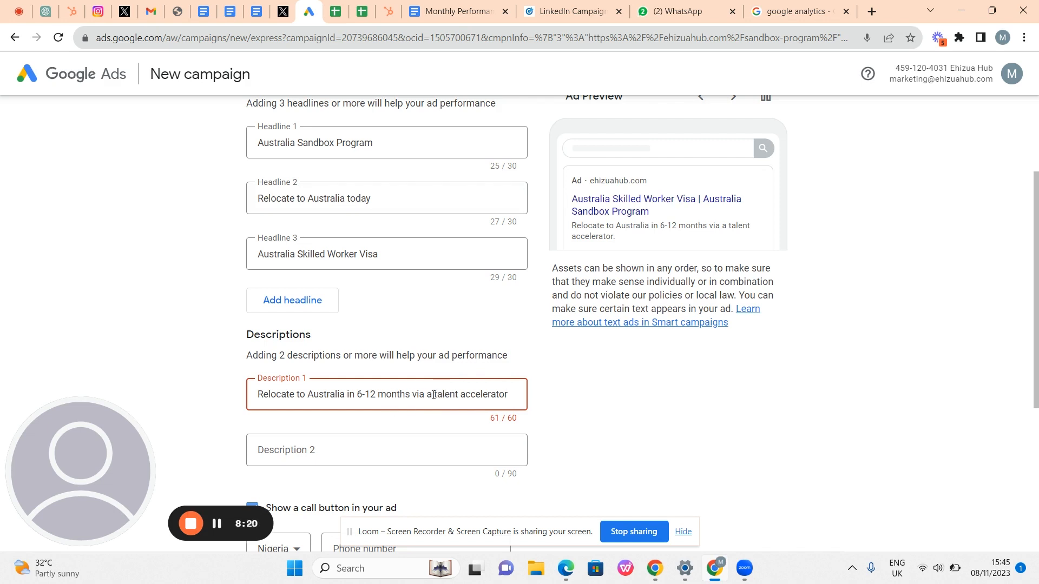
- Delete the word 'a' so Description 1 fits at 59/60 characters
{"action": "left_click", "coordinate": [433, 395]}
{"action": "key", "text": "BackSpace"}
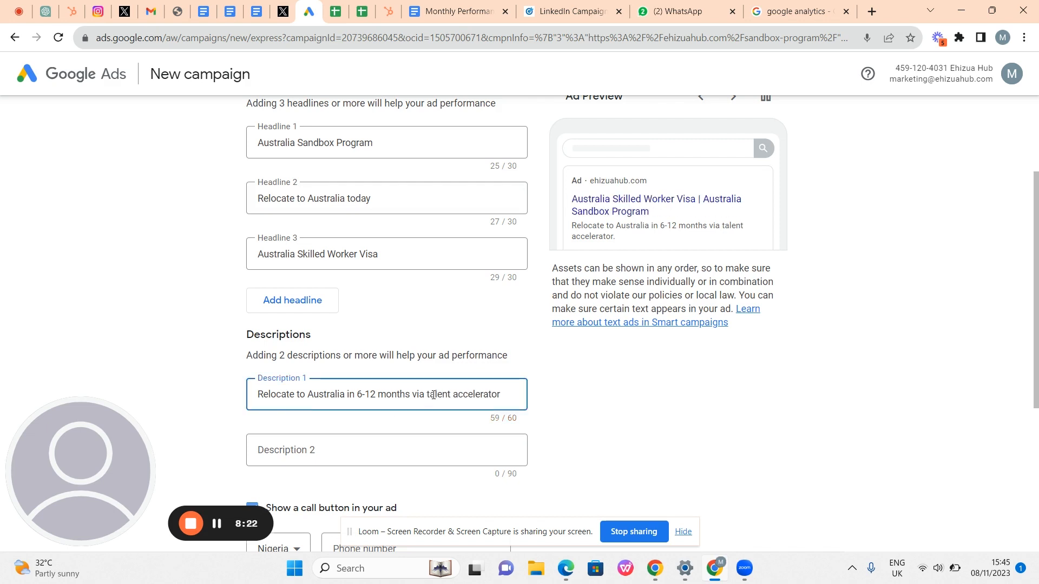
{"action": "key", "text": "BackSpace"}
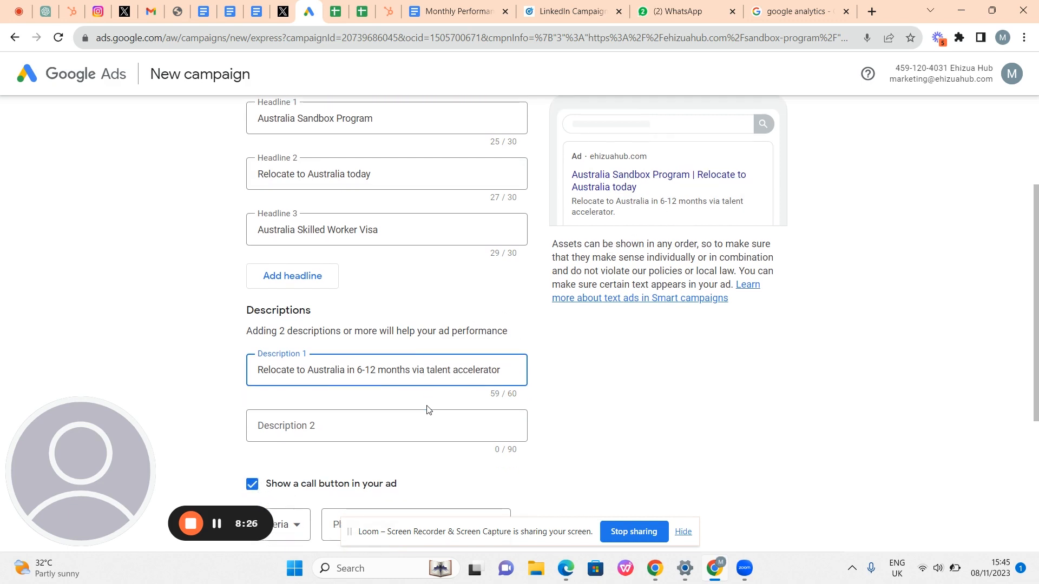
{"action": "scroll", "coordinate": [427, 410], "scroll_direction": "down", "scroll_amount": 2}
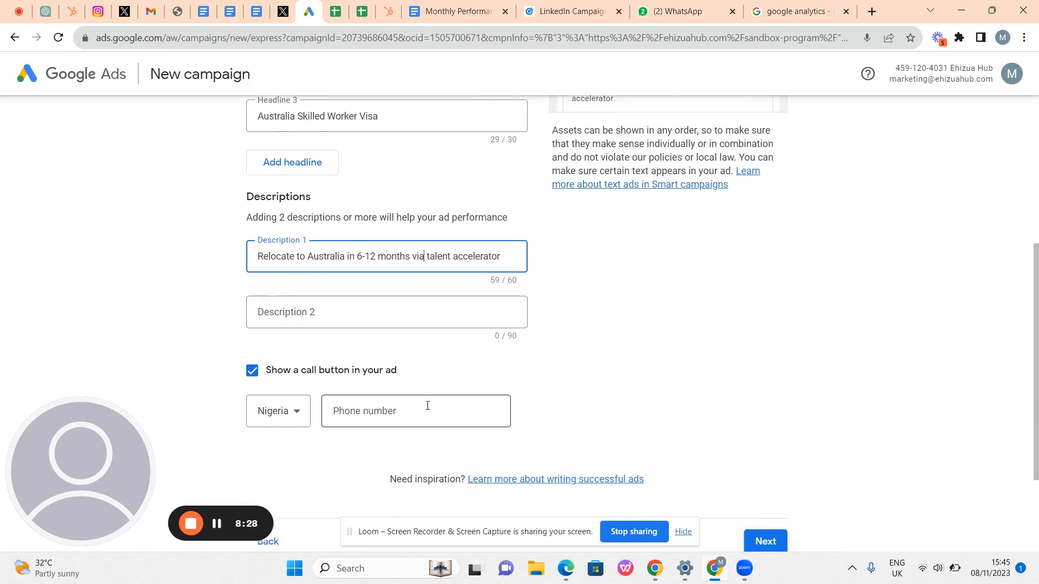
{"action": "left_click", "coordinate": [412, 325]}
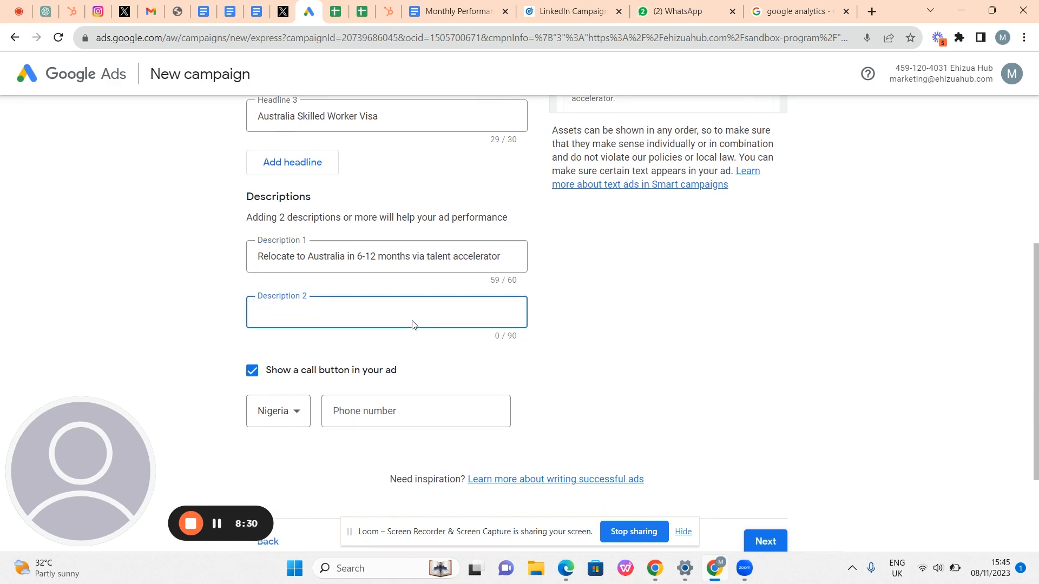
{"action": "scroll", "coordinate": [413, 325], "scroll_direction": "up", "scroll_amount": 1}
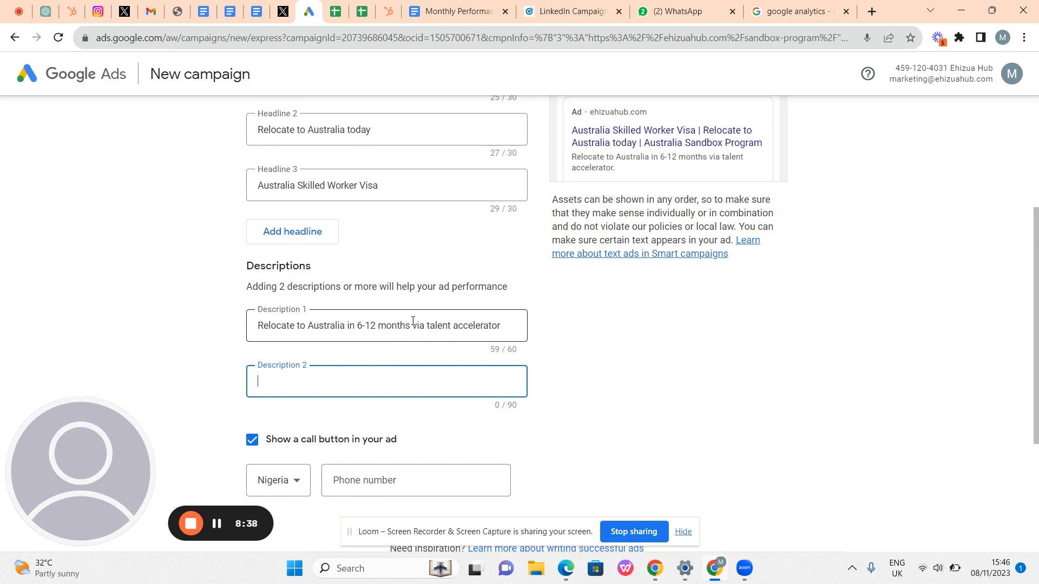
{"action": "scroll", "coordinate": [413, 321], "scroll_direction": "down", "scroll_amount": 2}
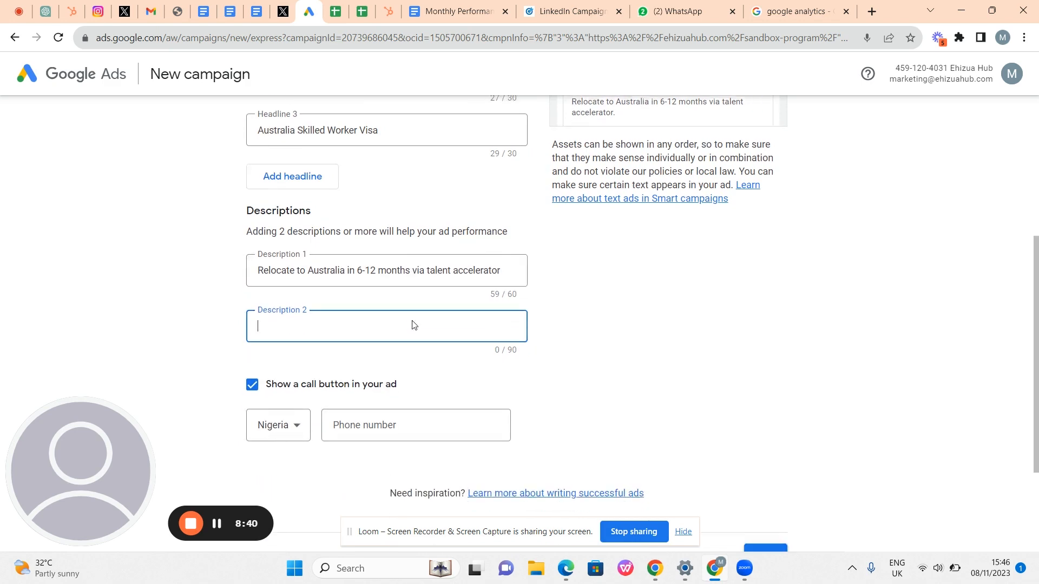
- Copy the Description 1 text into Description 2
{"action": "left_click", "coordinate": [391, 247]}
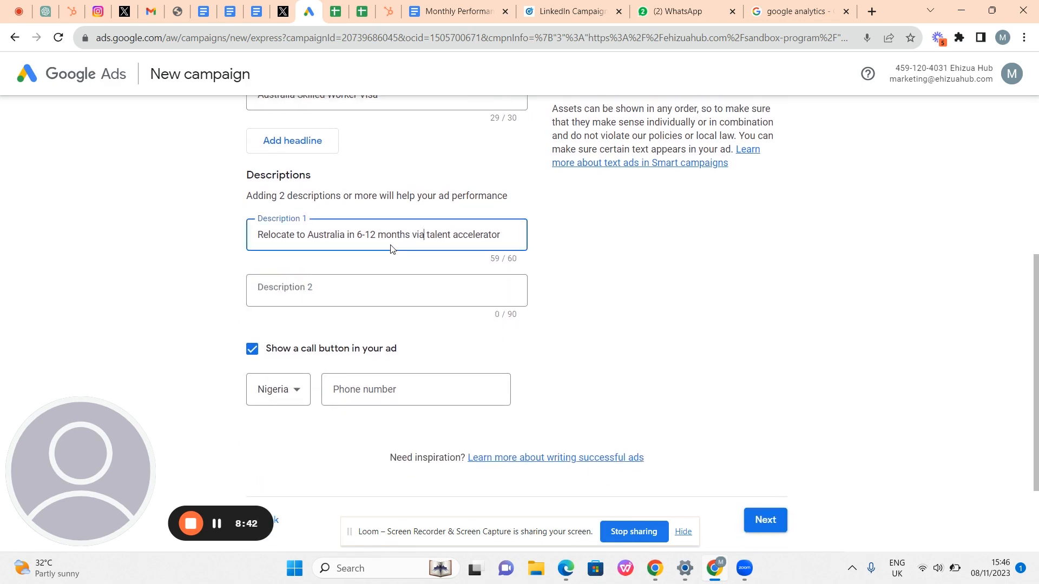
{"action": "key", "text": "ctrl+a"}
{"action": "key", "text": "ctrl+c"}
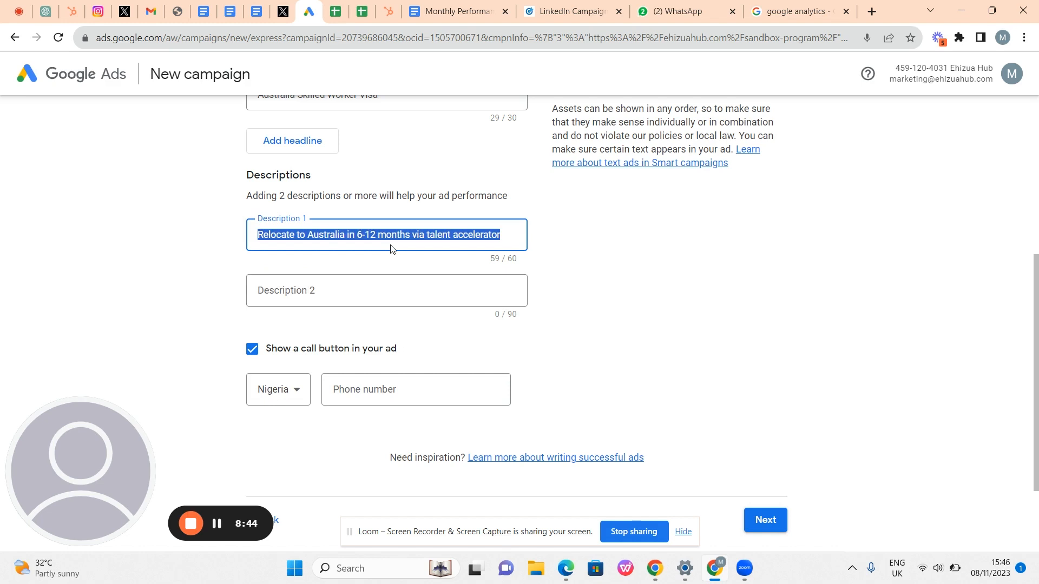
{"action": "left_click", "coordinate": [346, 290]}
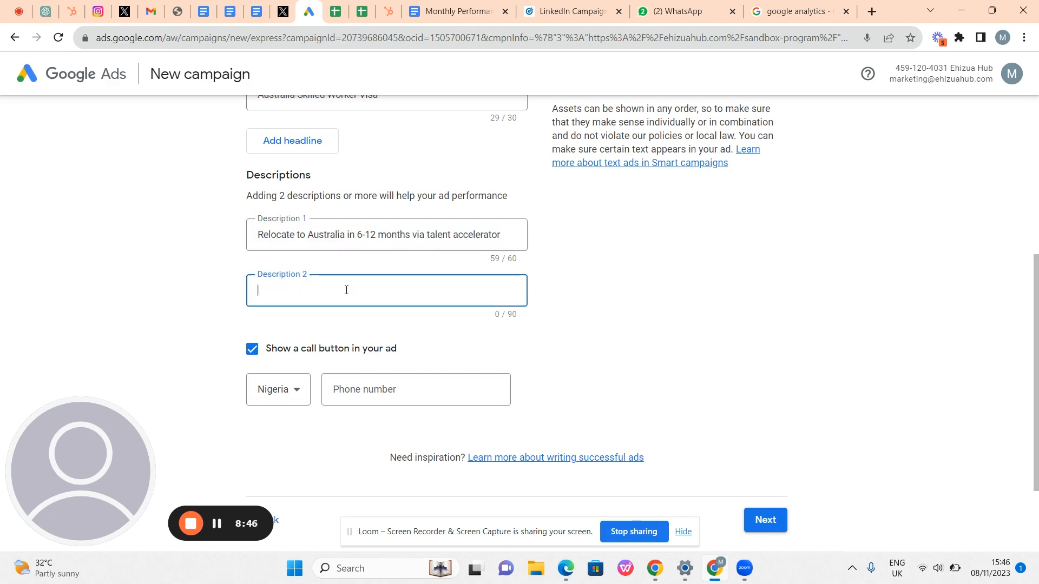
{"action": "key", "text": "ctrl+v"}
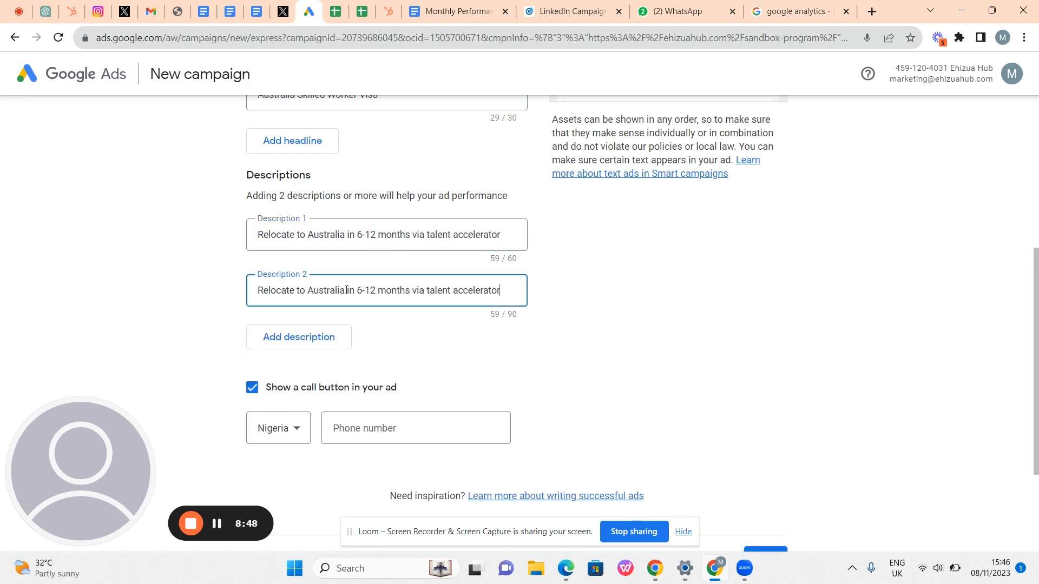
- Keep 'Show a call button' checked and enter the business's Nigerian phone number
{"action": "scroll", "coordinate": [347, 292], "scroll_direction": "down", "scroll_amount": 1}
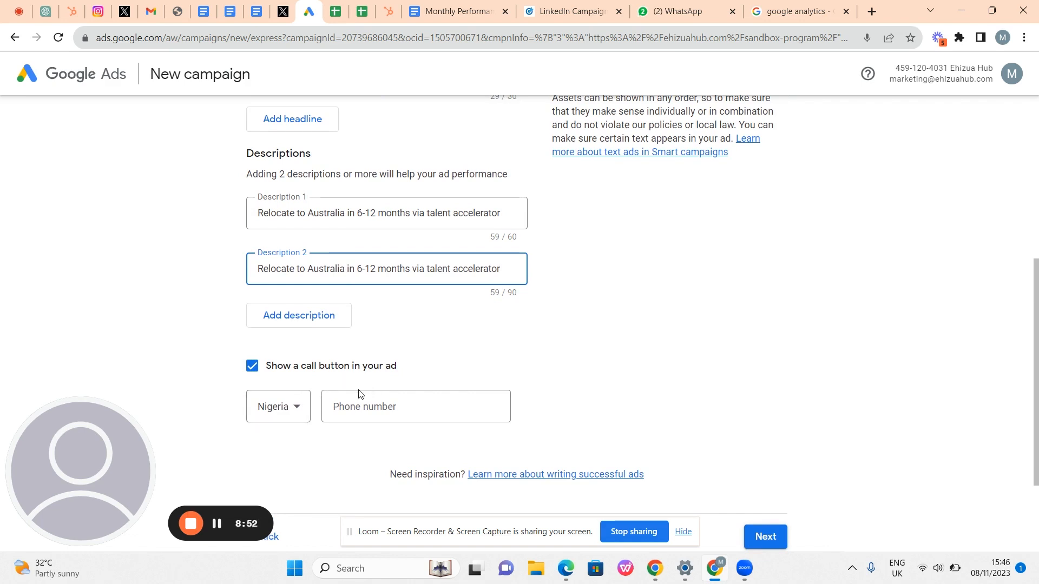
{"action": "scroll", "coordinate": [357, 393], "scroll_direction": "down", "scroll_amount": 1}
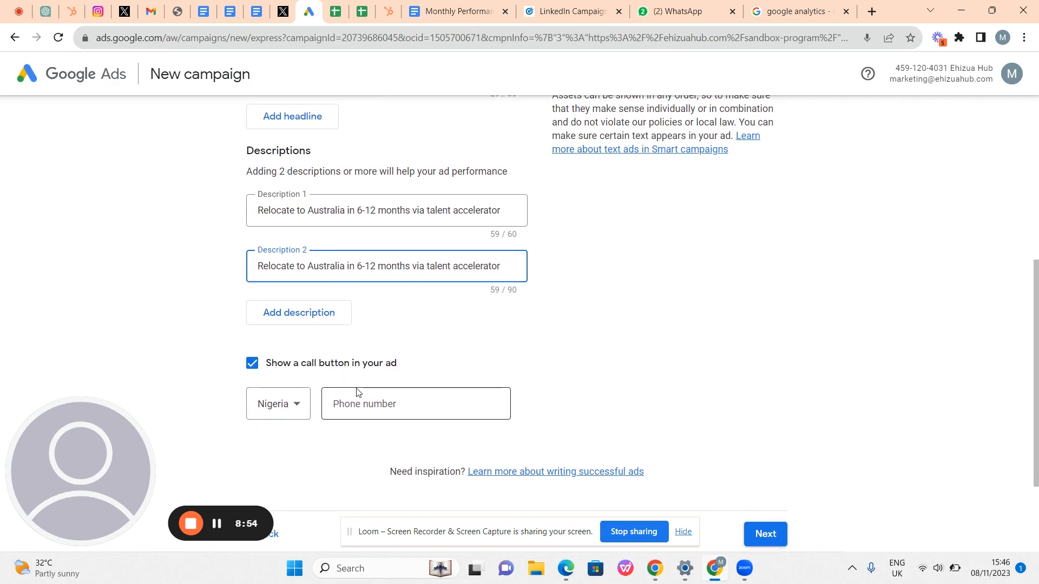
{"action": "left_click", "coordinate": [291, 367]}
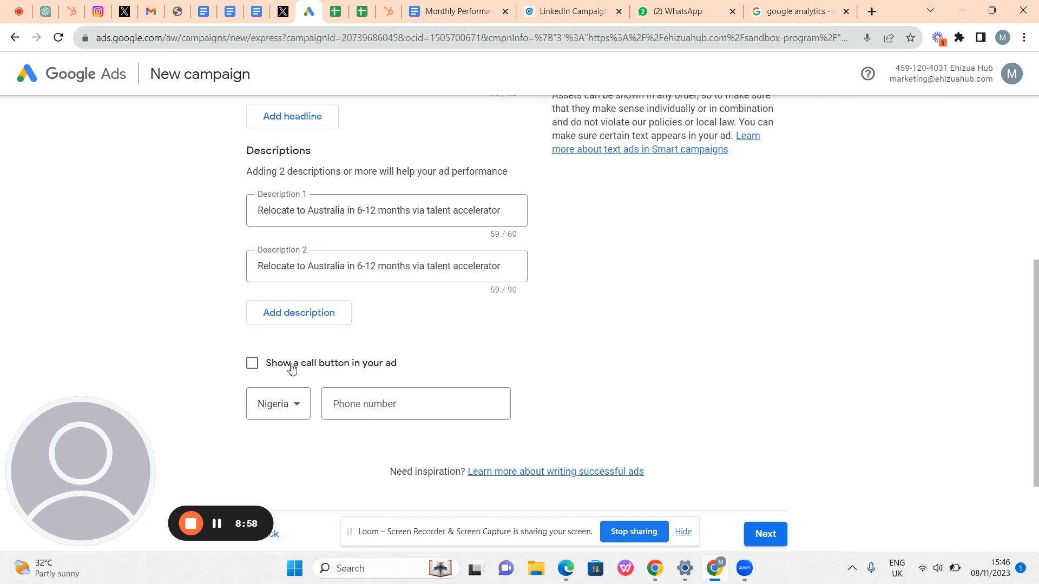
{"action": "left_click", "coordinate": [291, 366]}
{"action": "left_click", "coordinate": [364, 407]}
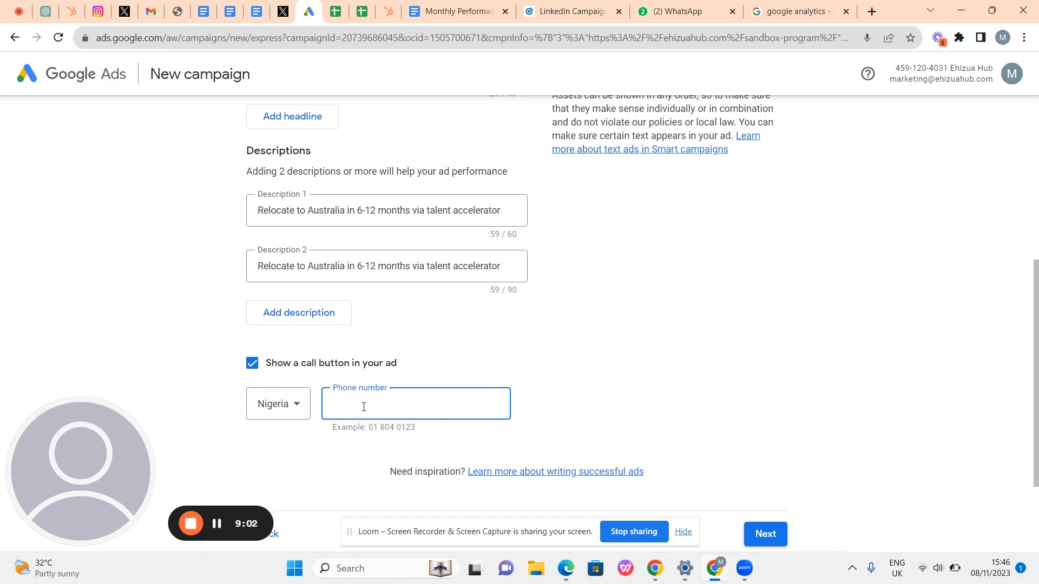
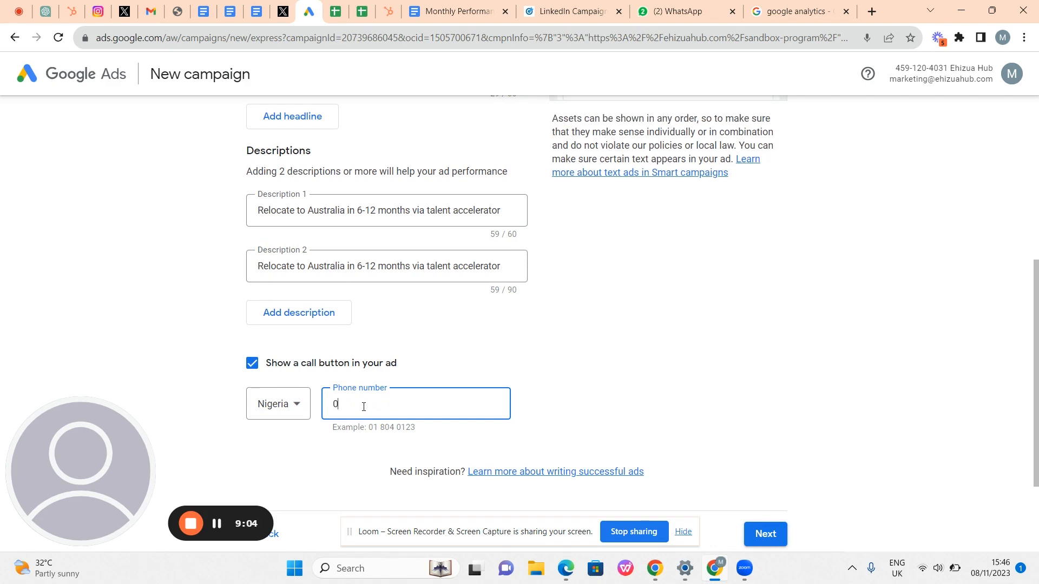
{"action": "left_click_drag", "start_coordinate": [401, 406], "coordinate": [371, 407]}
{"action": "left_click", "coordinate": [349, 407]}
{"action": "left_click_drag", "start_coordinate": [348, 406], "coordinate": [390, 400]}
{"action": "left_click", "coordinate": [410, 402]}
{"action": "key", "text": "BackSpace"}
{"action": "key", "text": "BackSpace"}
{"action": "left_click", "coordinate": [345, 403]}
{"action": "scroll", "coordinate": [674, 406], "scroll_direction": "down", "scroll_amount": 3}
- Reword Description 2 to end 'as tech professional / engineer', clearing the duplicate-description error
{"action": "left_click", "coordinate": [752, 398]}
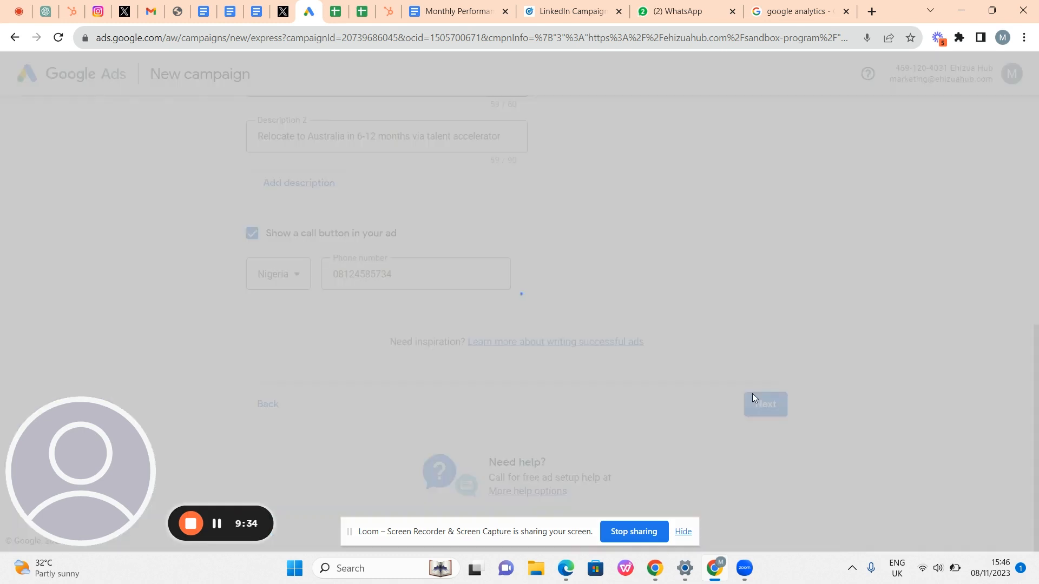
{"action": "scroll", "coordinate": [563, 250], "scroll_direction": "up", "scroll_amount": 2}
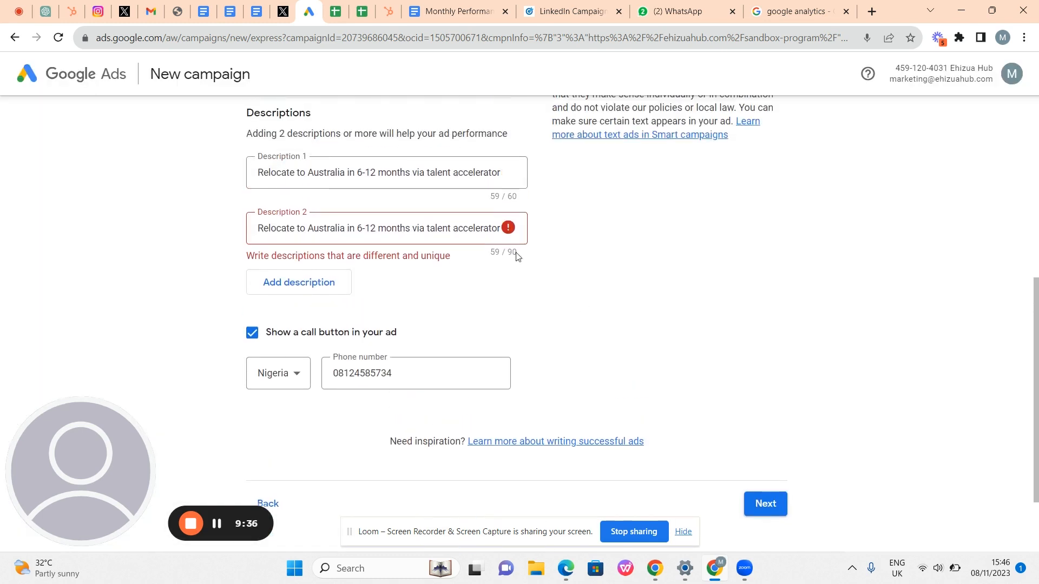
{"action": "left_click", "coordinate": [462, 238]}
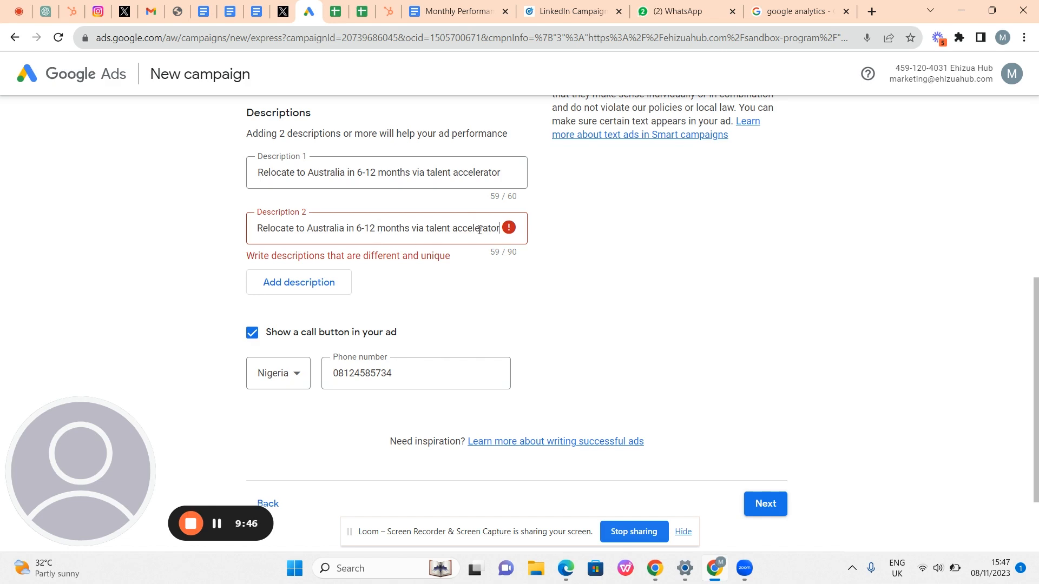
{"action": "key", "text": "BackSpace"}
{"action": "key", "text": "BackSpace"}
{"action": "key", "text": "BackSpace"}
{"action": "key", "text": "BackSpace"}
{"action": "key", "text": "BackSpace"}
{"action": "key", "text": "BackSpace"}
{"action": "key", "text": "BackSpace"}
{"action": "key", "text": "BackSpace"}
{"action": "key", "text": "BackSpace"}
{"action": "key", "text": "BackSpace"}
{"action": "key", "text": "BackSpace"}
{"action": "key", "text": "BackSpace"}
{"action": "key", "text": "BackSpace"}
{"action": "key", "text": "BackSpace"}
{"action": "key", "text": "BackSpace"}
{"action": "key", "text": "BackSpace"}
{"action": "key", "text": "BackSpace"}
{"action": "key", "text": "BackSpace"}
{"action": "key", "text": "BackSpace"}
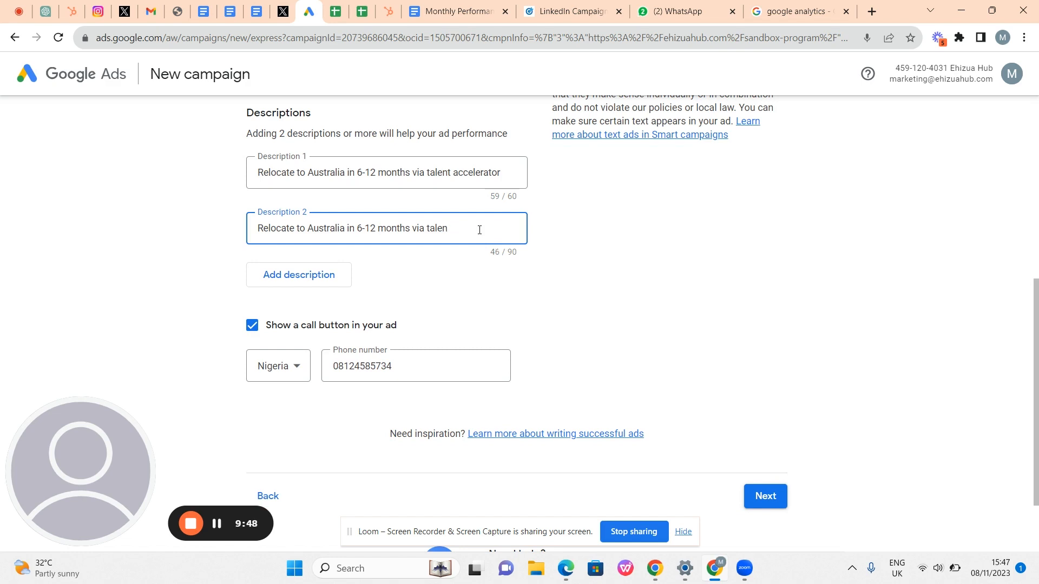
{"action": "key", "text": "BackSpace"}
{"action": "key", "text": "BackSpace"}
{"action": "key", "text": "BackSpace"}
{"action": "key", "text": "BackSpace"}
{"action": "key", "text": "BackSpace"}
{"action": "key", "text": "BackSpace"}
{"action": "key", "text": "BackSpace"}
{"action": "key", "text": "BackSpace"}
{"action": "key", "text": "BackSpace"}
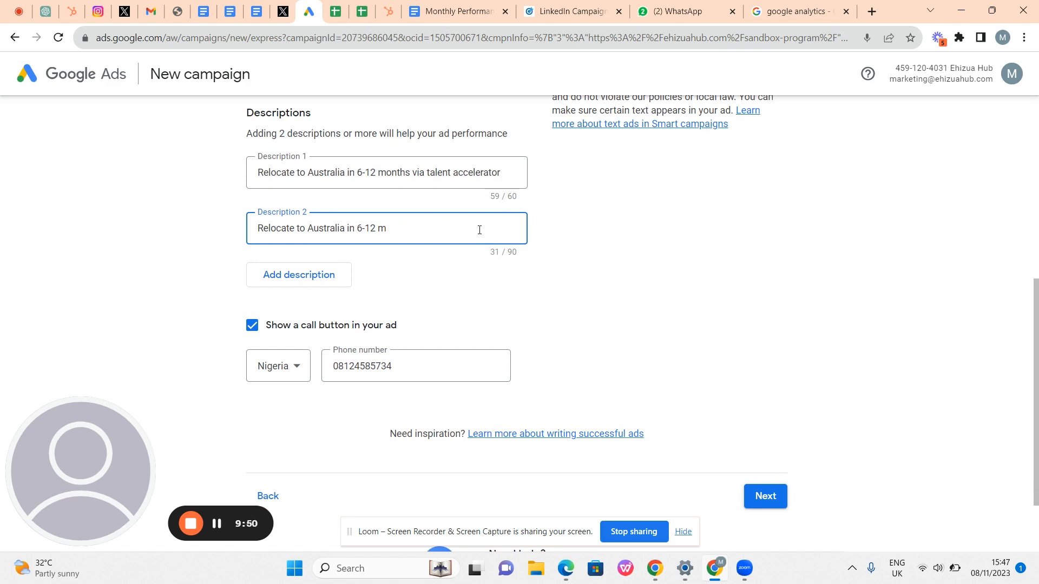
{"action": "type", "text": "as tech profer"}
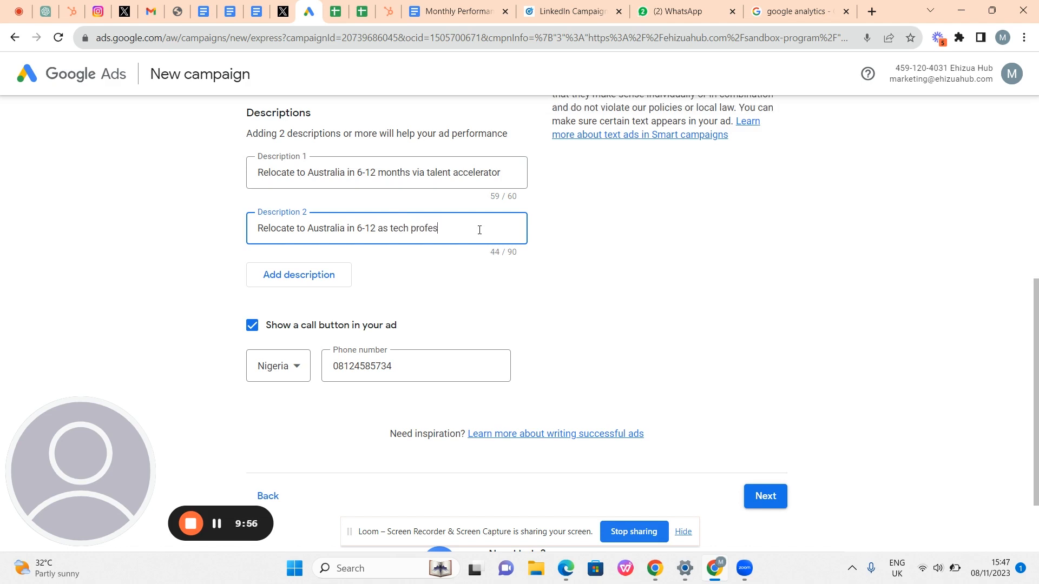
{"action": "type", "text": "ssional"}
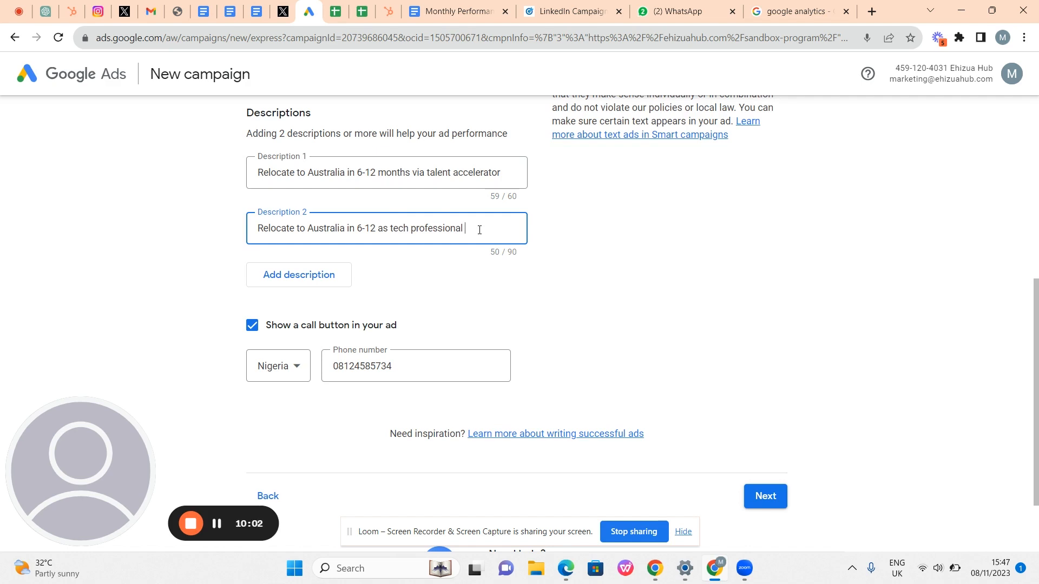
{"action": "type", "text": " / enginerer"}
{"action": "left_click", "coordinate": [608, 283]}
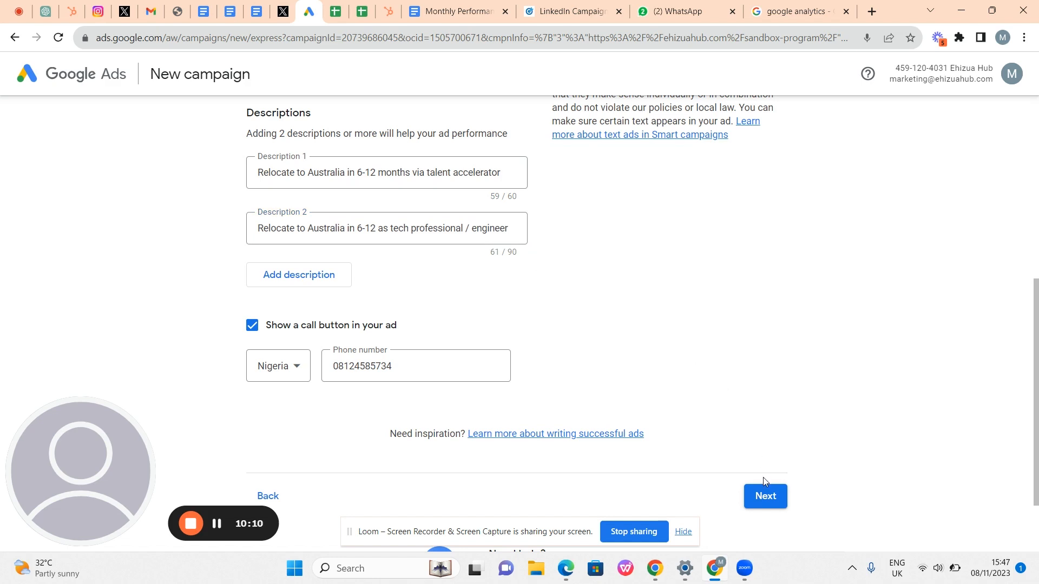
{"action": "left_click", "coordinate": [764, 494]}
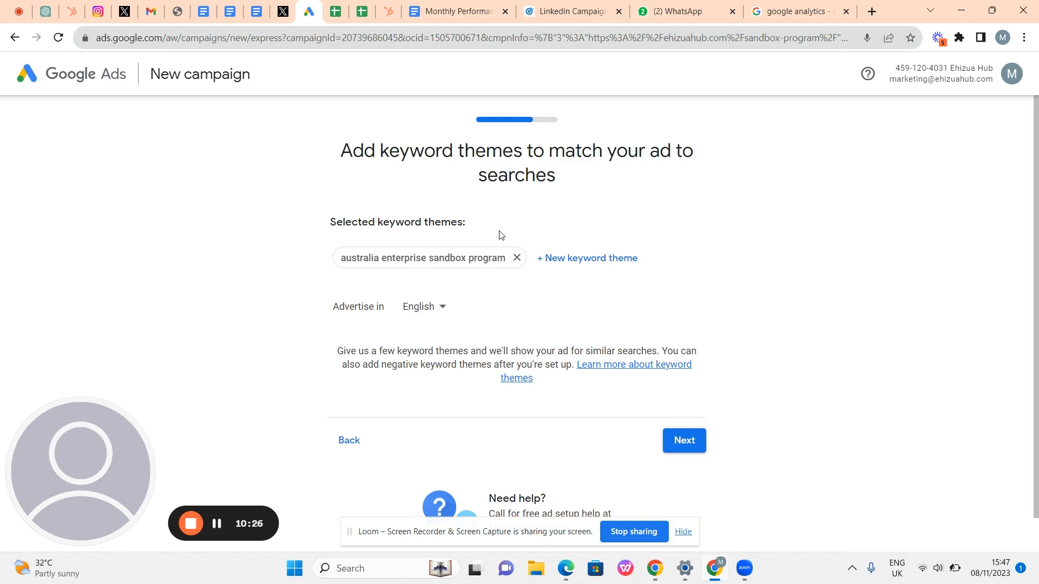
- Add 'relocate to australia' as a second keyword theme
{"action": "left_click", "coordinate": [557, 258]}
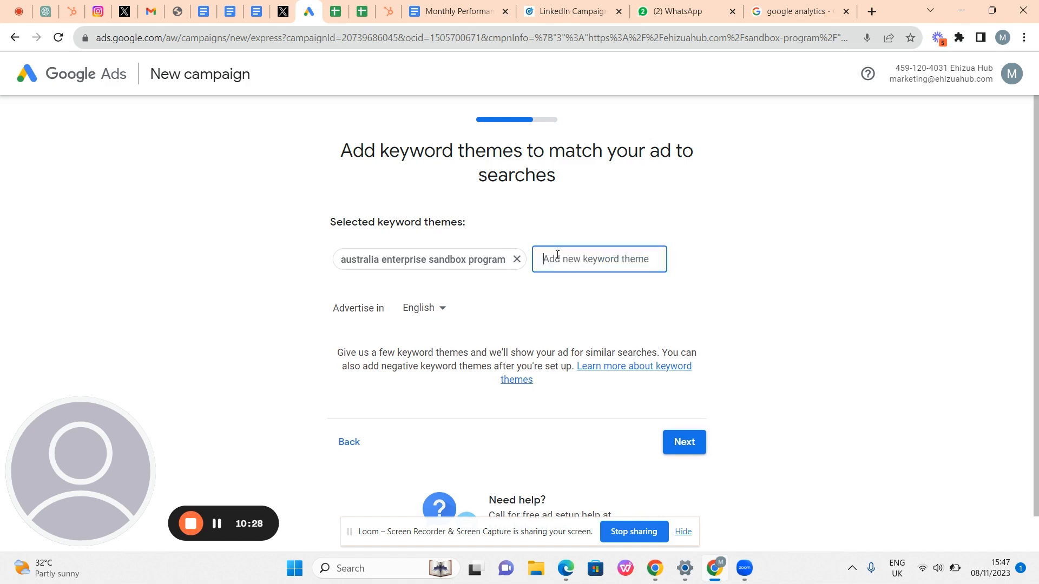
{"action": "type", "text": "re"}
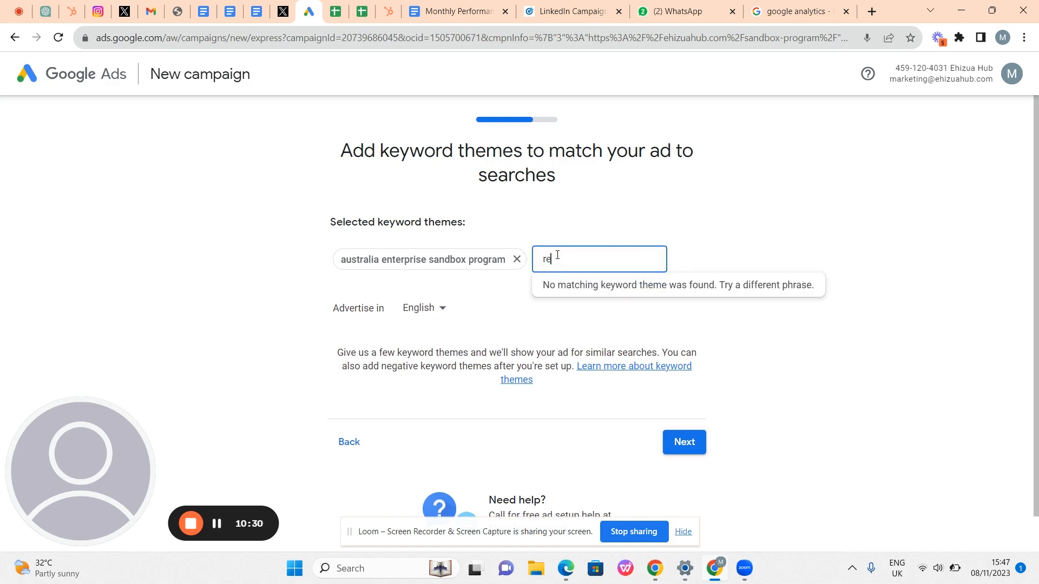
{"action": "type", "text": "loc"}
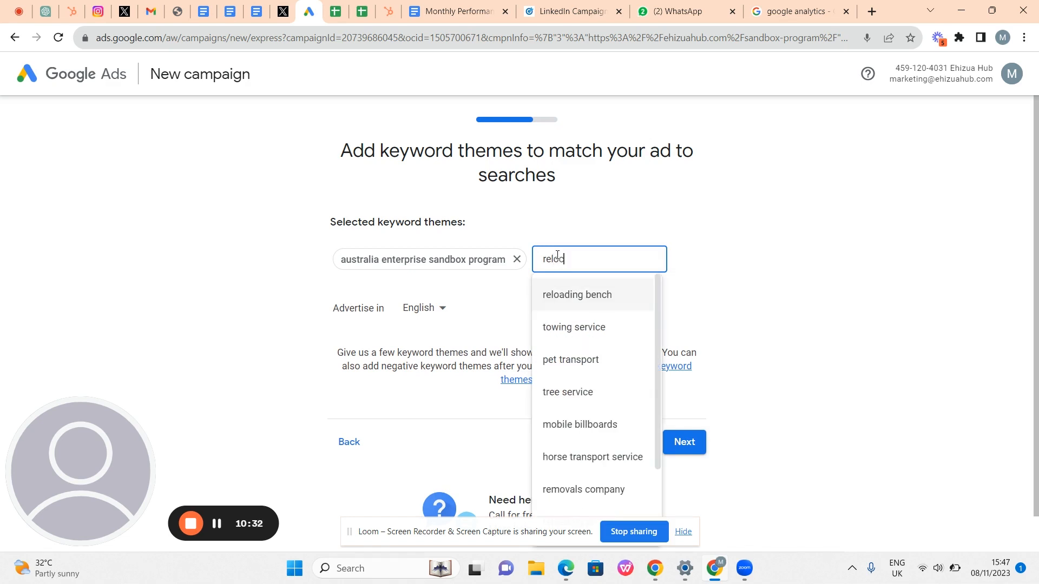
{"action": "type", "text": "ate"}
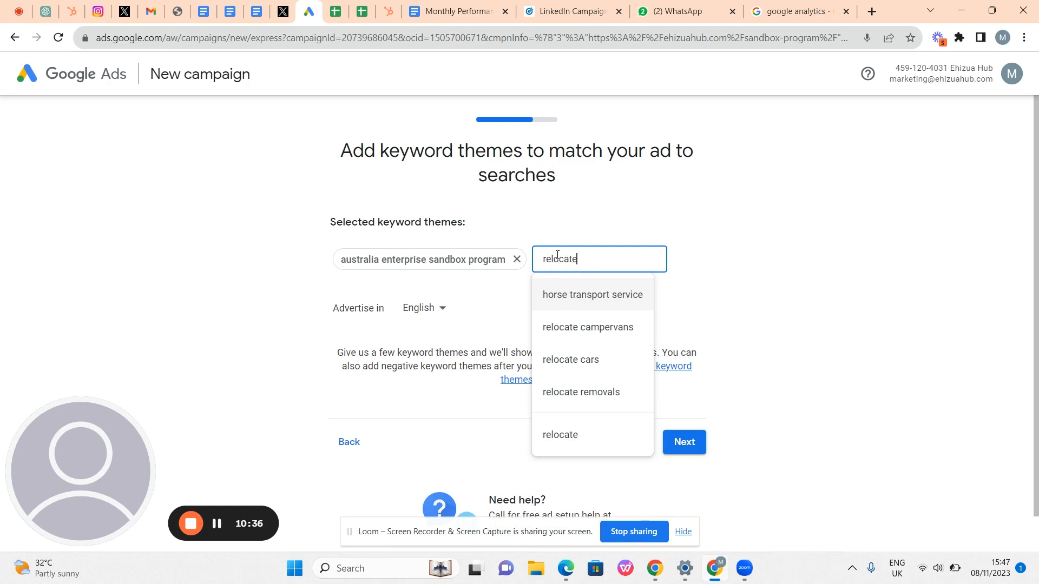
{"action": "type", "text": " to"}
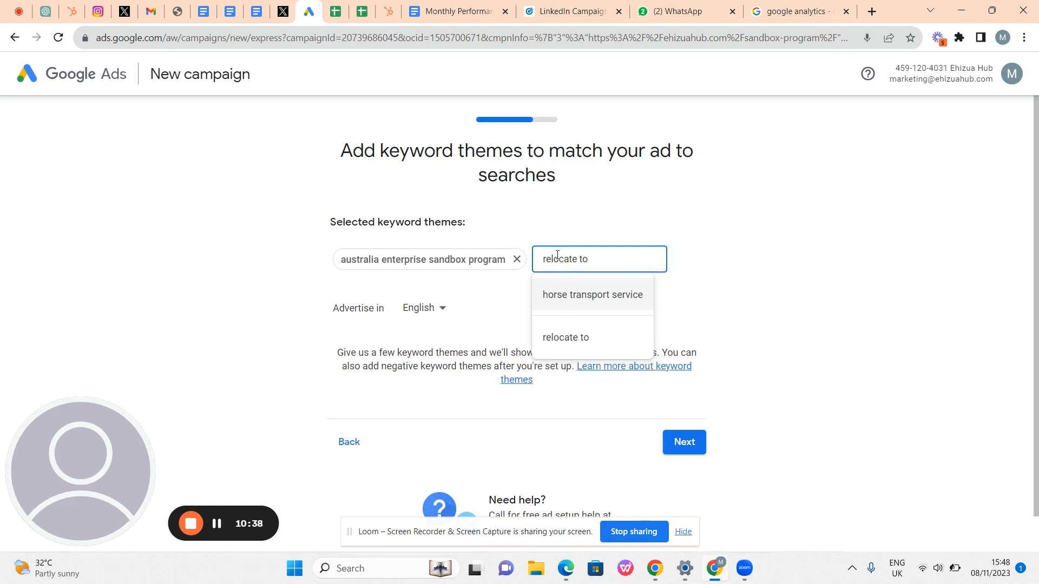
{"action": "type", "text": " australia"}
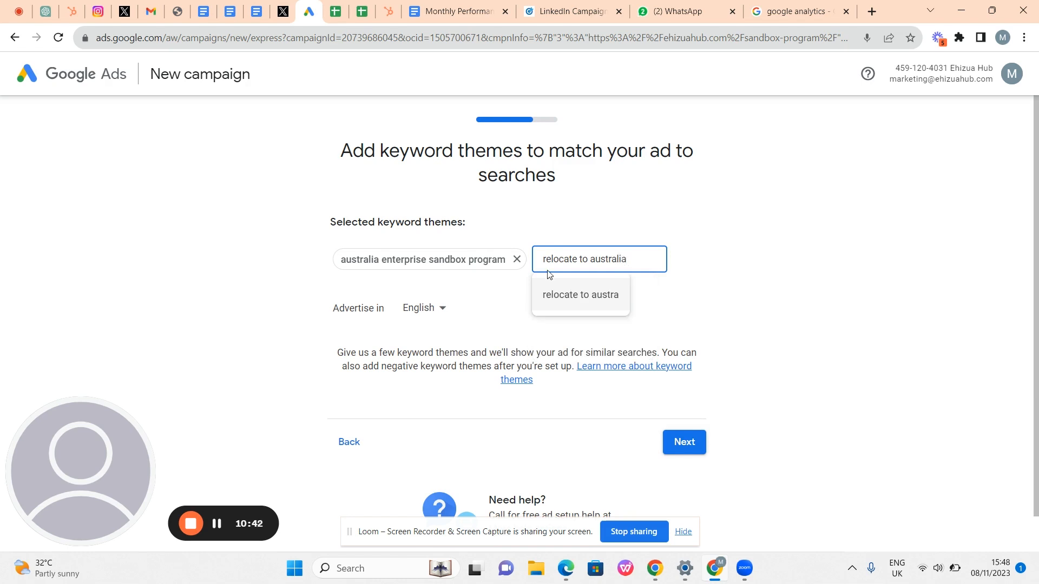
{"action": "left_click", "coordinate": [595, 290]}
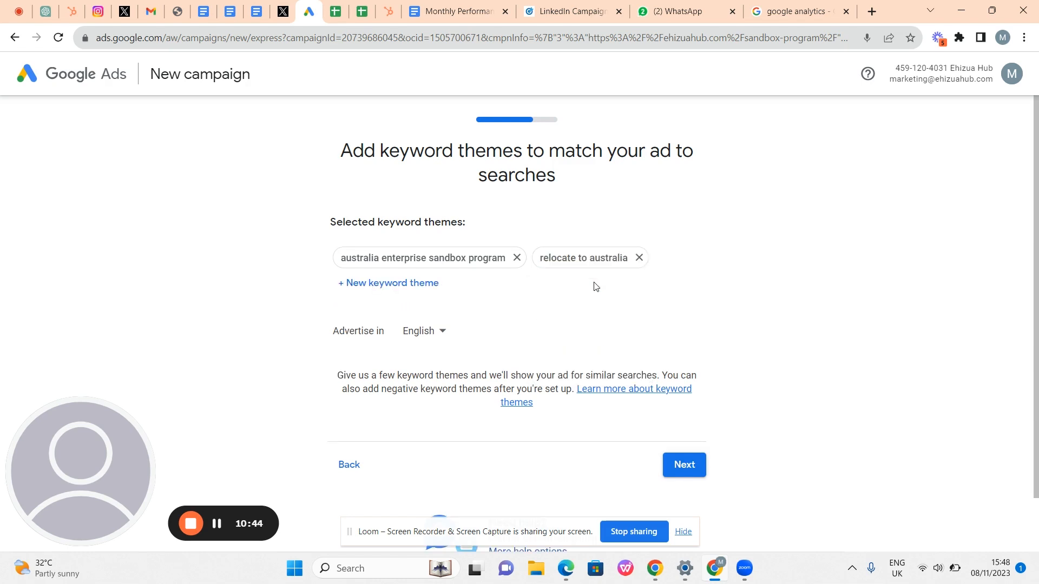
- Add 'japa to australia' and 'talent accelerator program' as keyword themes
{"action": "left_click", "coordinate": [425, 283]}
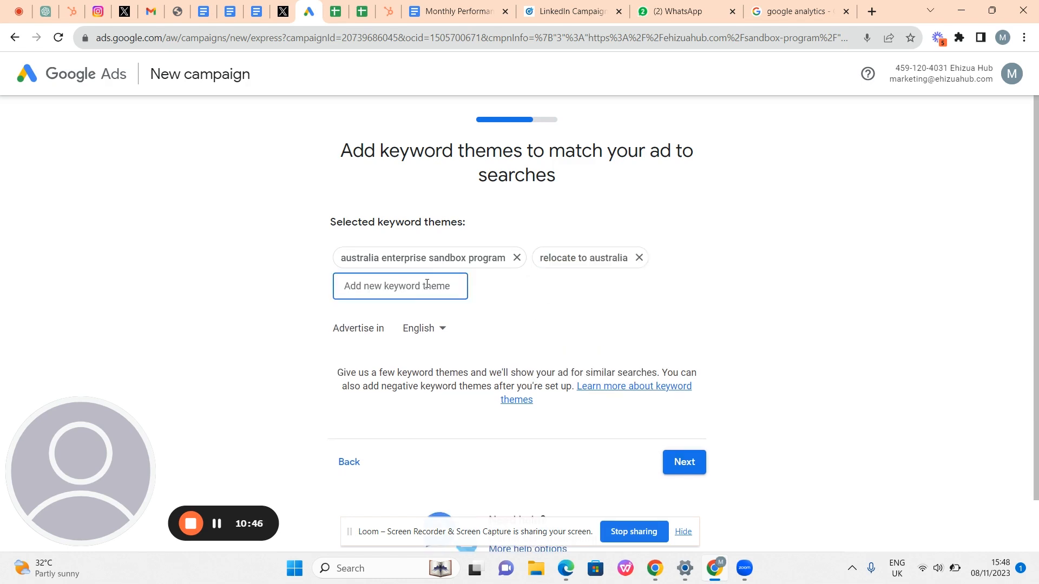
{"action": "type", "text": "japa"}
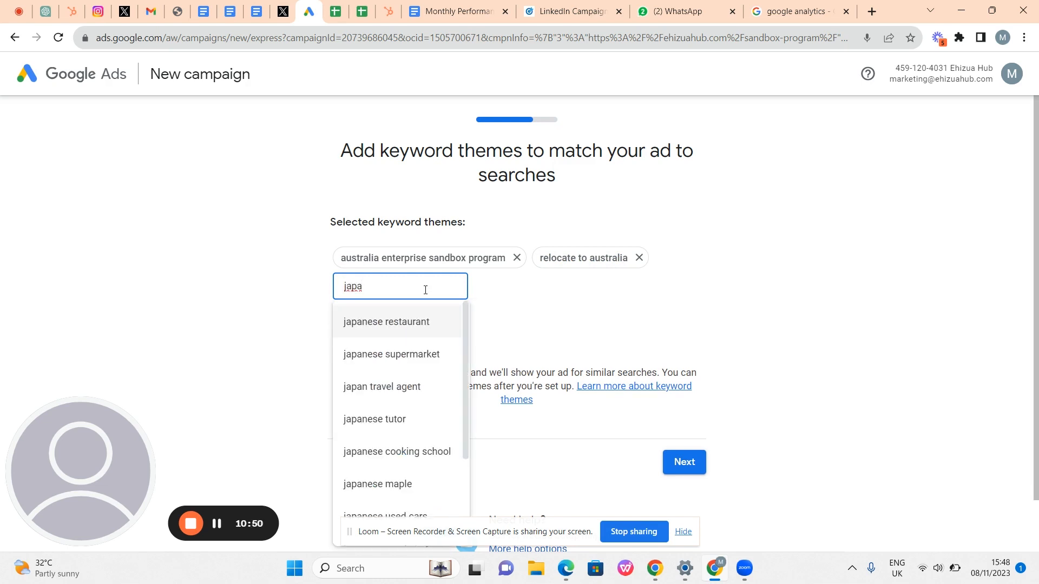
{"action": "type", "text": " to austr"}
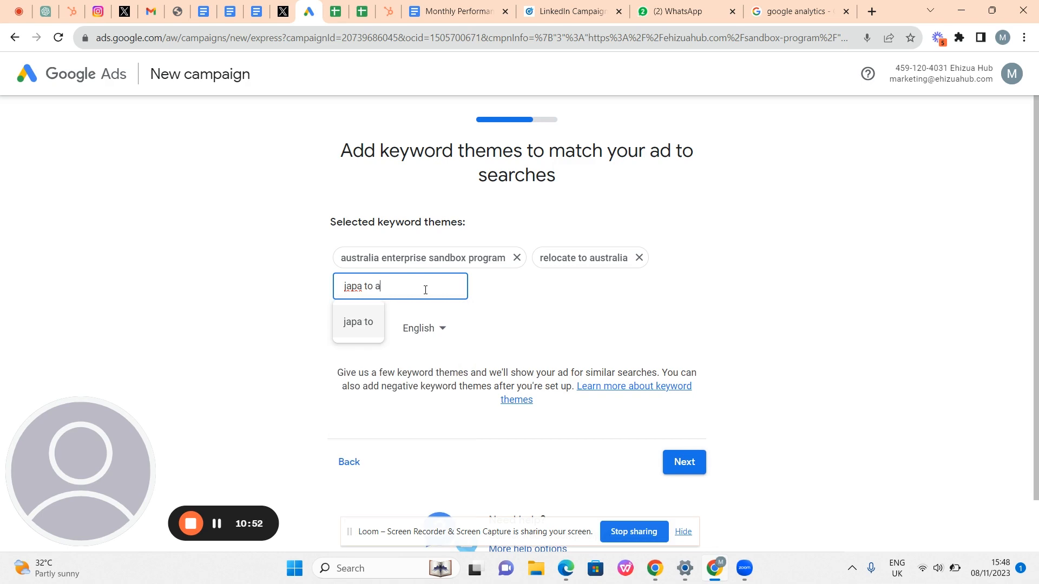
{"action": "type", "text": "alia"}
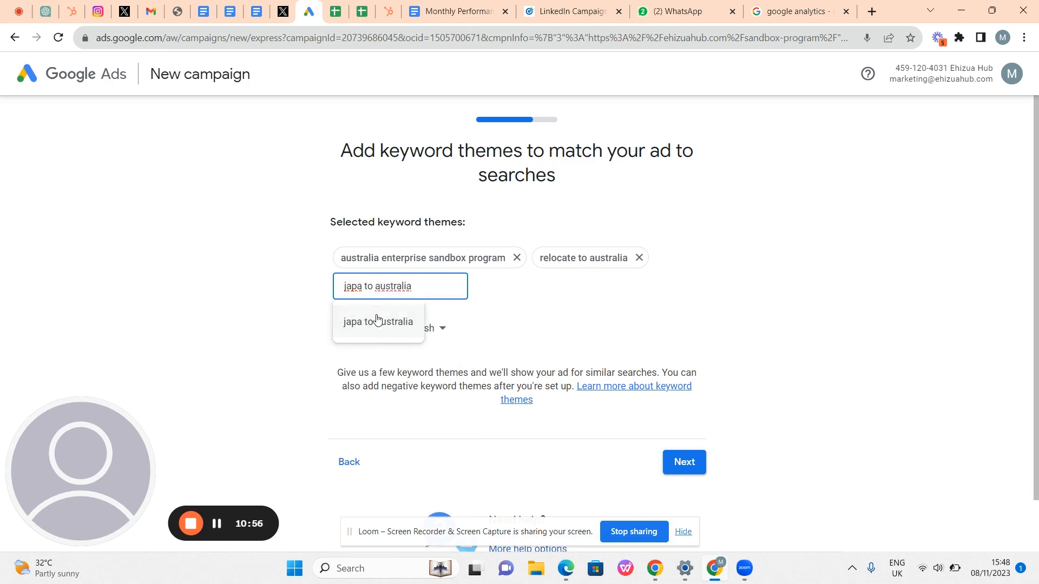
{"action": "left_click", "coordinate": [377, 320]}
{"action": "left_click", "coordinate": [455, 284]}
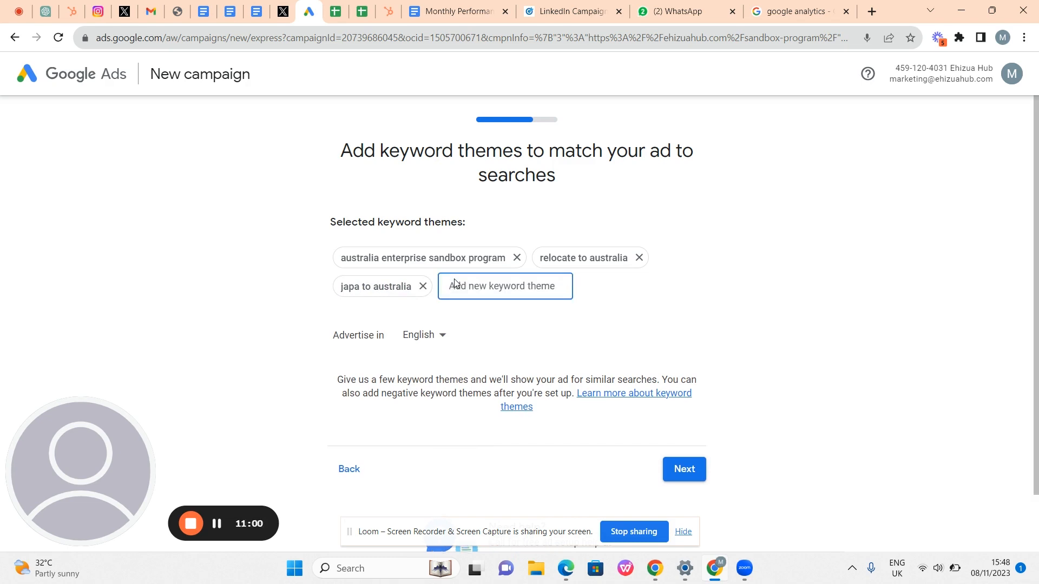
{"action": "type", "text": "talent"}
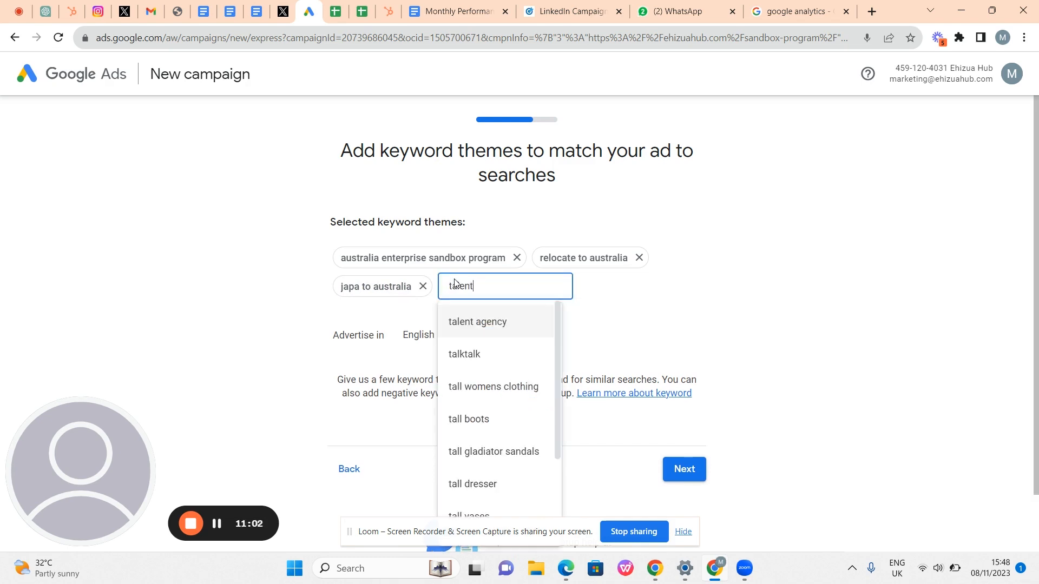
{"action": "type", "text": " accele"}
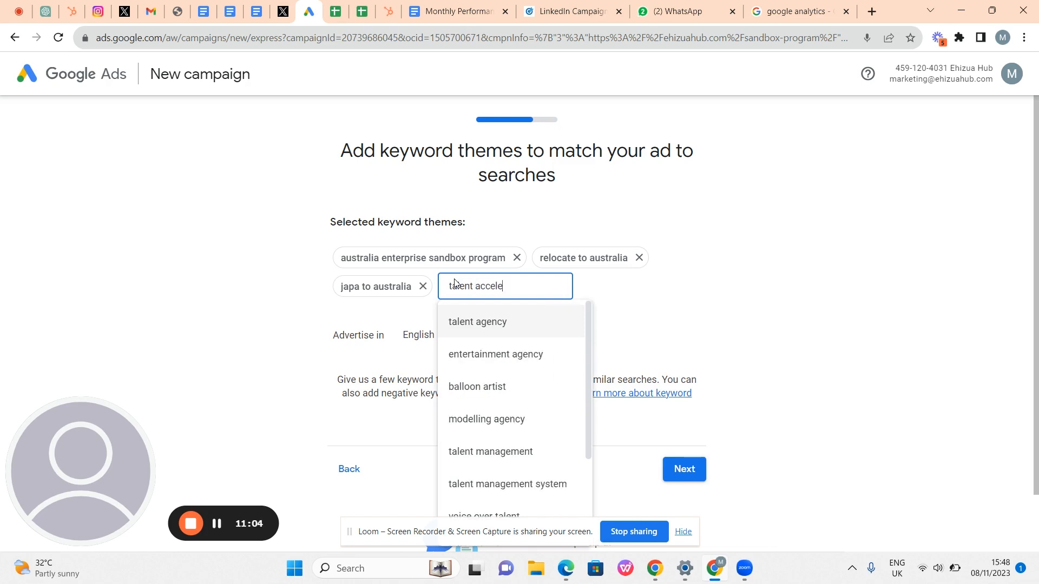
{"action": "type", "text": "rator"}
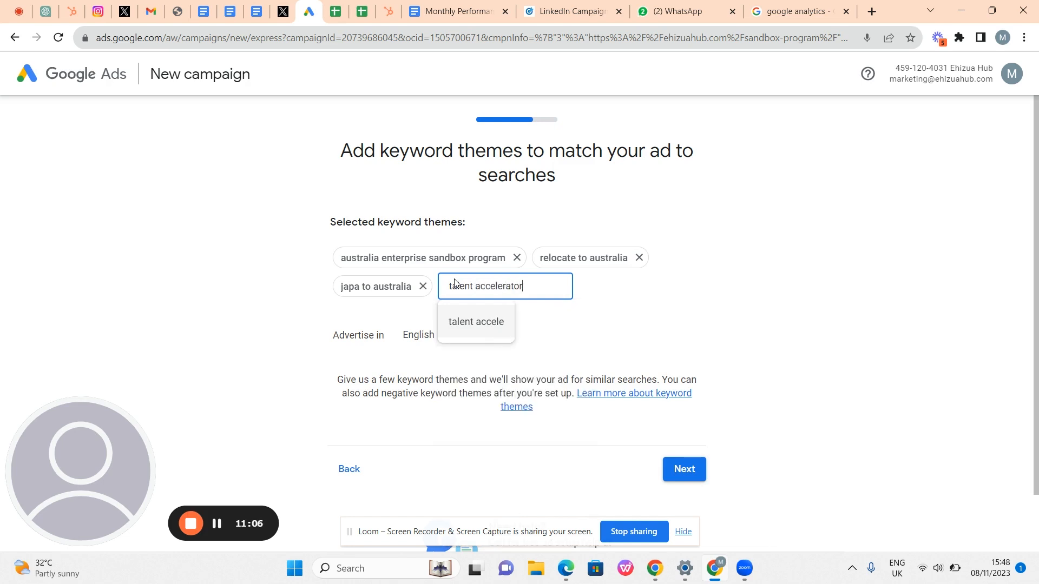
{"action": "type", "text": " pro"}
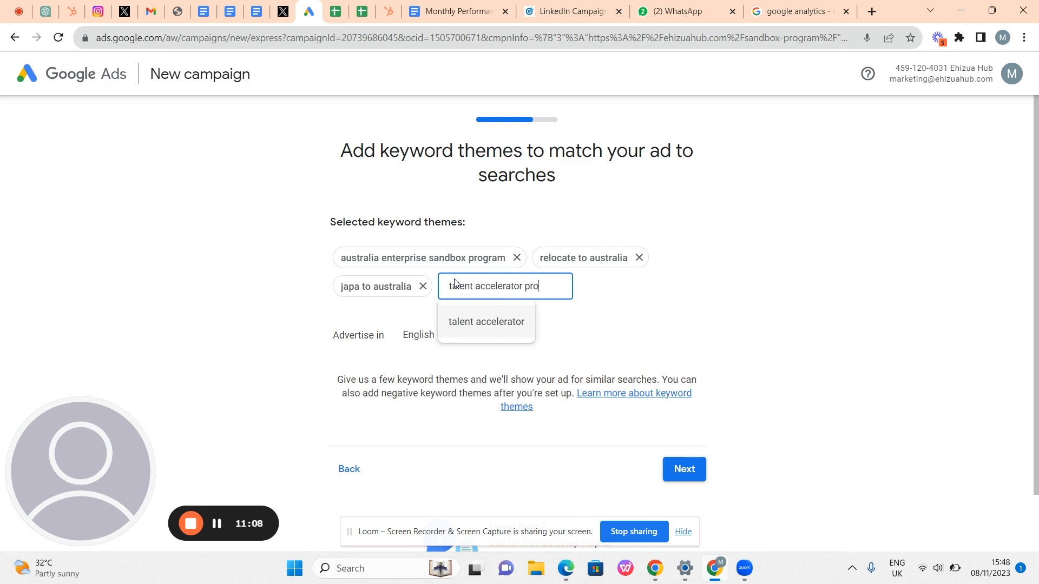
{"action": "type", "text": "grma"}
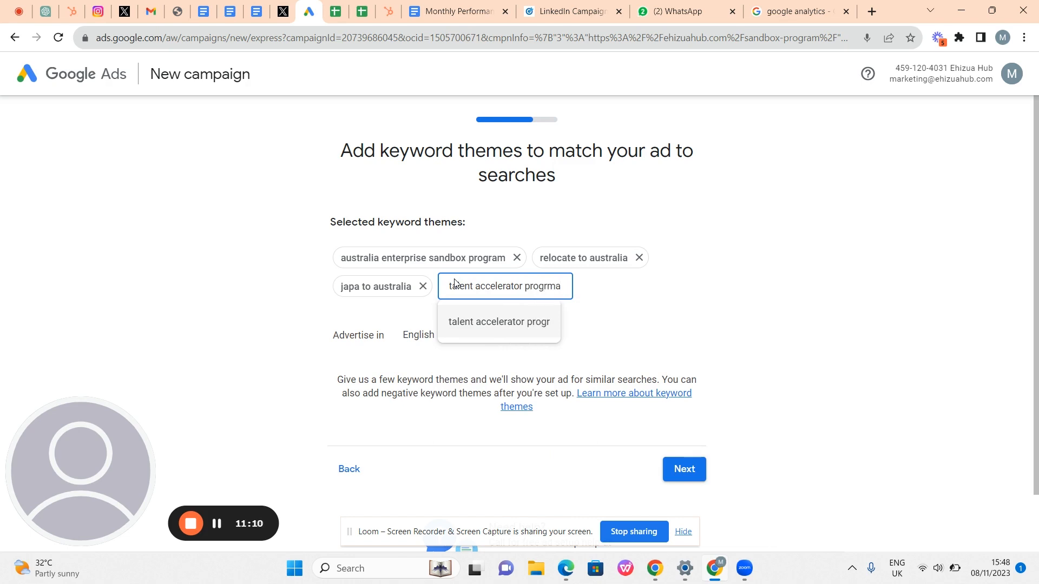
{"action": "key", "text": "BackSpace"}
{"action": "key", "text": "BackSpace"}
{"action": "type", "text": "am"}
{"action": "left_click", "coordinate": [498, 316]}
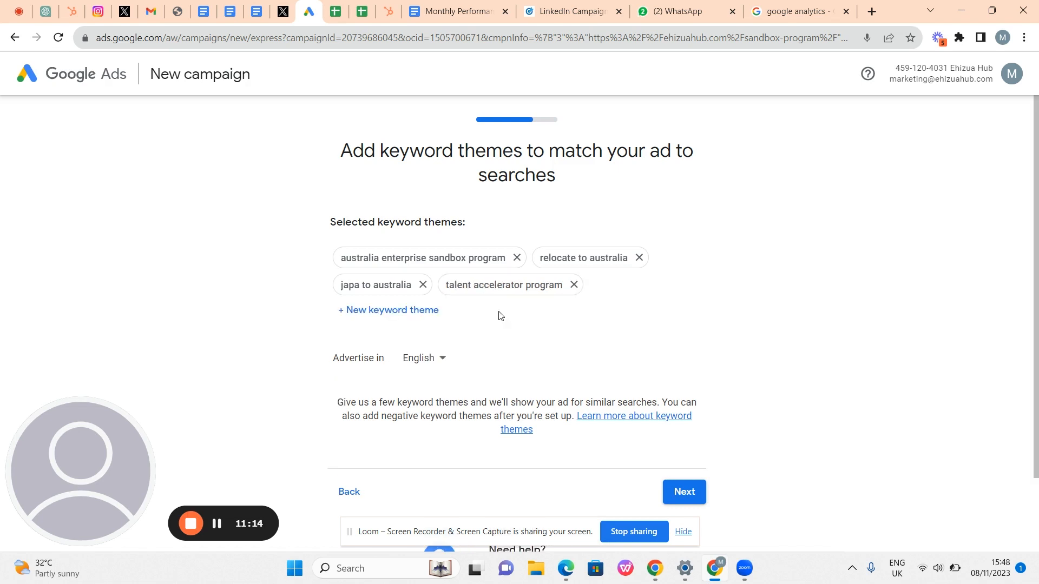
- Add a new keyword theme 'visa for tech professionals'
{"action": "left_click", "coordinate": [438, 316]}
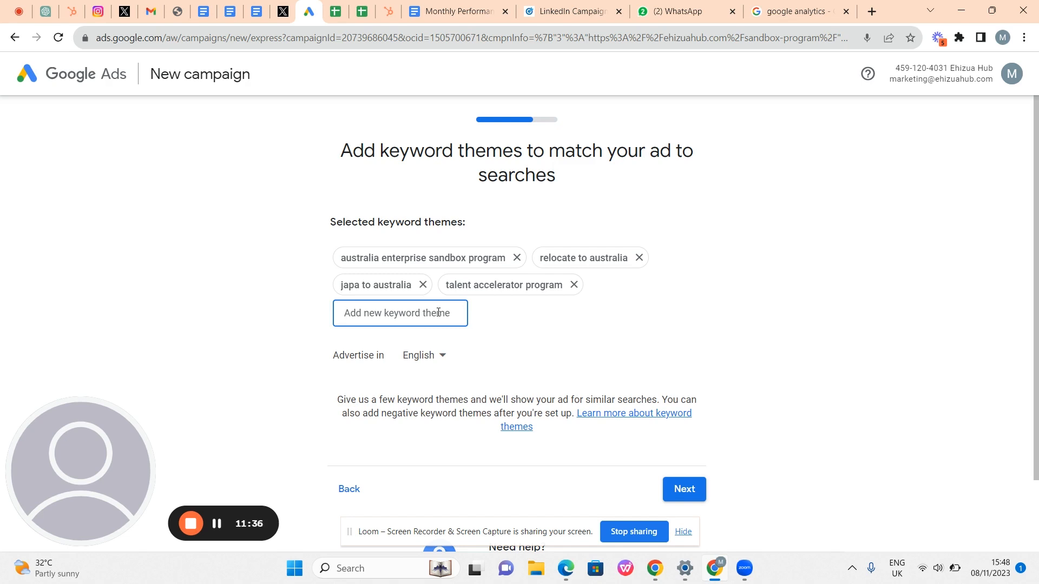
{"action": "type", "text": "tech"}
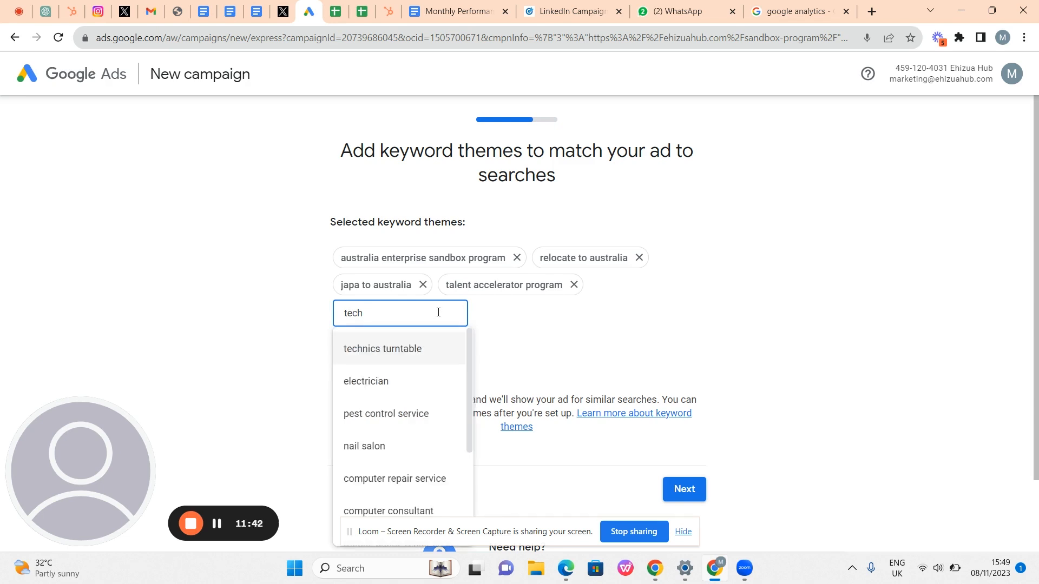
{"action": "type", "text": "visa"}
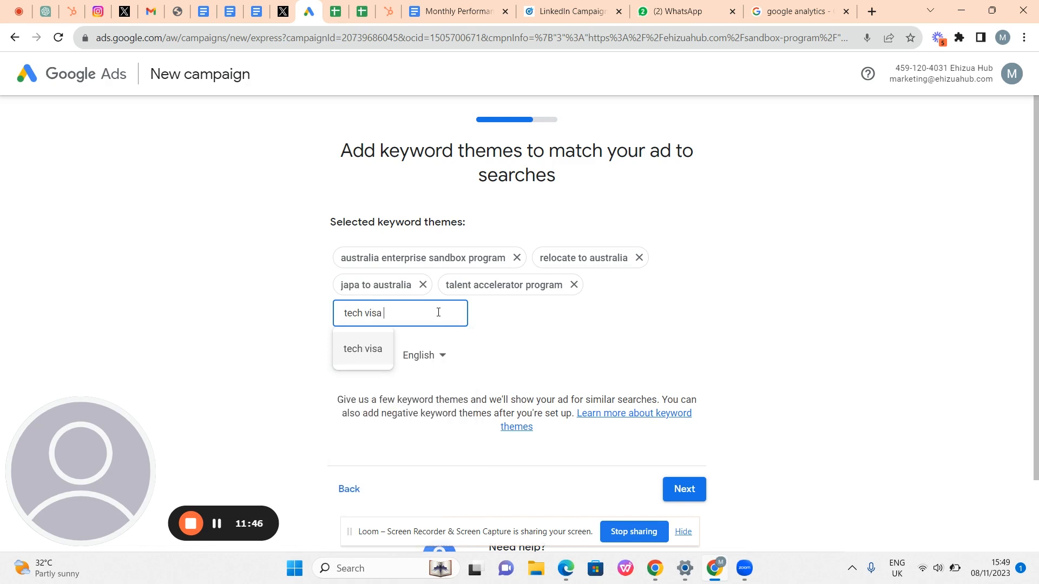
{"action": "type", "text": " for"}
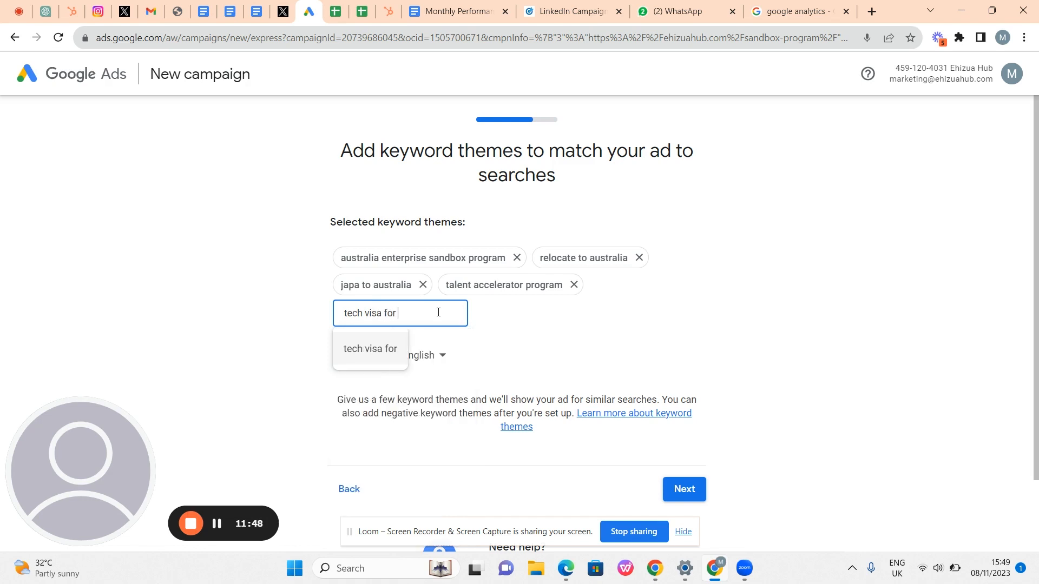
{"action": "key", "text": "Left"}
{"action": "key", "text": "Left"}
{"action": "key", "text": "Left"}
{"action": "key", "text": "Left"}
{"action": "key", "text": "Left"}
{"action": "key", "text": "Left"}
{"action": "key", "text": "Left"}
{"action": "key", "text": "BackSpace"}
{"action": "key", "text": "BackSpace"}
{"action": "key", "text": "BackSpace"}
{"action": "key", "text": "BackSpace"}
{"action": "key", "text": "BackSpace"}
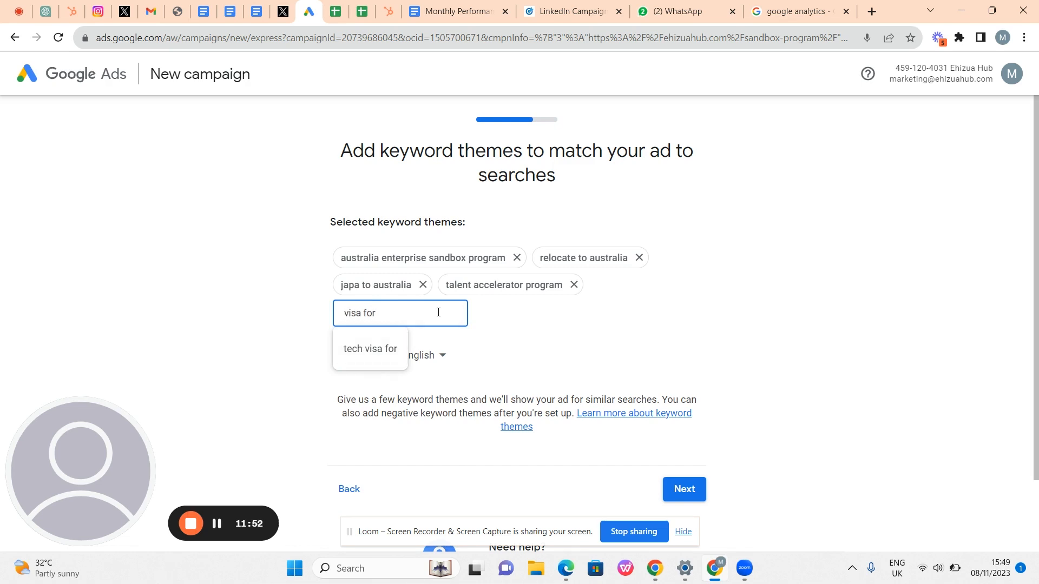
{"action": "key", "text": "Right"}
{"action": "key", "text": "Right"}
{"action": "key", "text": "Right"}
{"action": "key", "text": "Right"}
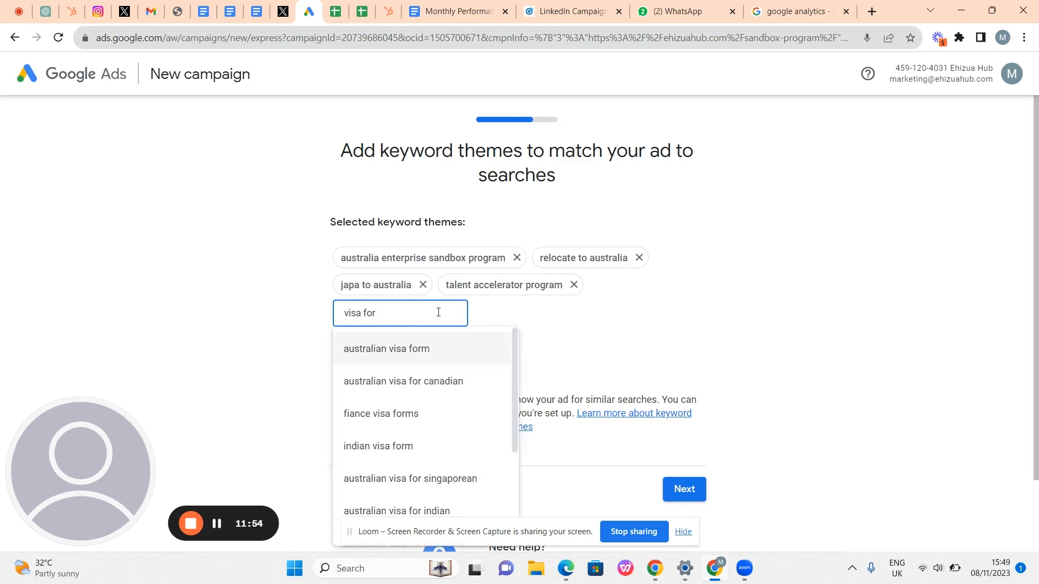
{"action": "type", "text": "f"}
{"action": "key", "text": "BackSpace"}
{"action": "type", "text": "te"}
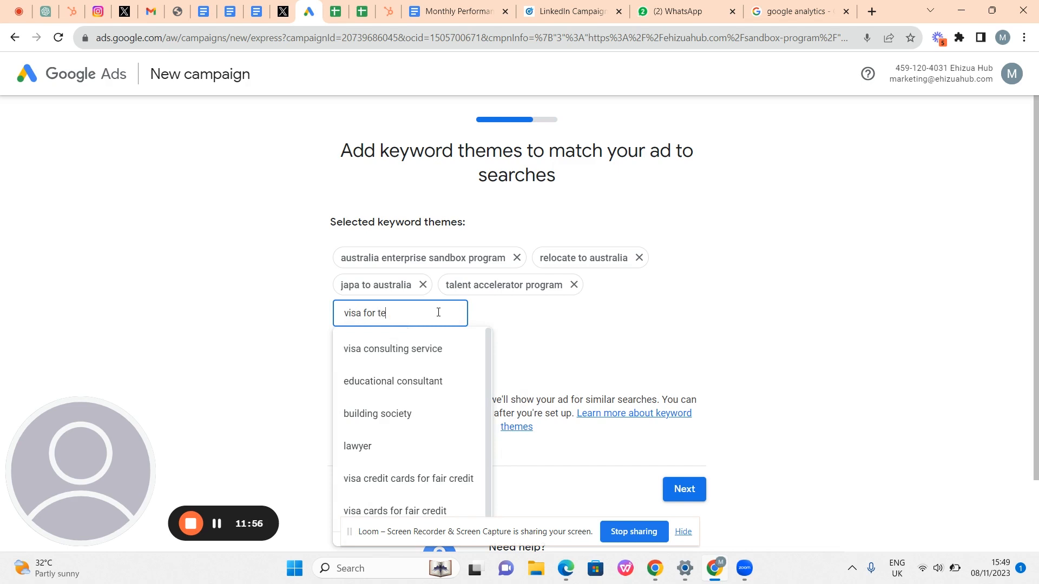
{"action": "type", "text": "ch profes"}
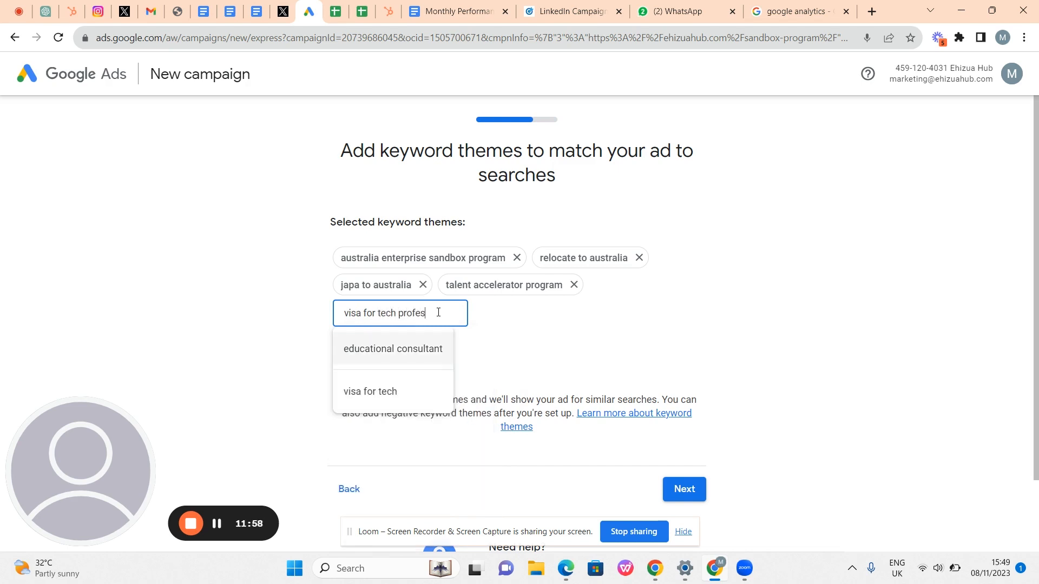
{"action": "type", "text": "sionals"}
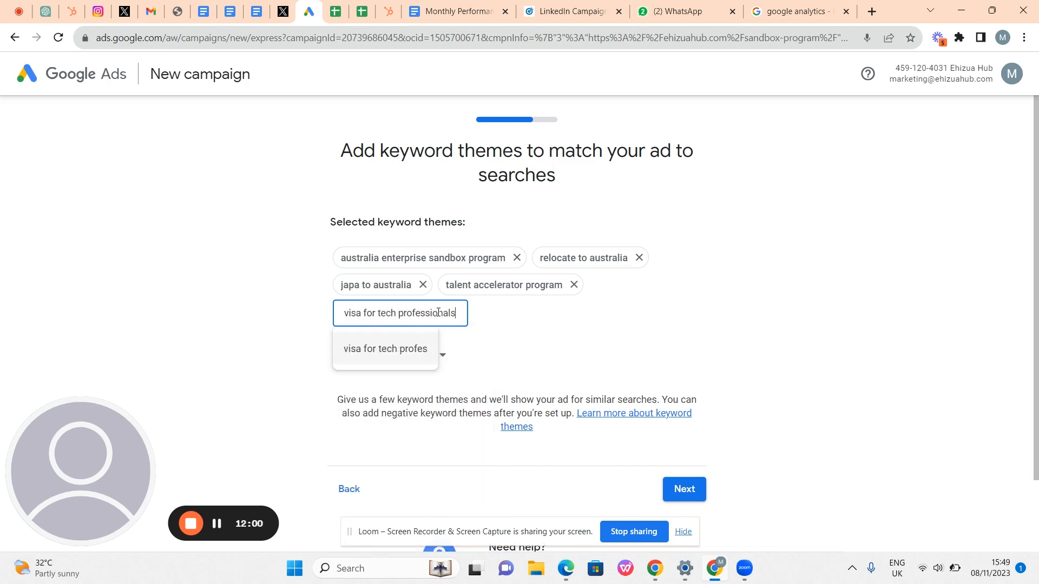
{"action": "left_click", "coordinate": [396, 352]}
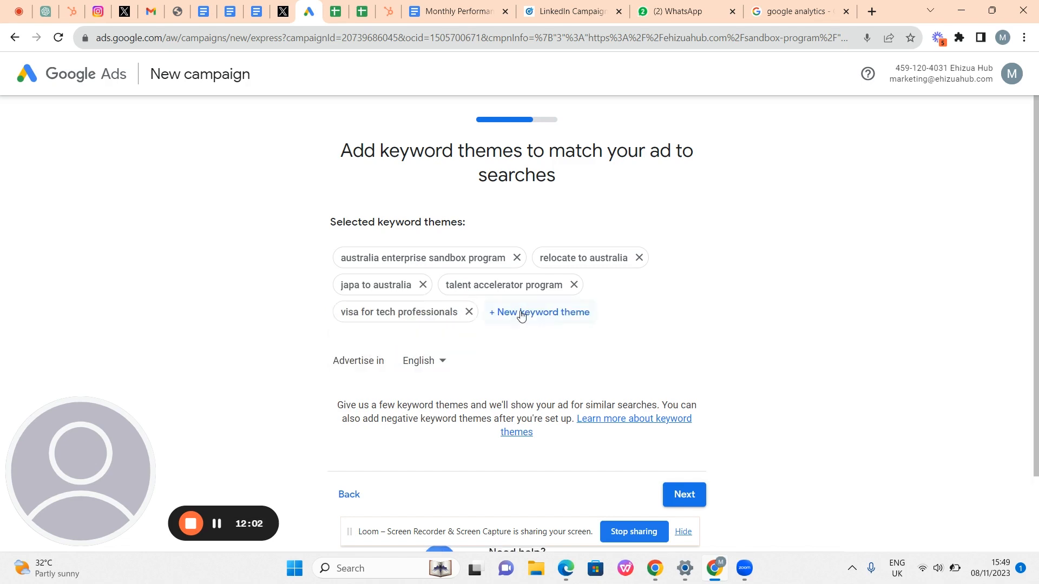
- Keep English as the ad language in Advertise in
{"action": "scroll", "coordinate": [535, 310], "scroll_direction": "down", "scroll_amount": 3}
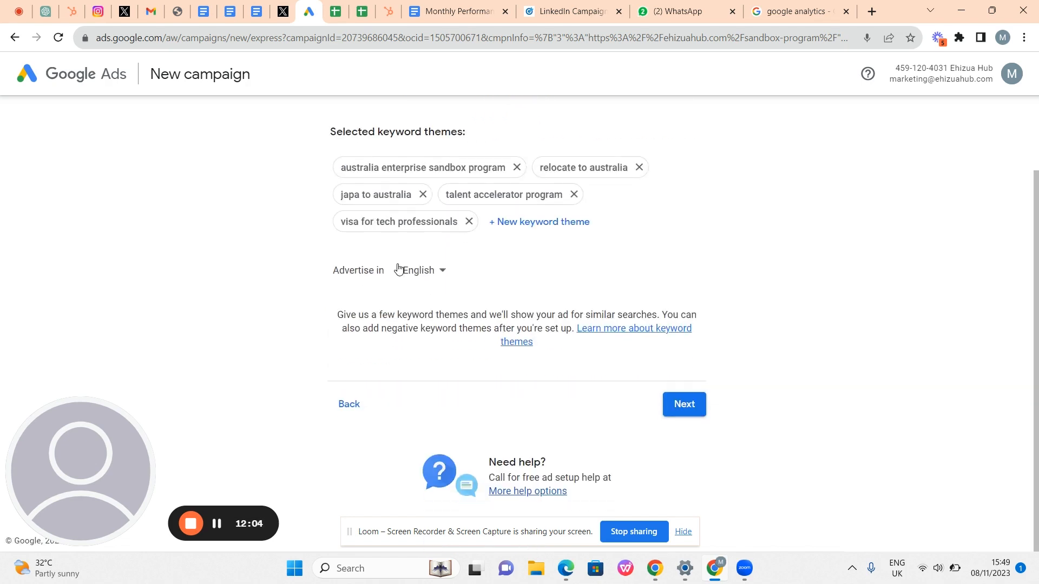
{"action": "left_click", "coordinate": [416, 270]}
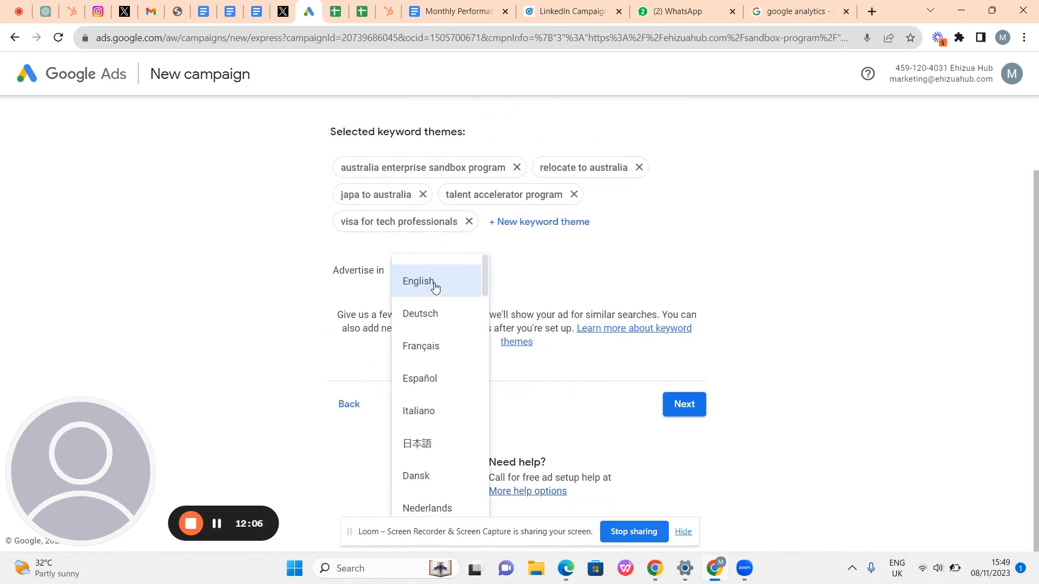
{"action": "left_click", "coordinate": [457, 277]}
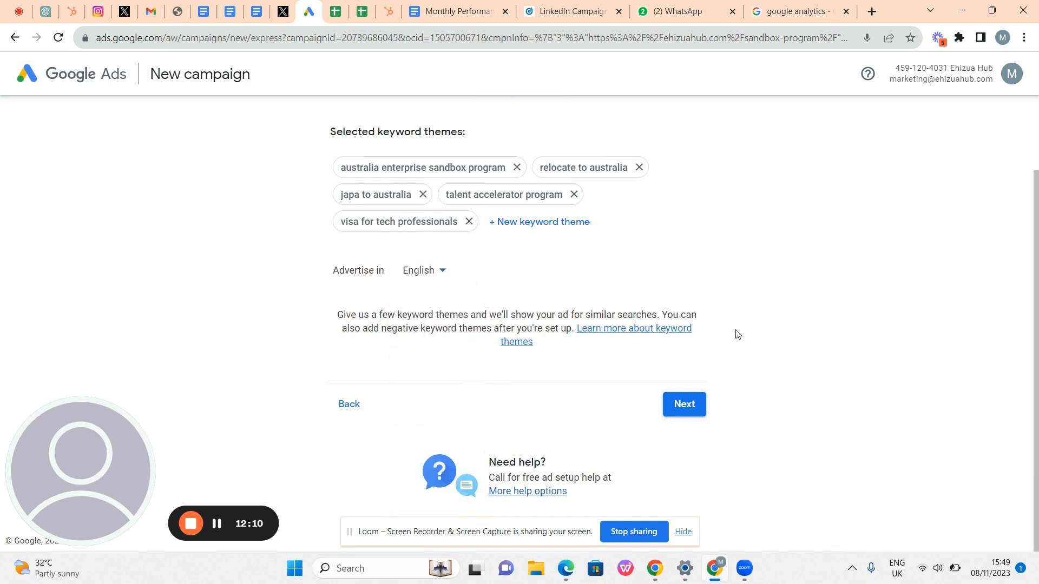
- Continue to the location step and review the Sydney-area targets on the map
{"action": "left_click", "coordinate": [685, 404]}
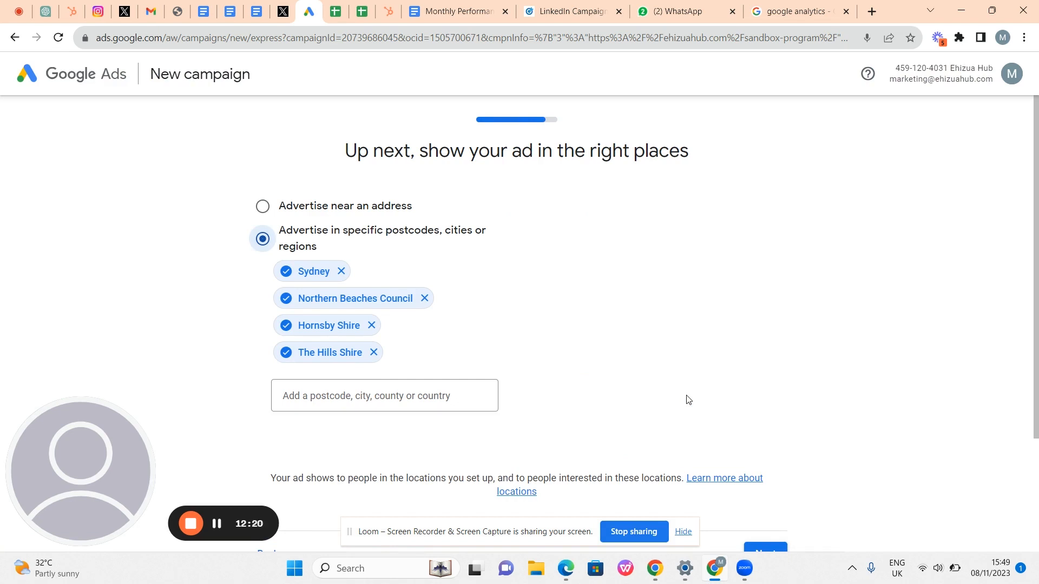
{"action": "scroll", "coordinate": [687, 399], "scroll_direction": "down", "scroll_amount": 2}
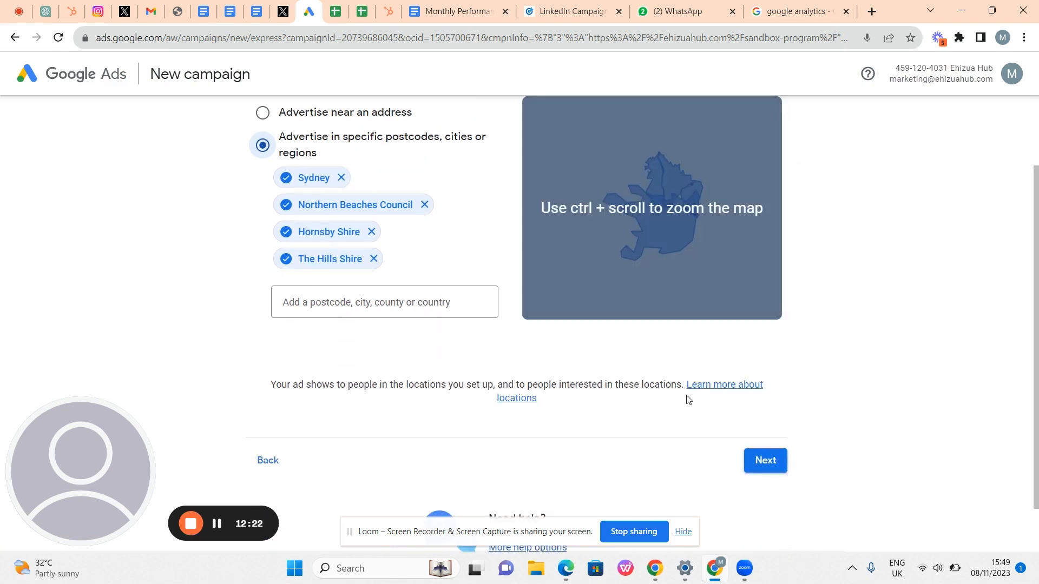
{"action": "scroll", "coordinate": [688, 400], "scroll_direction": "down", "scroll_amount": 1}
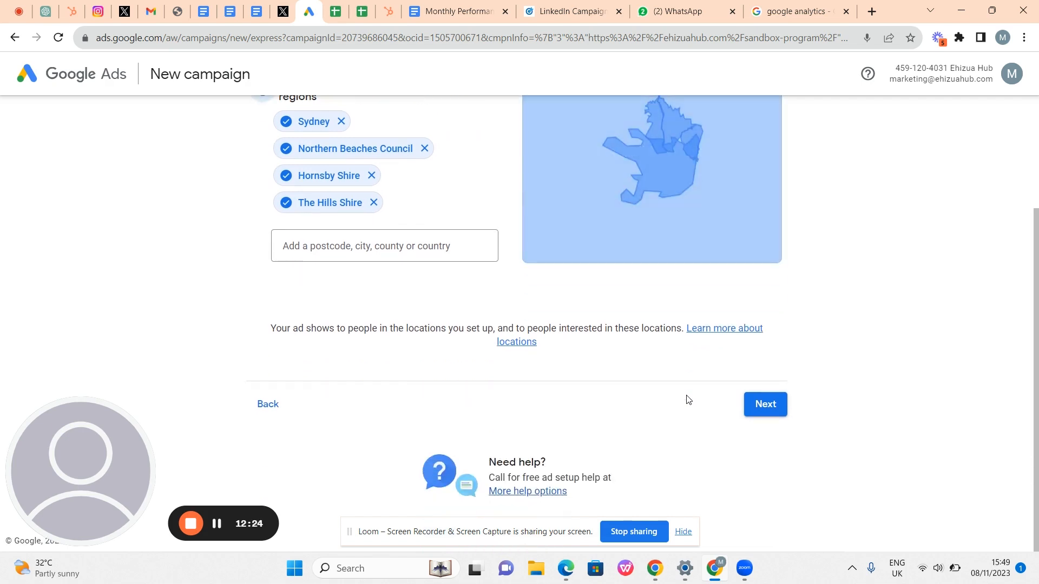
{"action": "scroll", "coordinate": [688, 400], "scroll_direction": "up", "scroll_amount": 2}
{"action": "scroll", "coordinate": [688, 399], "scroll_direction": "up", "scroll_amount": 1}
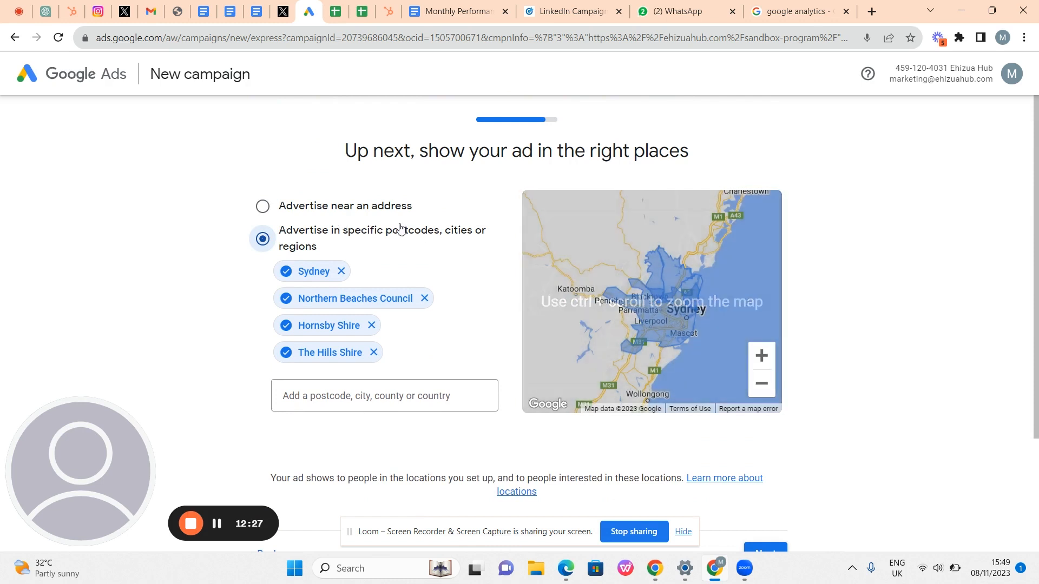
{"action": "scroll", "coordinate": [420, 236], "scroll_direction": "down", "scroll_amount": 1}
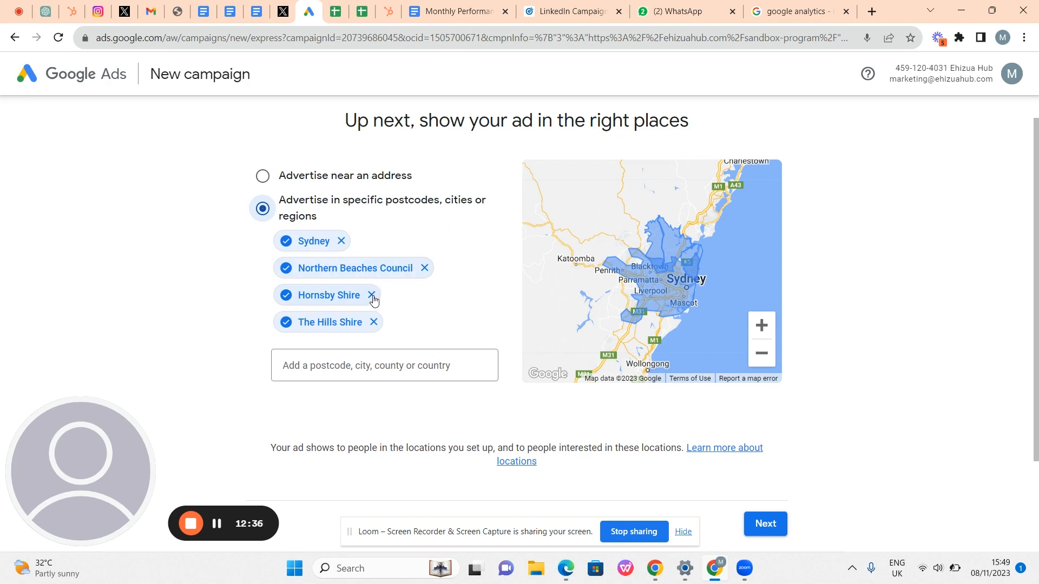
- Add Lagos, Lekki and Benin City, Nigeria as target locations
{"action": "left_click", "coordinate": [372, 376]}
{"action": "type", "text": "lagps"}
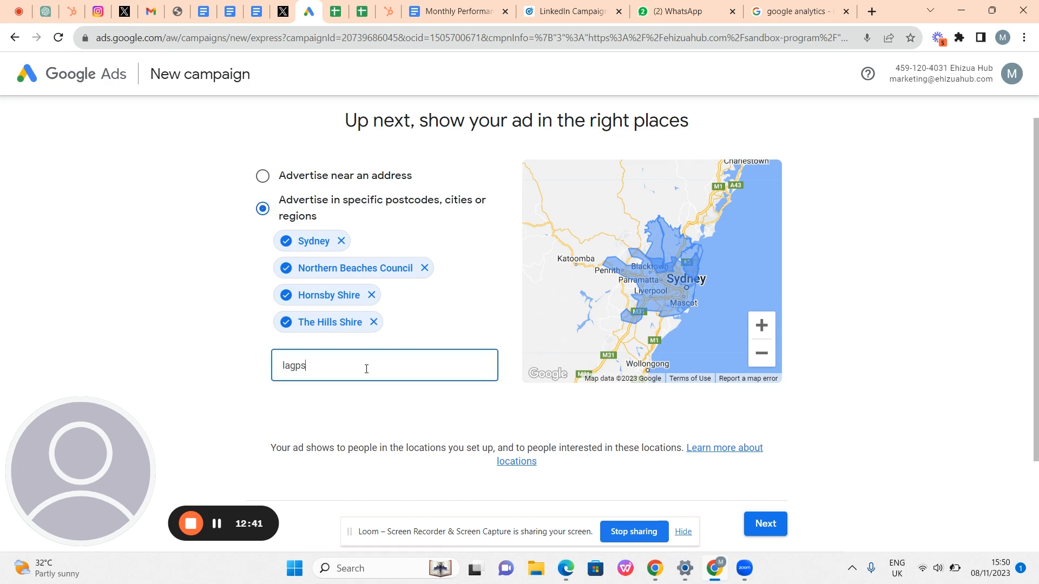
{"action": "key", "text": "BackSpace"}
{"action": "key", "text": "BackSpace"}
{"action": "type", "text": "os"}
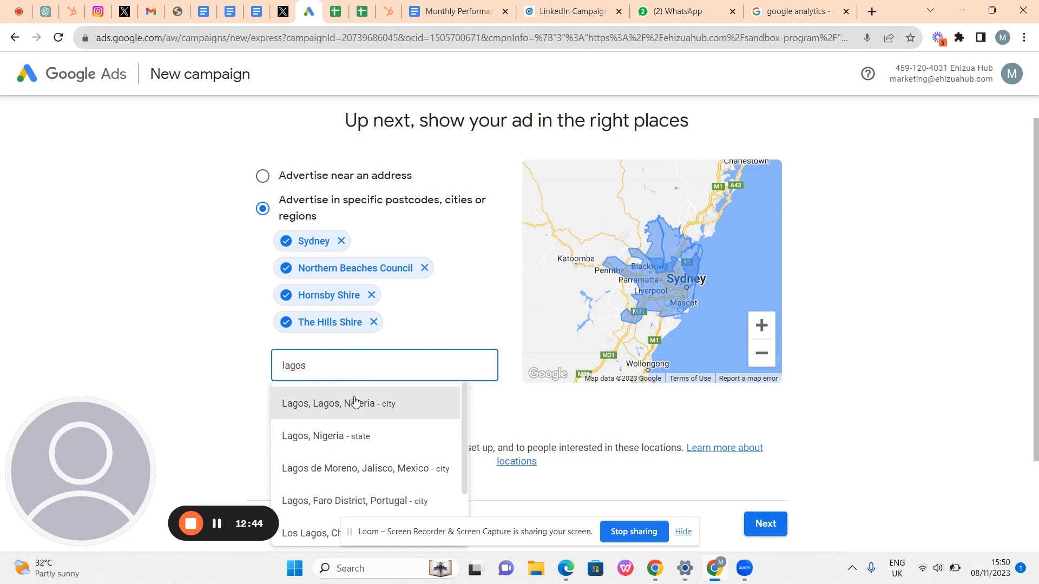
{"action": "left_click", "coordinate": [355, 404]}
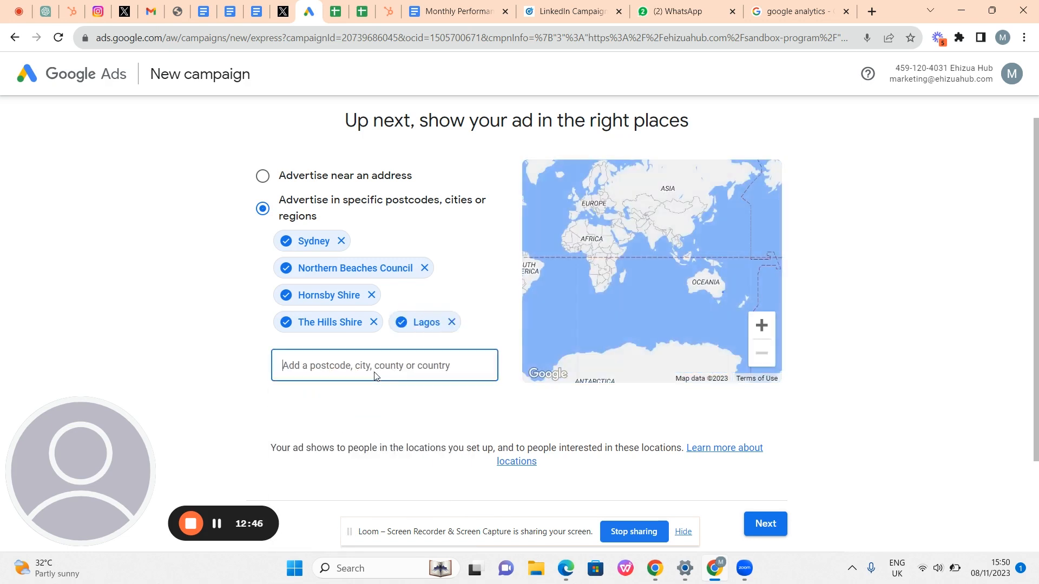
{"action": "type", "text": "lekki"}
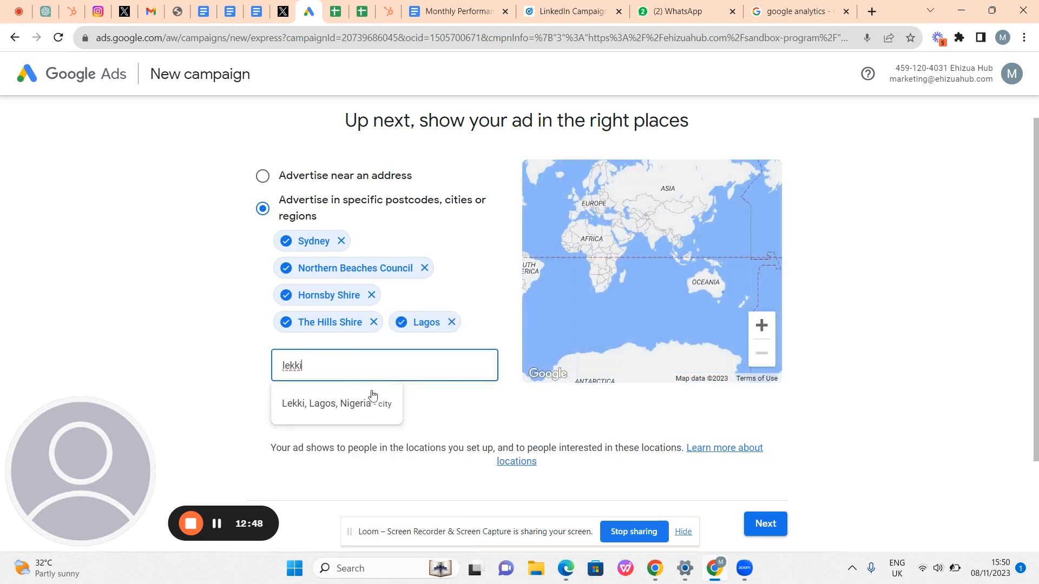
{"action": "left_click", "coordinate": [366, 403]}
{"action": "left_click", "coordinate": [342, 390]}
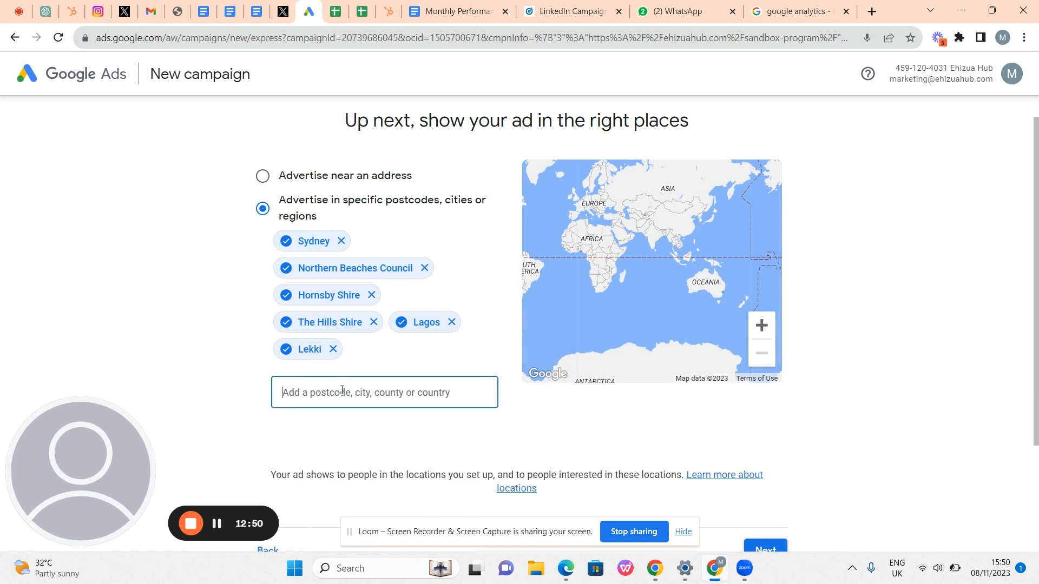
{"action": "type", "text": "benin"}
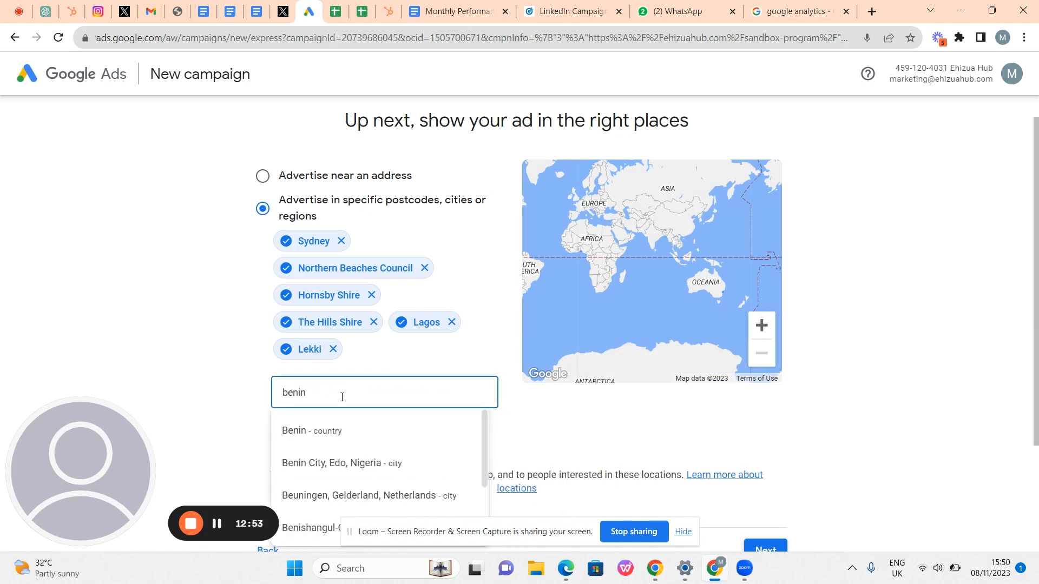
{"action": "left_click", "coordinate": [338, 462]}
- After trying searches for ekpome, igbenedion and okada, add Ikeja, Lagos, Nigeria
{"action": "left_click", "coordinate": [340, 391]}
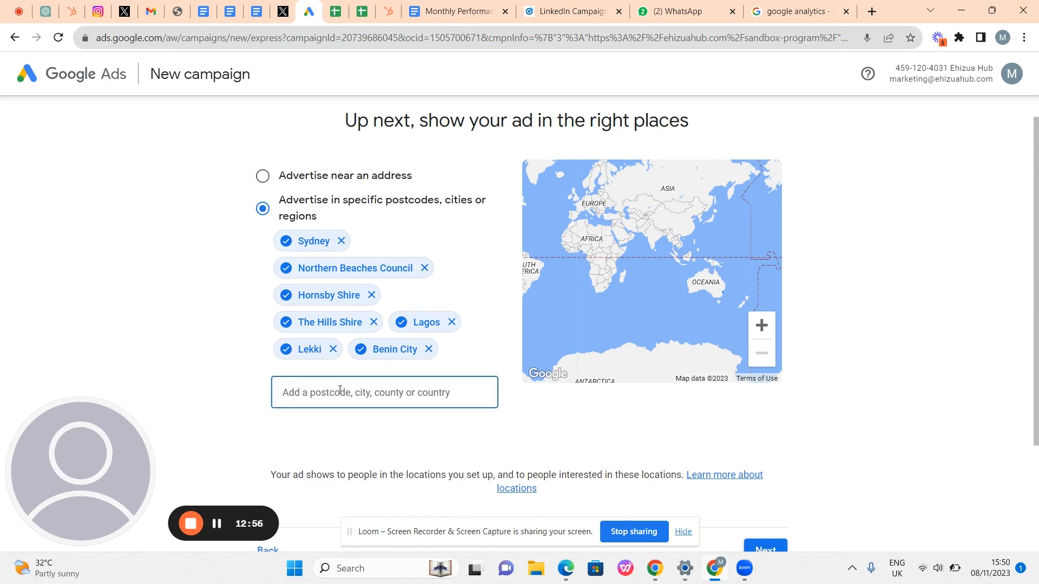
{"action": "type", "text": "e"}
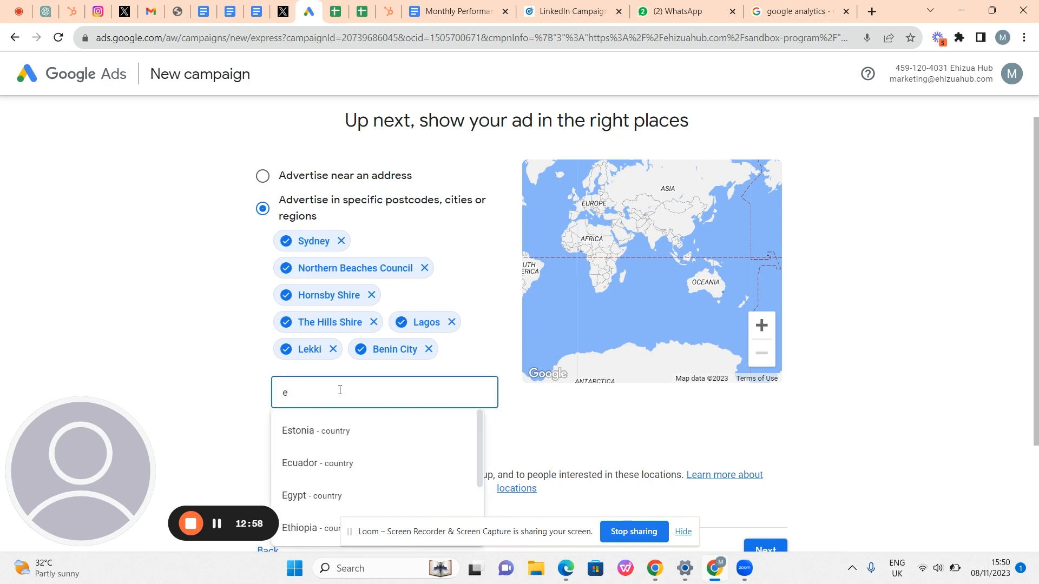
{"action": "type", "text": "kp"}
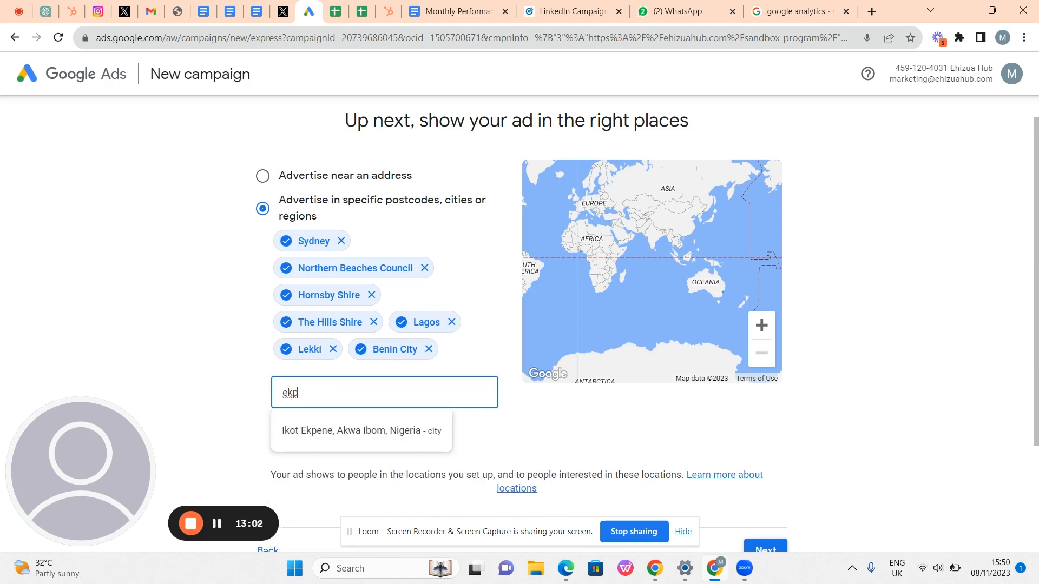
{"action": "type", "text": "ome"}
{"action": "key", "text": "BackSpace"}
{"action": "key", "text": "BackSpace"}
{"action": "key", "text": "BackSpace"}
{"action": "key", "text": "BackSpace"}
{"action": "key", "text": "BackSpace"}
{"action": "key", "text": "BackSpace"}
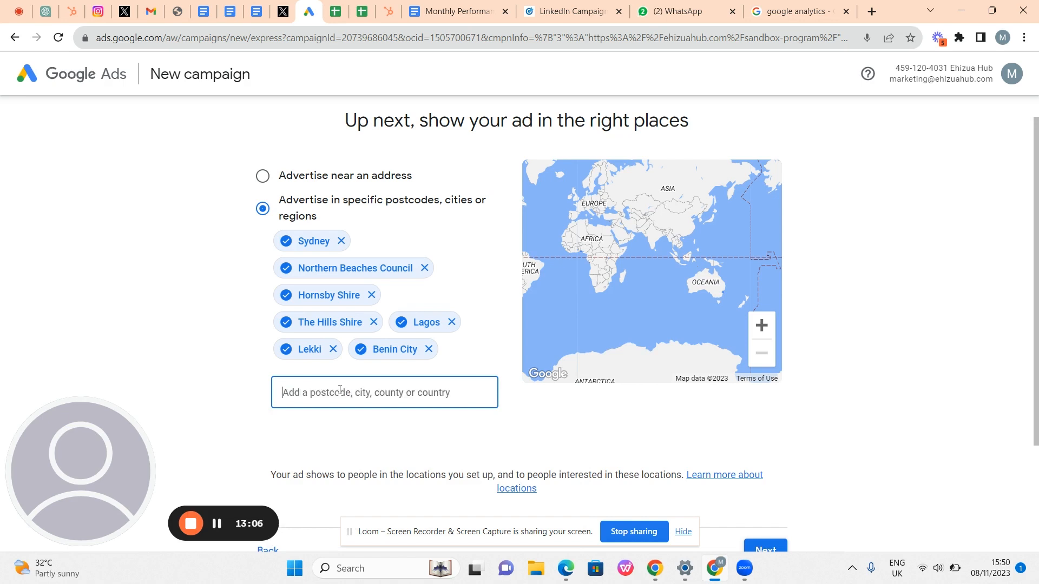
{"action": "type", "text": "igbe"}
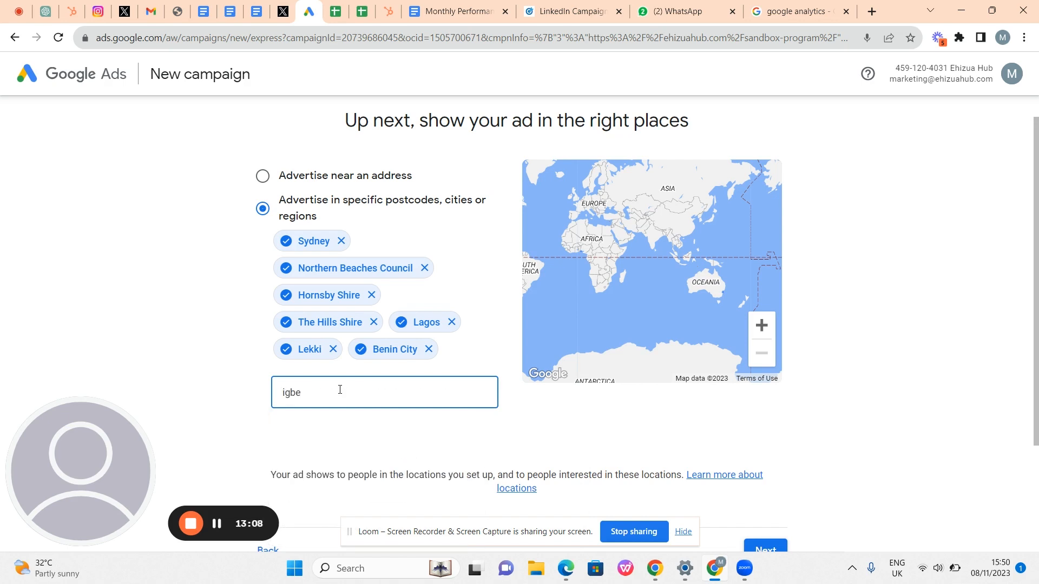
{"action": "type", "text": "nedio"}
{"action": "key", "text": "BackSpace"}
{"action": "type", "text": "on"}
{"action": "key", "text": "BackSpace"}
{"action": "key", "text": "BackSpace"}
{"action": "key", "text": "BackSpace"}
{"action": "key", "text": "BackSpace"}
{"action": "key", "text": "BackSpace"}
{"action": "key", "text": "BackSpace"}
{"action": "key", "text": "BackSpace"}
{"action": "key", "text": "BackSpace"}
{"action": "key", "text": "BackSpace"}
{"action": "key", "text": "BackSpace"}
{"action": "type", "text": "okada"}
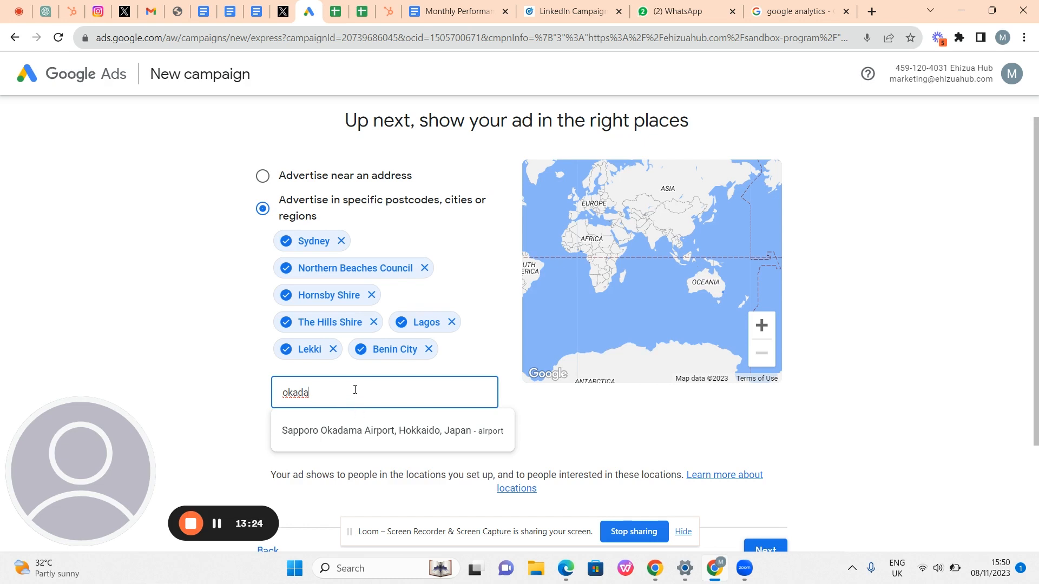
{"action": "type", "text": "eb"}
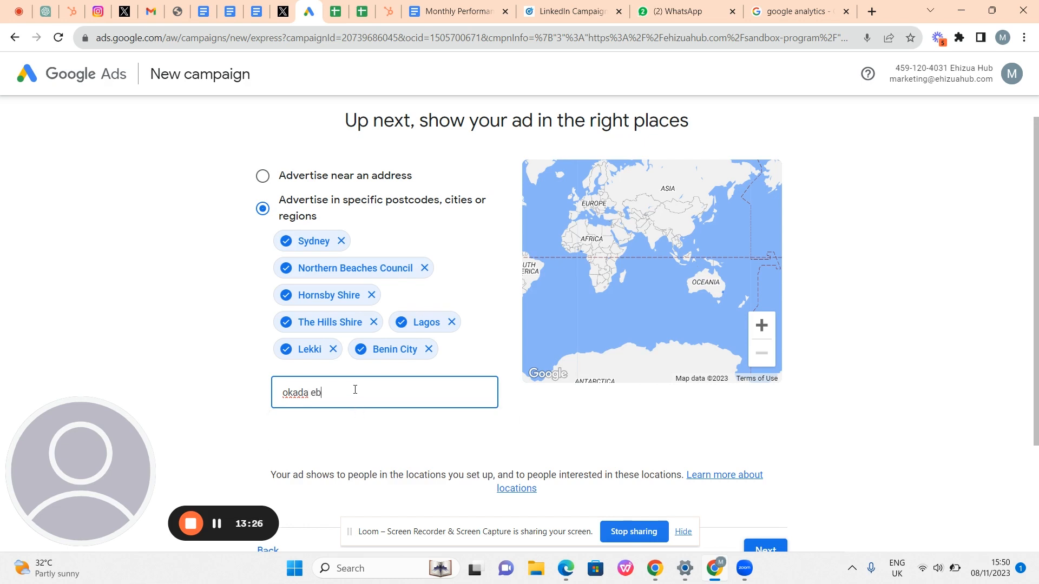
{"action": "key", "text": "BackSpace"}
{"action": "key", "text": "BackSpace"}
{"action": "type", "text": "benin"}
{"action": "key", "text": "BackSpace"}
{"action": "key", "text": "BackSpace"}
{"action": "key", "text": "BackSpace"}
{"action": "key", "text": "BackSpace"}
{"action": "key", "text": "BackSpace"}
{"action": "key", "text": "BackSpace"}
{"action": "key", "text": "BackSpace"}
{"action": "key", "text": "BackSpace"}
{"action": "key", "text": "BackSpace"}
{"action": "type", "text": "benin"}
{"action": "scroll", "coordinate": [355, 392], "scroll_direction": "down", "scroll_amount": 2}
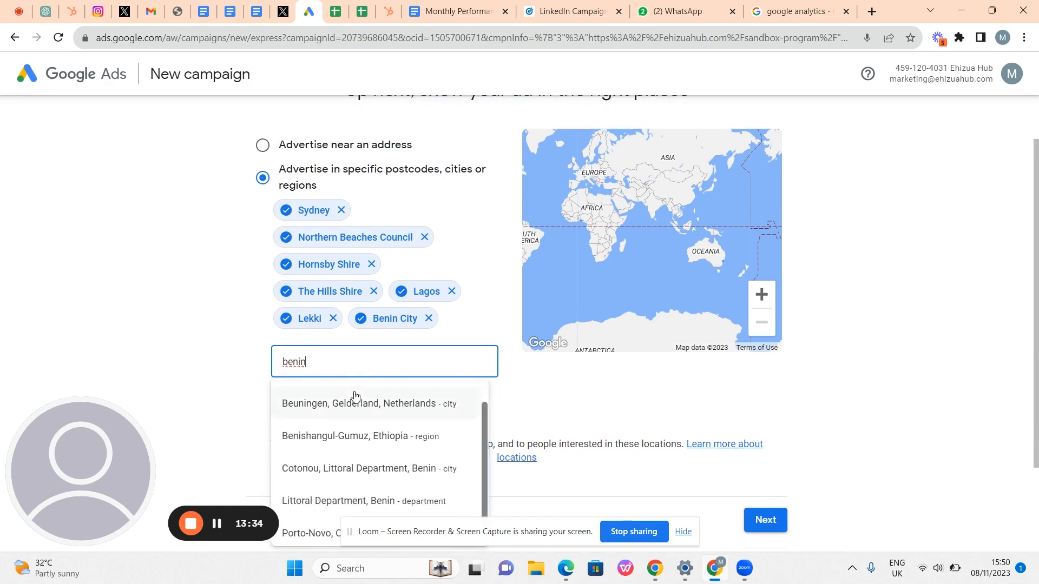
{"action": "key", "text": "BackSpace"}
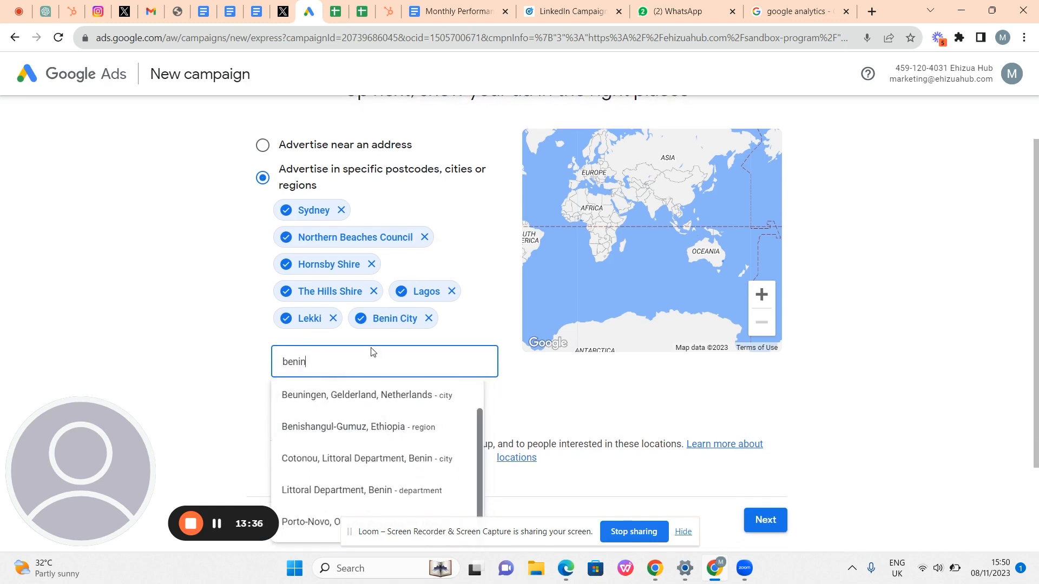
{"action": "key", "text": "BackSpace"}
{"action": "key", "text": "BackSpace"}
{"action": "key", "text": "BackSpace"}
{"action": "key", "text": "BackSpace"}
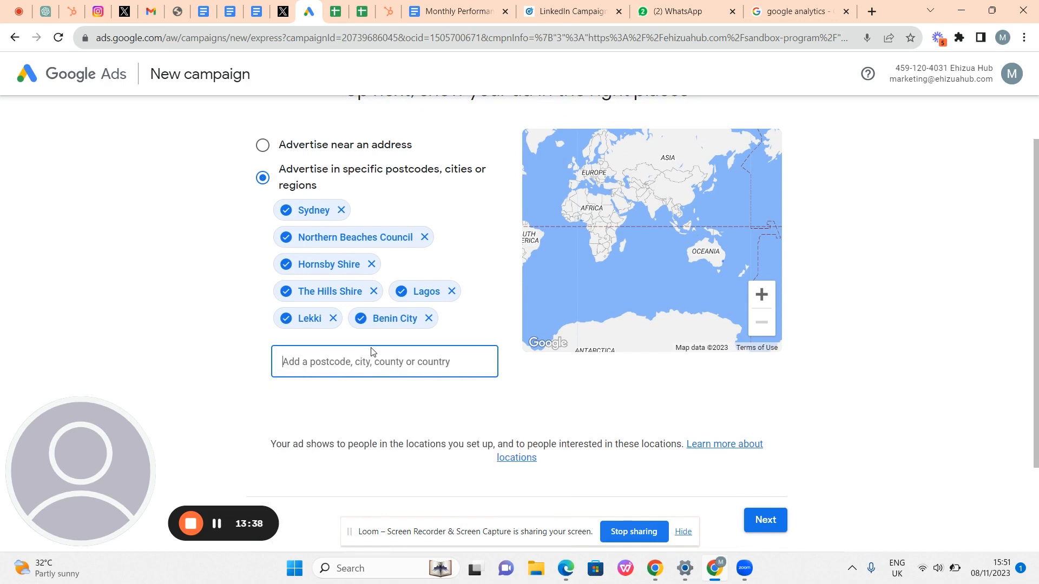
{"action": "type", "text": "ikeja"}
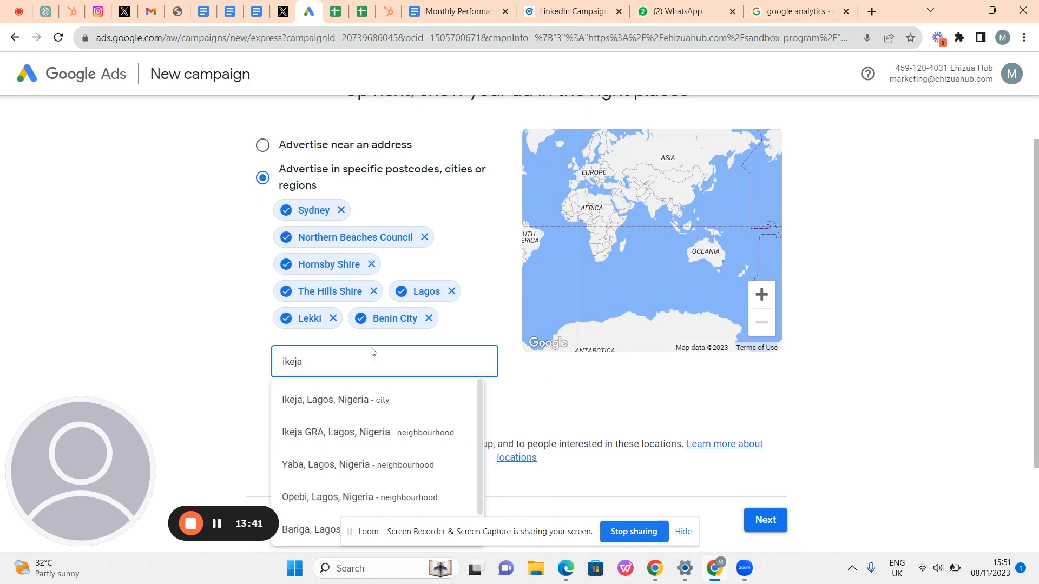
{"action": "left_click", "coordinate": [355, 401]}
{"action": "left_click", "coordinate": [336, 401]}
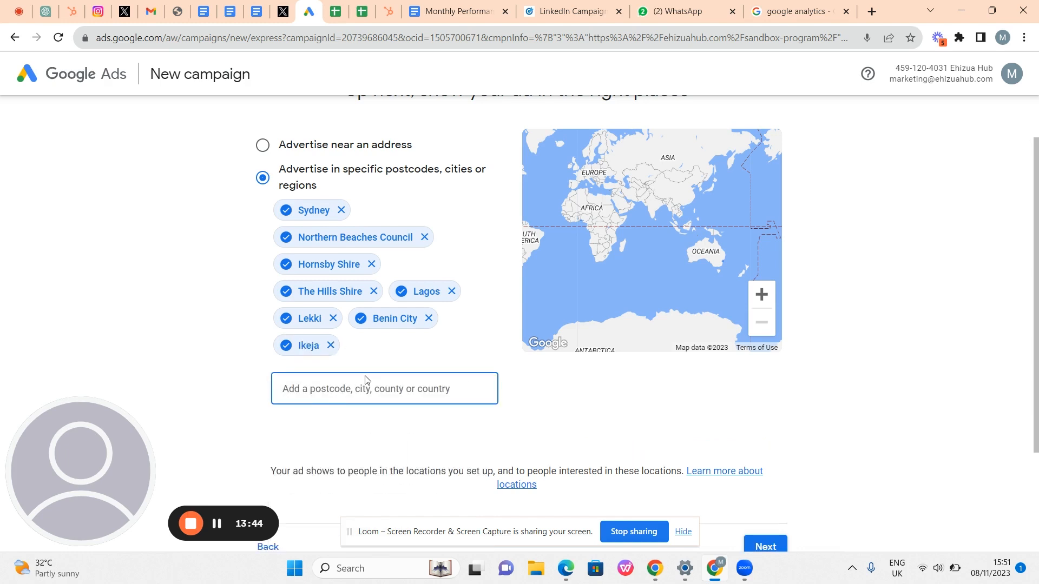
- Remove Sydney, Northern Beaches Council, Hornsby Shire and The Hills Shire from the locations
{"action": "left_click", "coordinate": [342, 209]}
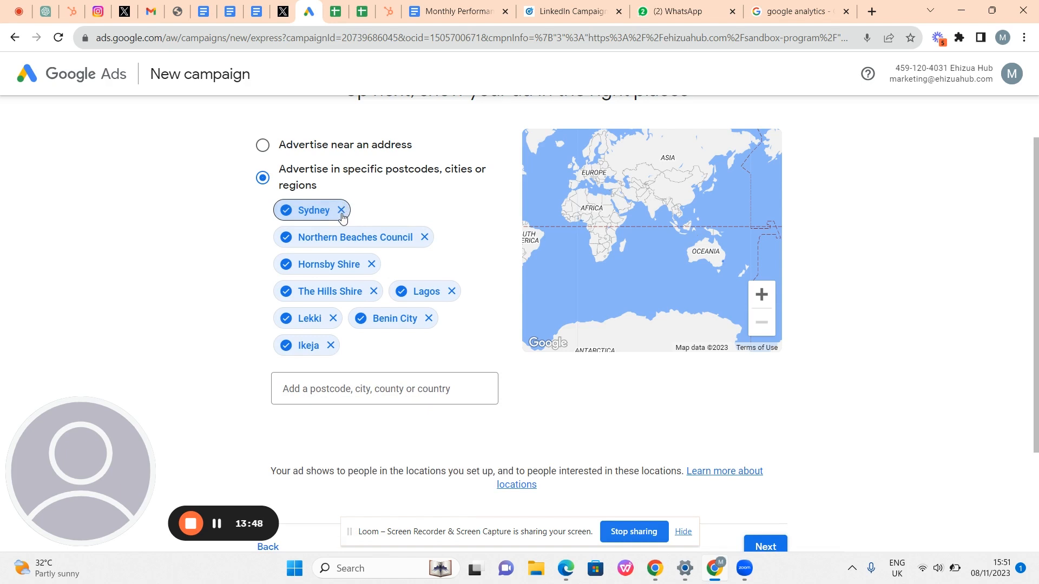
{"action": "left_click", "coordinate": [342, 209]}
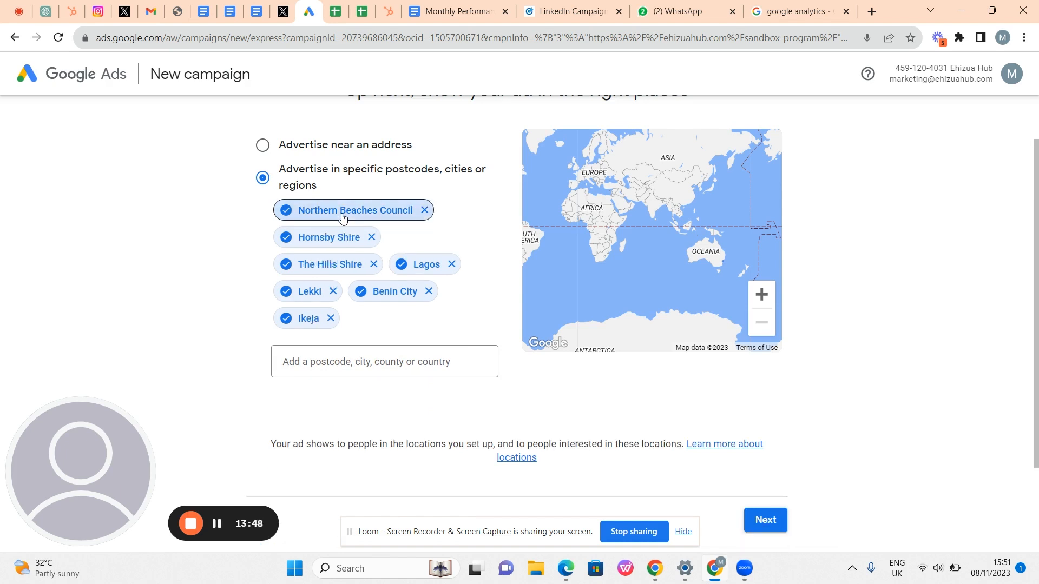
{"action": "left_click", "coordinate": [425, 210]}
{"action": "left_click", "coordinate": [372, 211]}
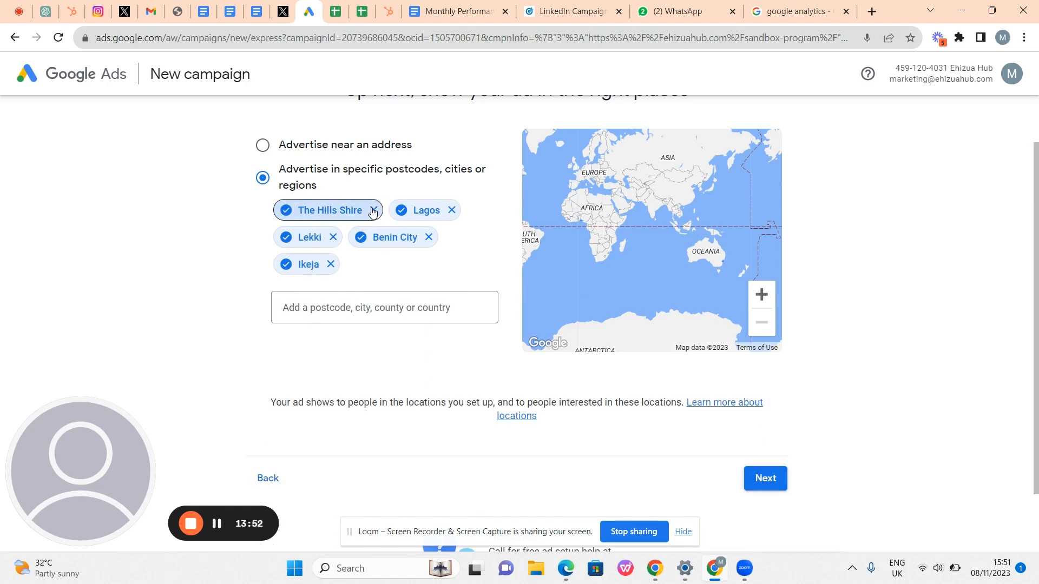
{"action": "left_click", "coordinate": [373, 210]}
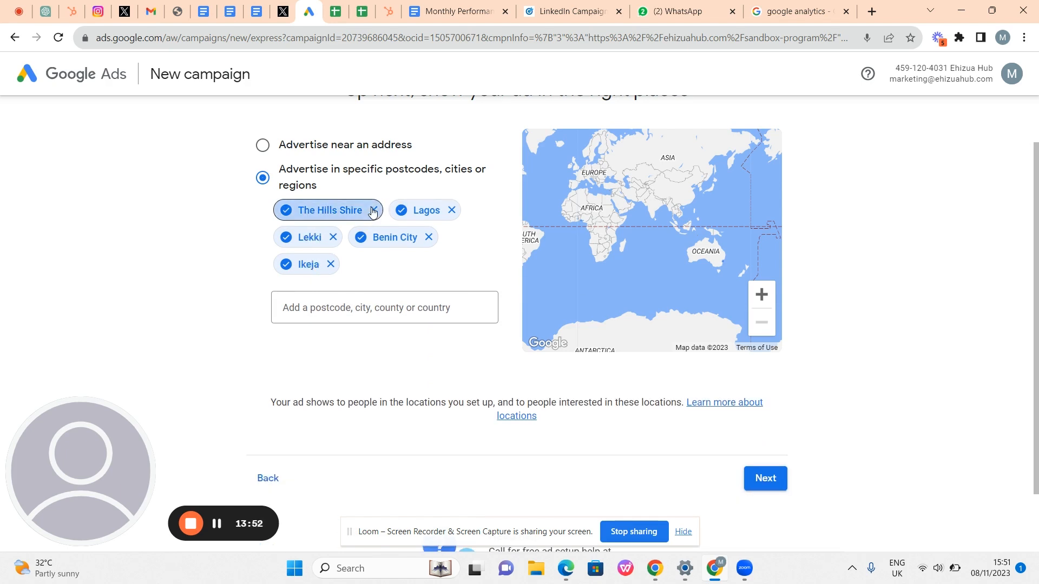
- Add Ikoyi, Lagos, Nigeria as a location and continue to the budget step
{"action": "left_click", "coordinate": [342, 291]}
{"action": "type", "text": "Ikoyi"}
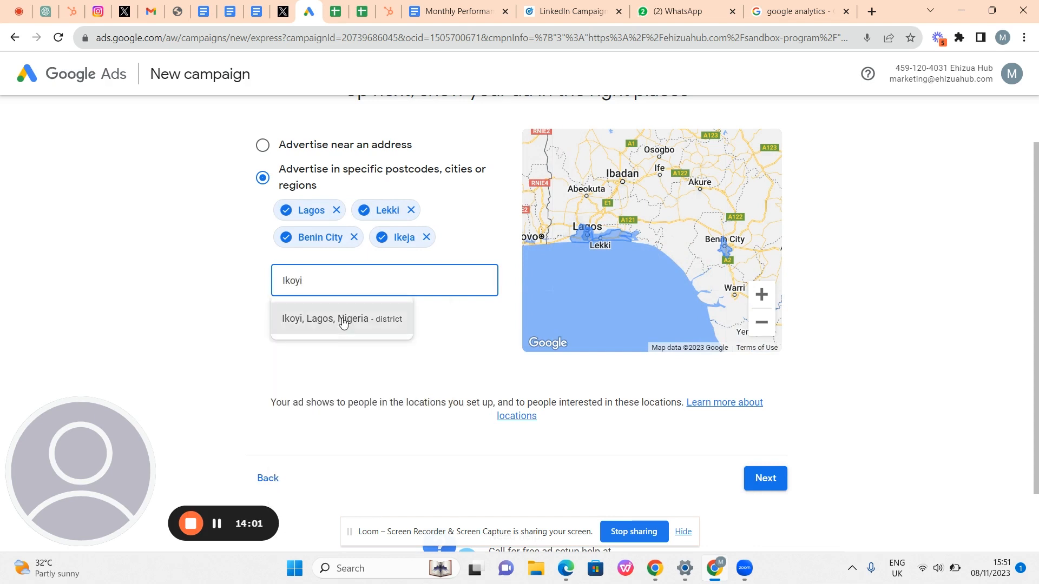
{"action": "left_click", "coordinate": [343, 320]}
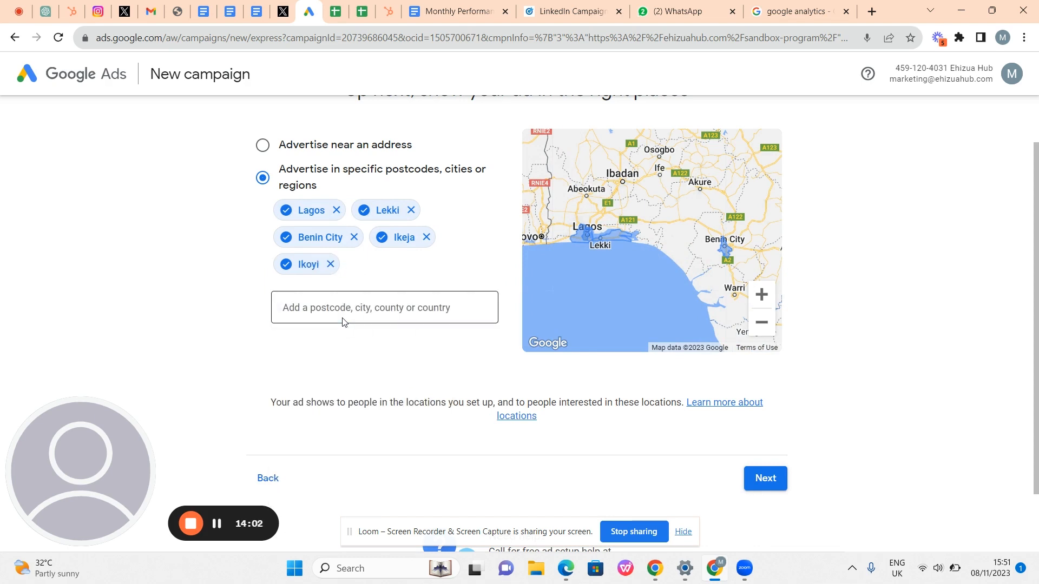
{"action": "scroll", "coordinate": [440, 294], "scroll_direction": "up", "scroll_amount": 1}
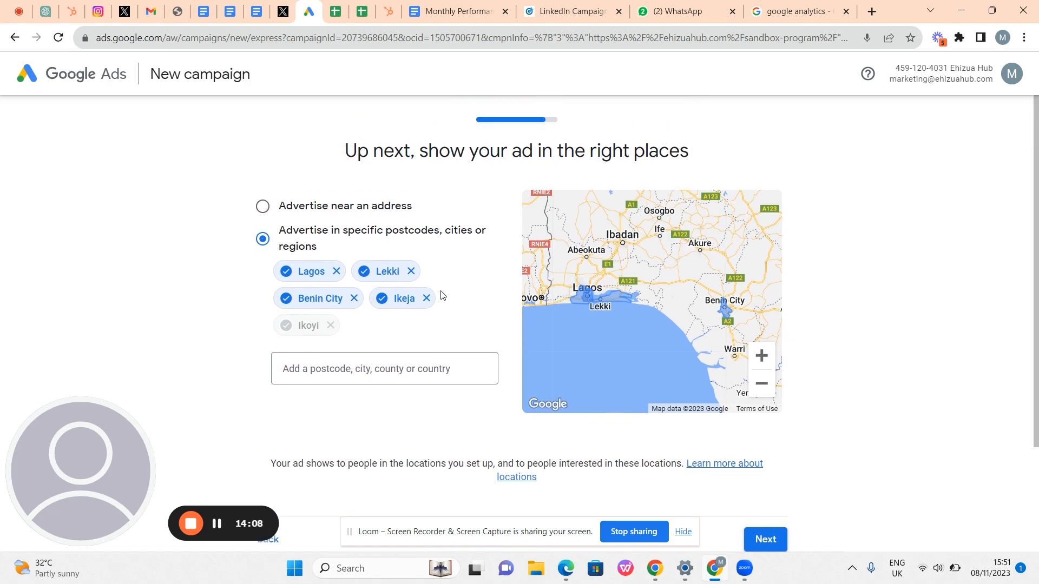
{"action": "scroll", "coordinate": [441, 291], "scroll_direction": "down", "scroll_amount": 1}
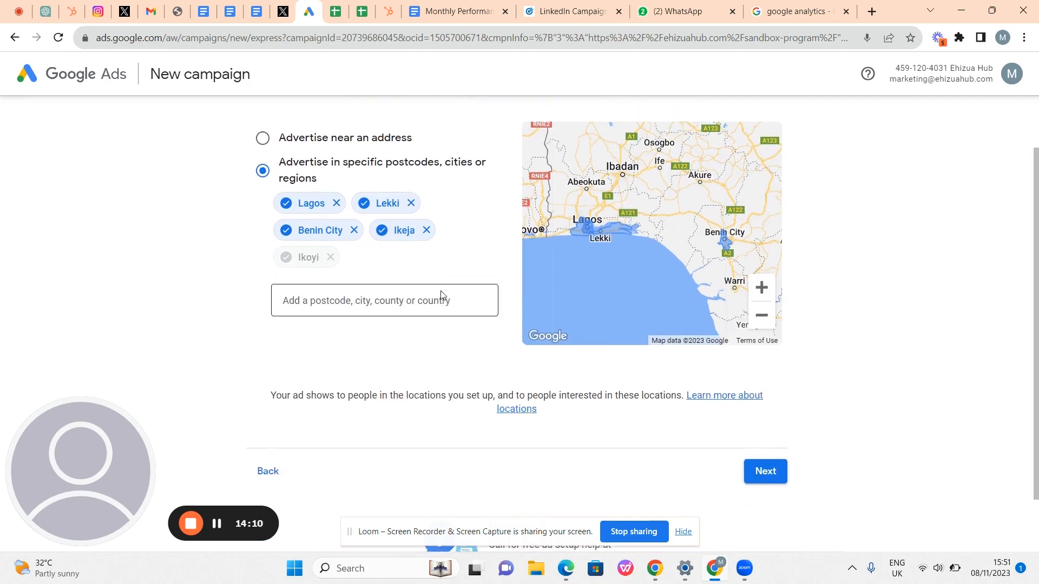
{"action": "scroll", "coordinate": [440, 293], "scroll_direction": "up", "scroll_amount": 1}
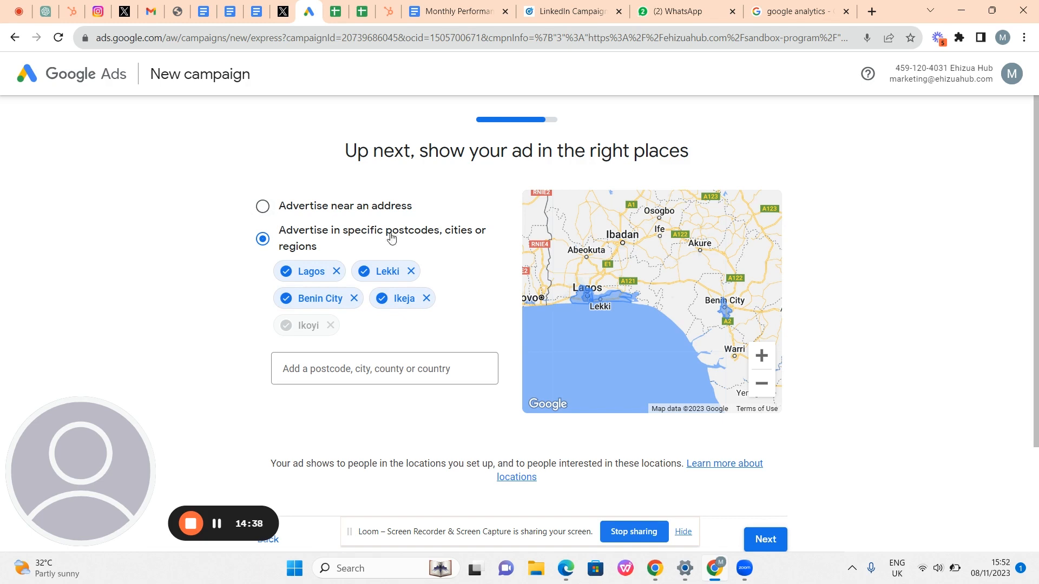
{"action": "scroll", "coordinate": [422, 255], "scroll_direction": "down", "scroll_amount": 1}
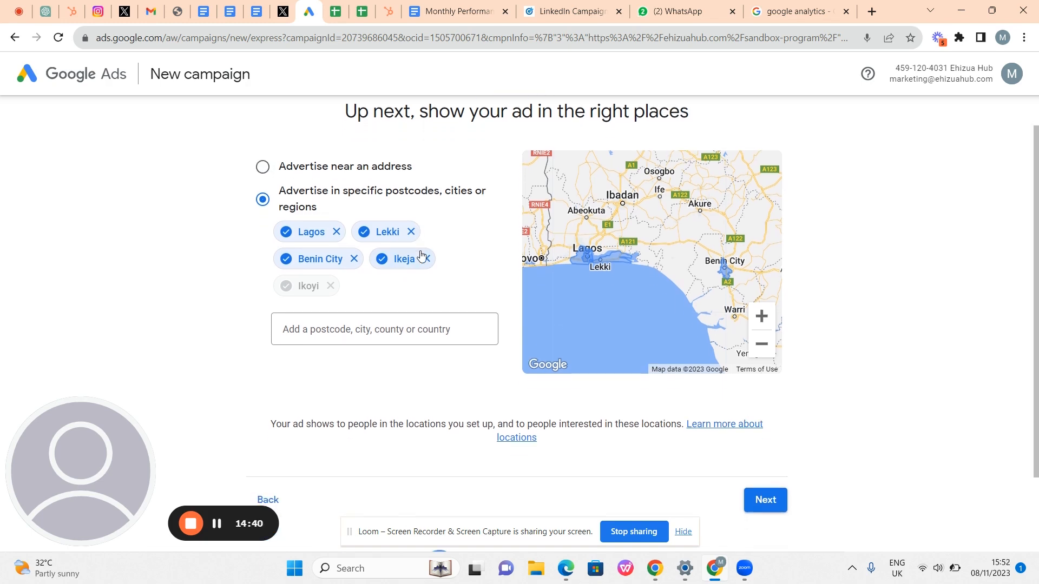
{"action": "scroll", "coordinate": [557, 254], "scroll_direction": "down", "scroll_amount": 2}
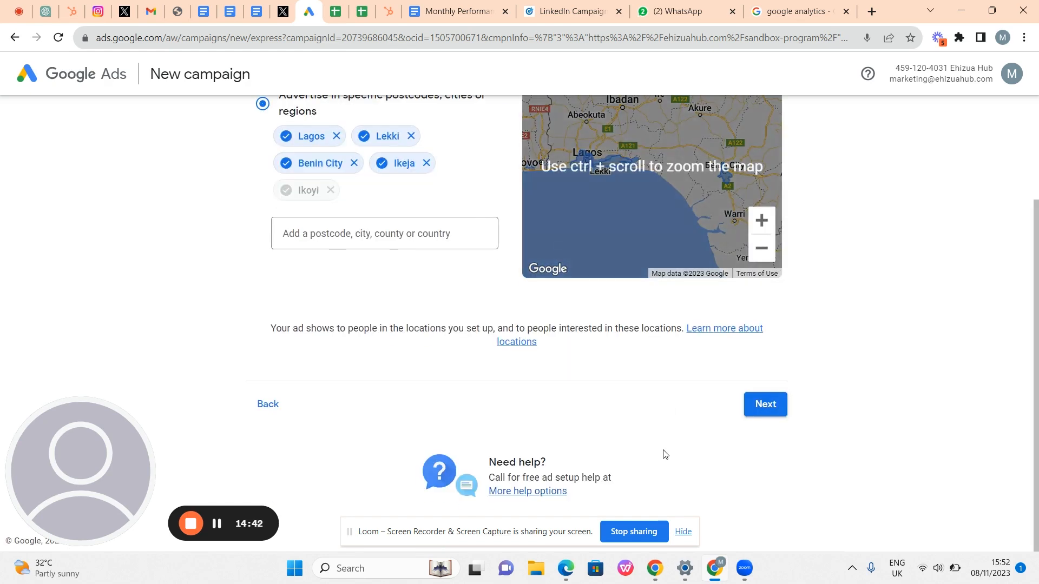
{"action": "left_click", "coordinate": [768, 404]}
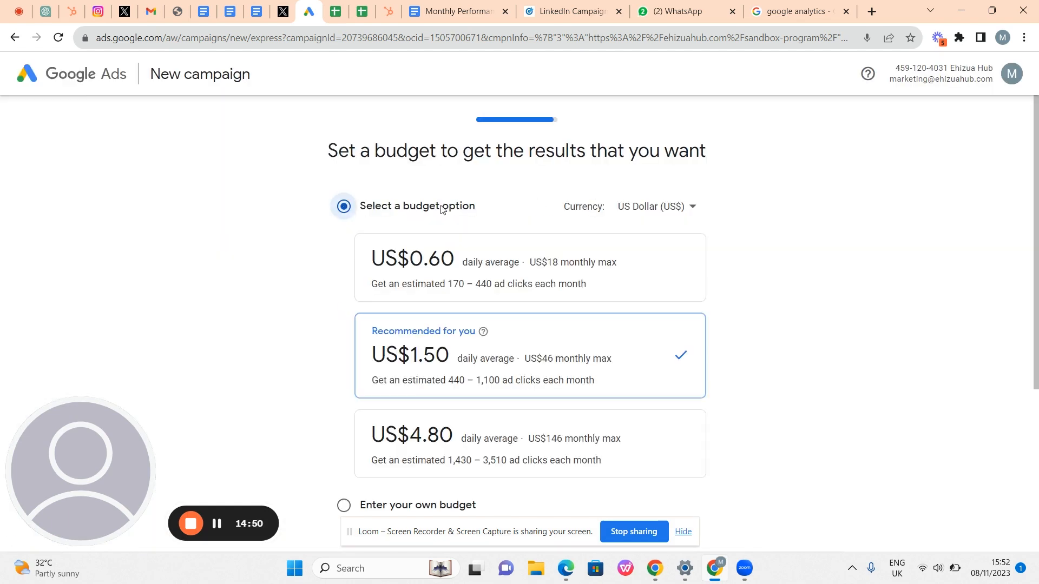
{"action": "scroll", "coordinate": [475, 245], "scroll_direction": "down", "scroll_amount": 4}
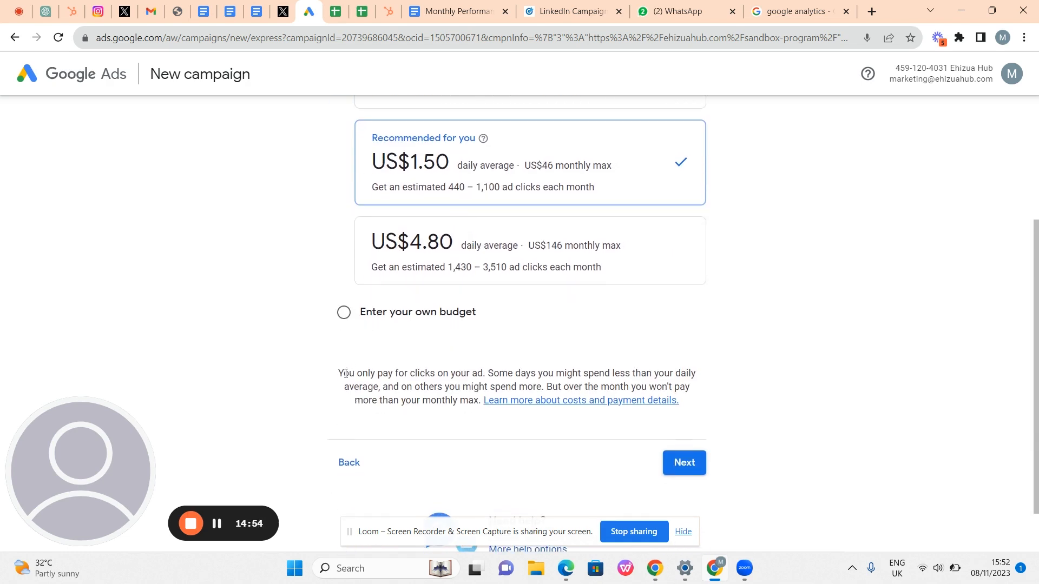
{"action": "left_click_drag", "start_coordinate": [345, 373], "coordinate": [484, 410]}
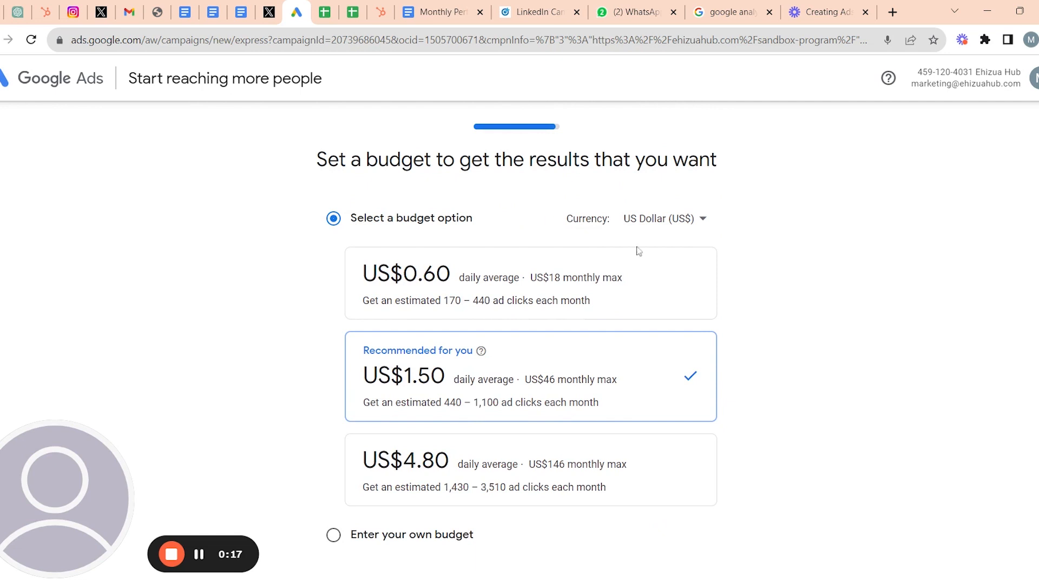
- Choose Nigerian Naira (NGN) from the budget Currency dropdown
{"action": "left_click", "coordinate": [676, 232]}
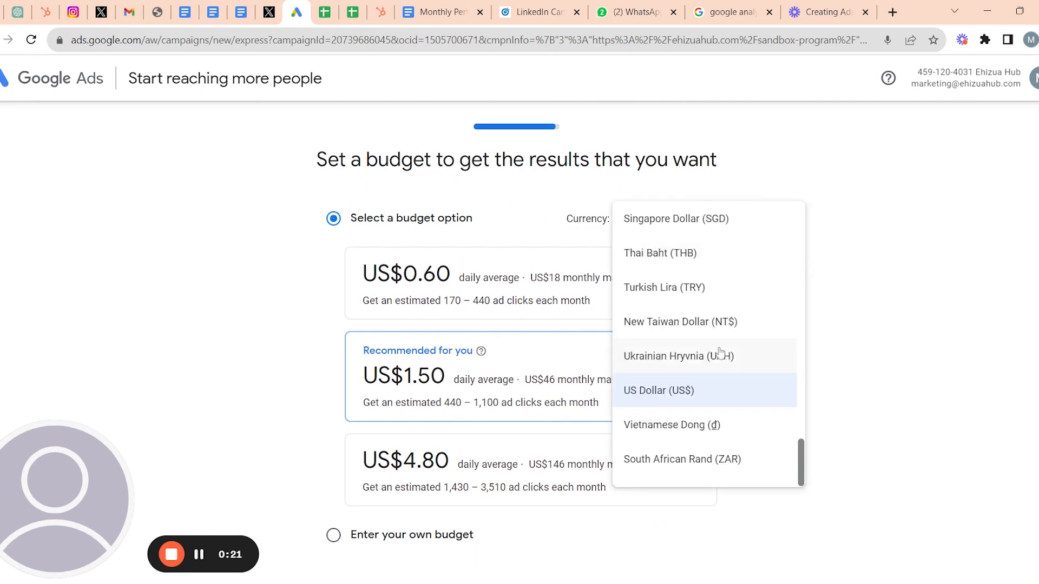
{"action": "scroll", "coordinate": [720, 353], "scroll_direction": "up", "scroll_amount": 12}
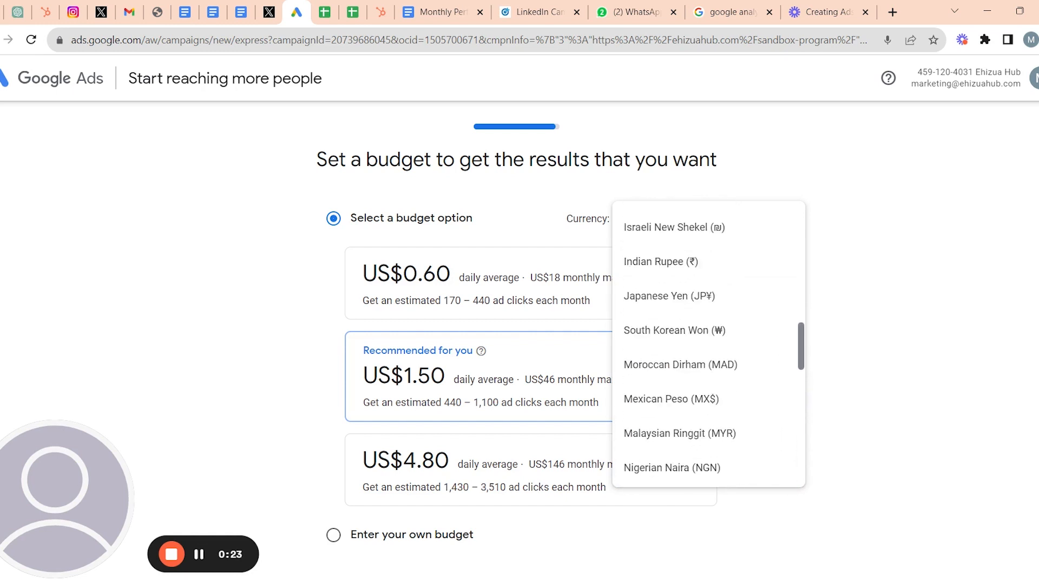
{"action": "scroll", "coordinate": [704, 330], "scroll_direction": "down", "scroll_amount": 5}
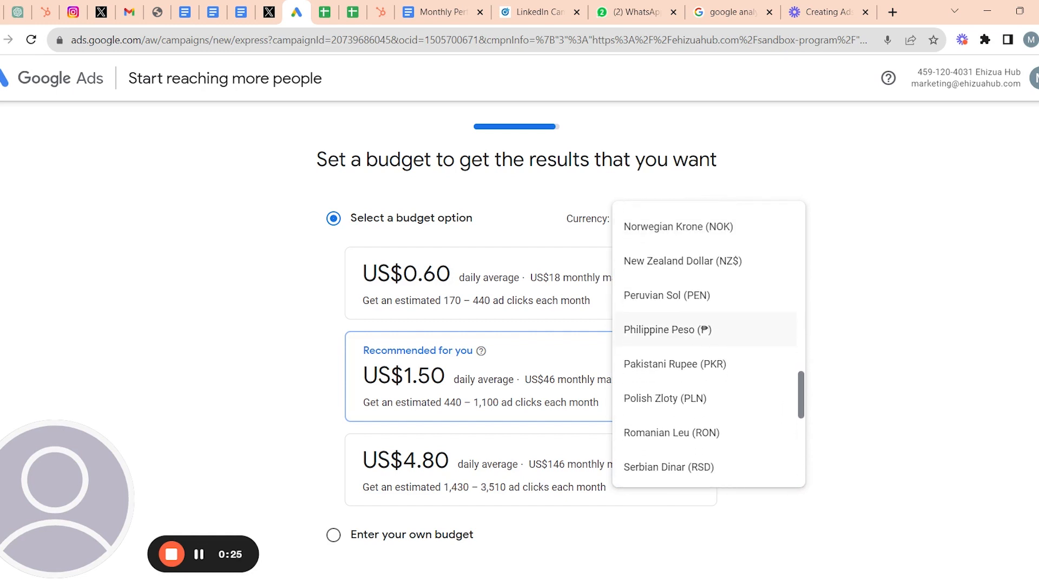
{"action": "scroll", "coordinate": [703, 346], "scroll_direction": "down", "scroll_amount": 4}
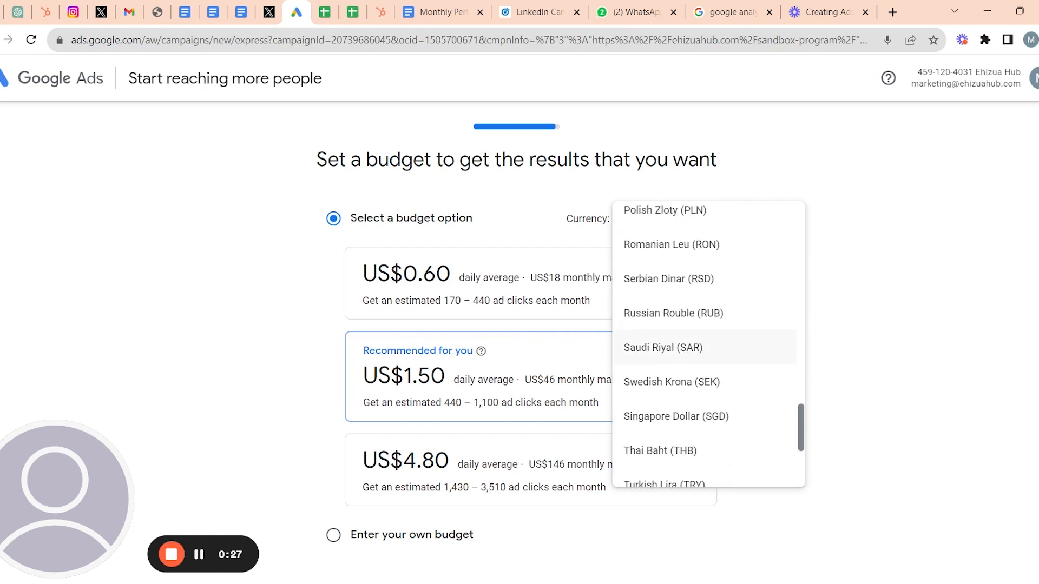
{"action": "scroll", "coordinate": [703, 351], "scroll_direction": "down", "scroll_amount": 4}
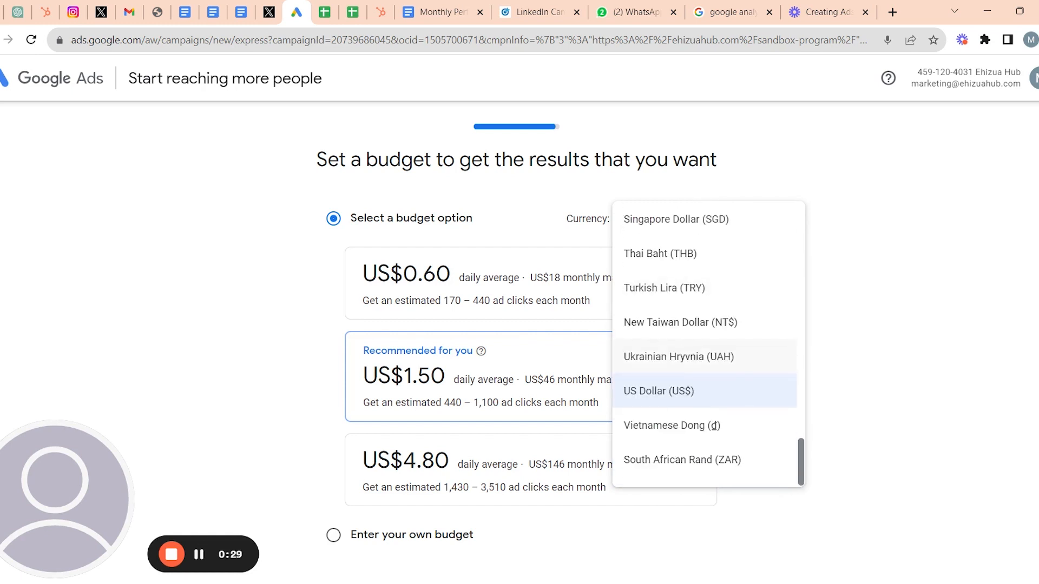
{"action": "left_click", "coordinate": [697, 410]}
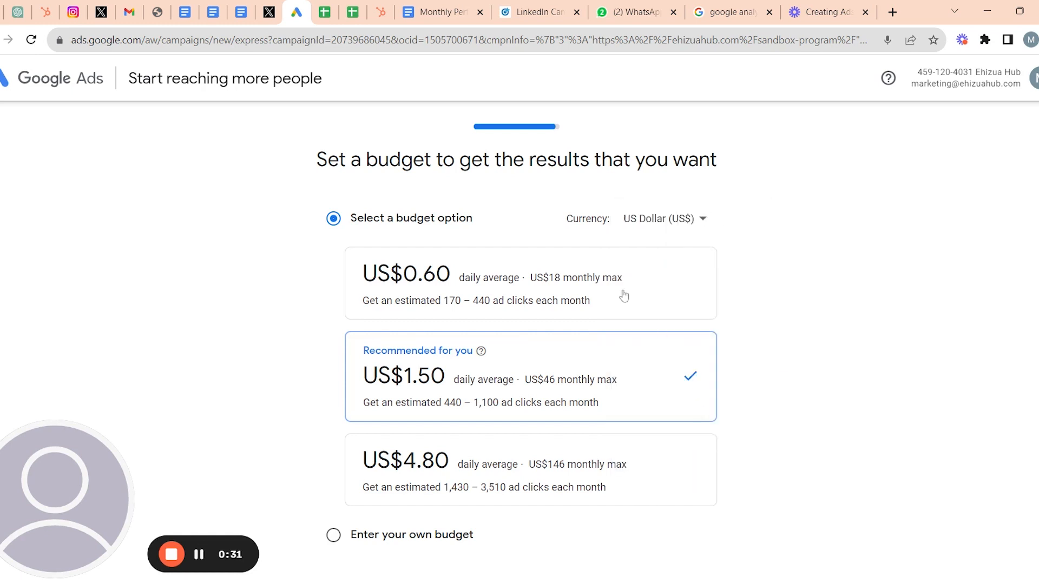
{"action": "left_click", "coordinate": [668, 219]}
{"action": "scroll", "coordinate": [684, 270], "scroll_direction": "up", "scroll_amount": 10}
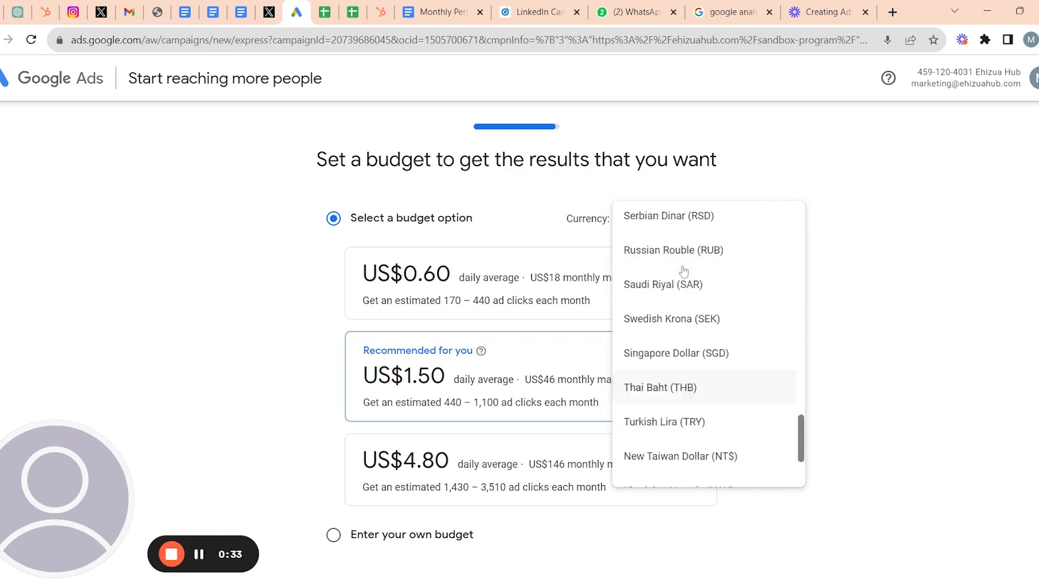
{"action": "scroll", "coordinate": [683, 270], "scroll_direction": "up", "scroll_amount": 5}
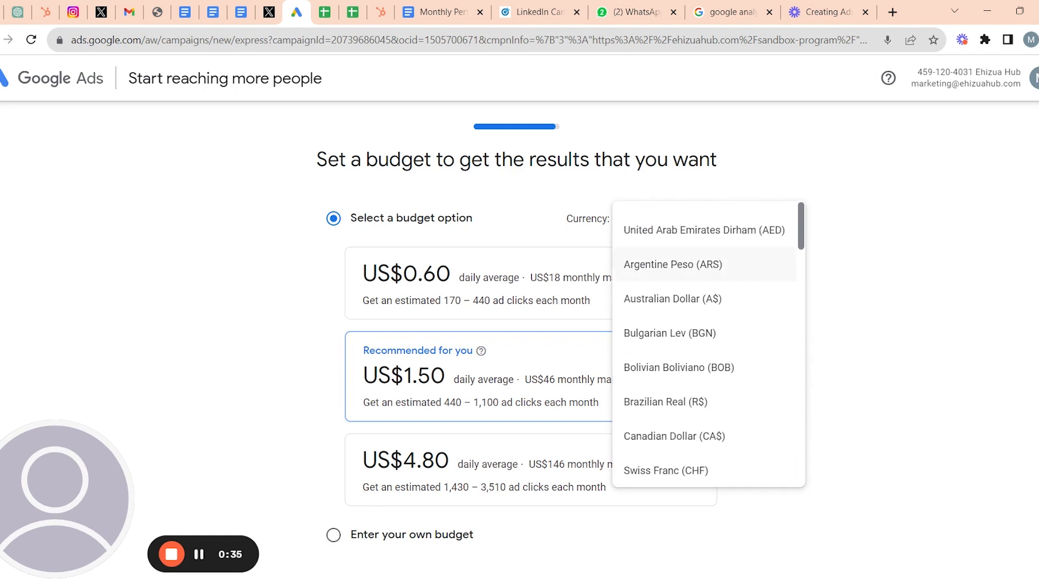
{"action": "scroll", "coordinate": [684, 270], "scroll_direction": "down", "scroll_amount": 9}
{"action": "scroll", "coordinate": [683, 271], "scroll_direction": "down", "scroll_amount": 10}
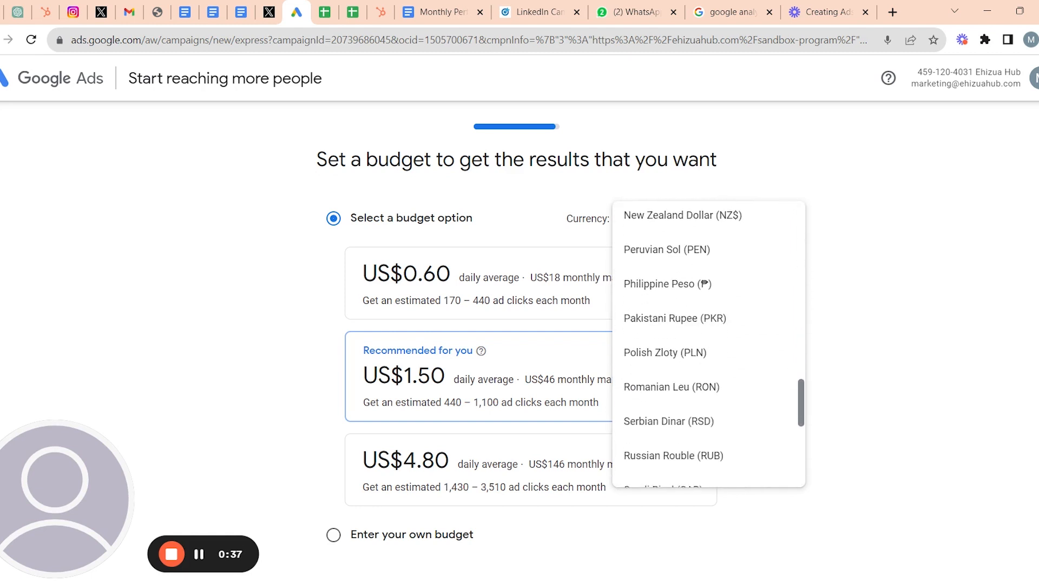
{"action": "scroll", "coordinate": [684, 270], "scroll_direction": "up", "scroll_amount": 5}
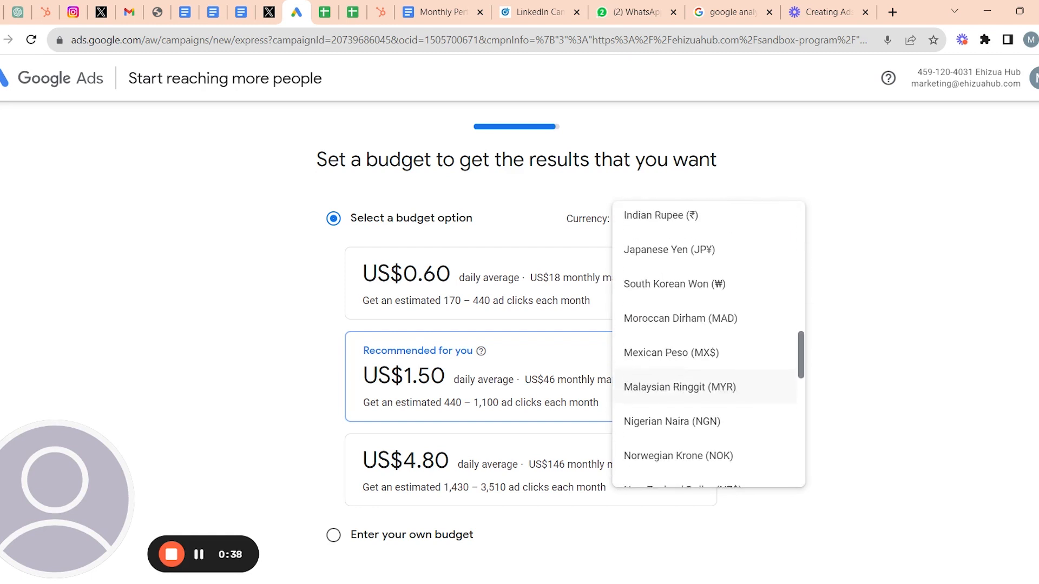
{"action": "left_click", "coordinate": [683, 433]}
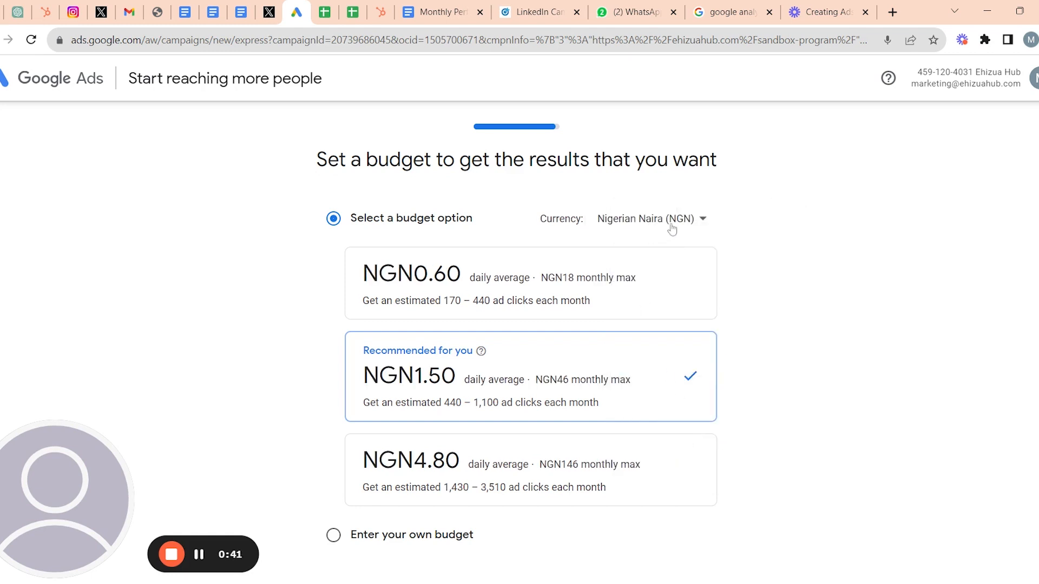
{"action": "scroll", "coordinate": [545, 290], "scroll_direction": "down", "scroll_amount": 3}
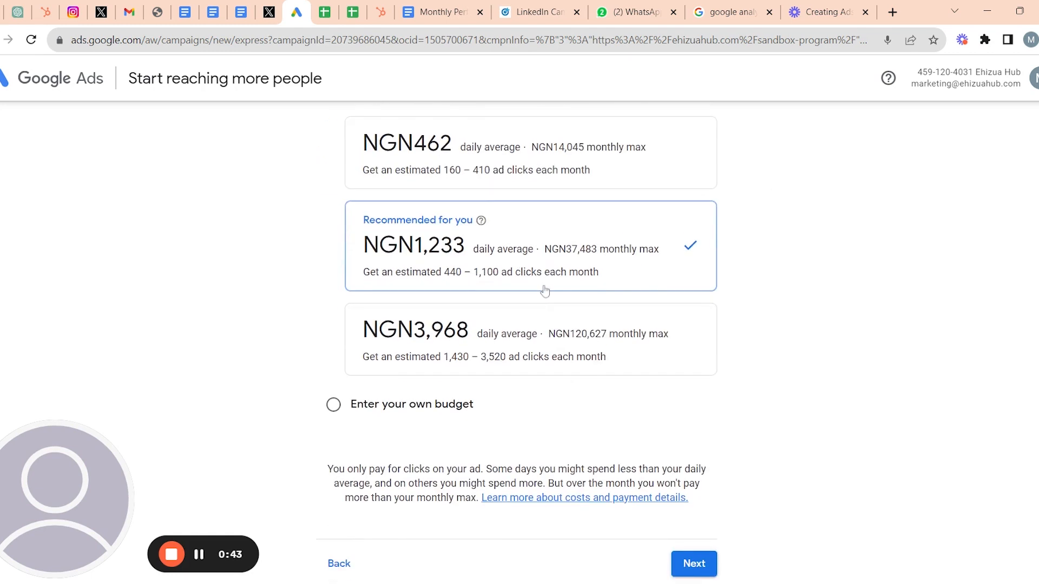
{"action": "scroll", "coordinate": [545, 291], "scroll_direction": "up", "scroll_amount": 2}
{"action": "scroll", "coordinate": [544, 289], "scroll_direction": "up", "scroll_amount": 1}
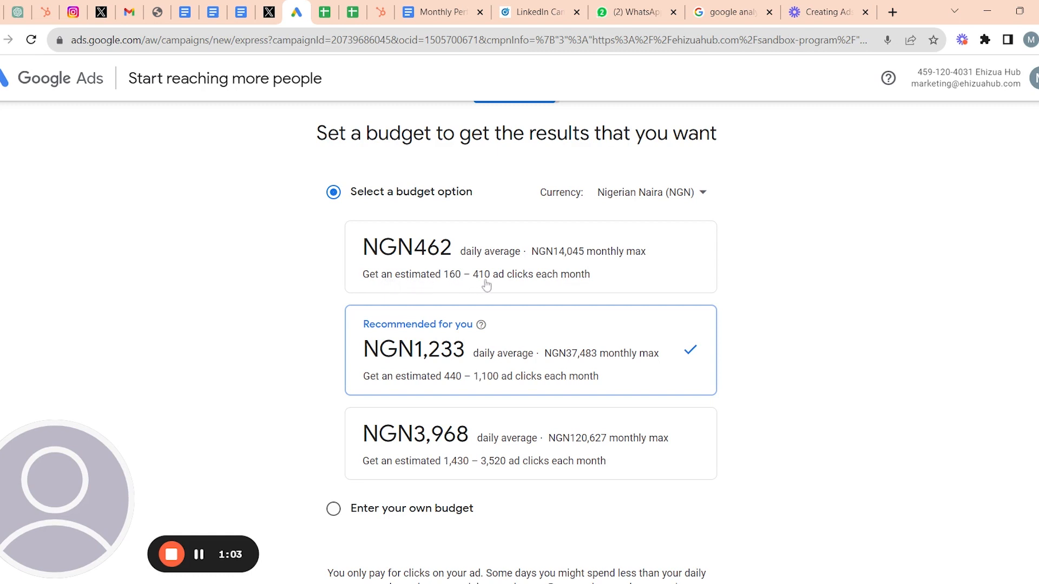
{"action": "scroll", "coordinate": [624, 290], "scroll_direction": "down", "scroll_amount": 1}
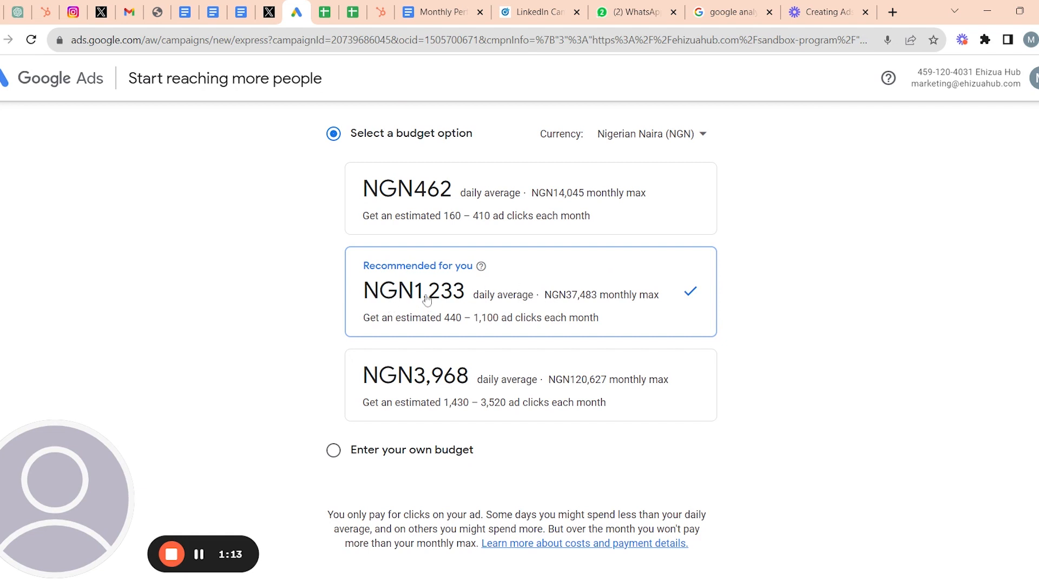
{"action": "scroll", "coordinate": [426, 299], "scroll_direction": "down", "scroll_amount": 1}
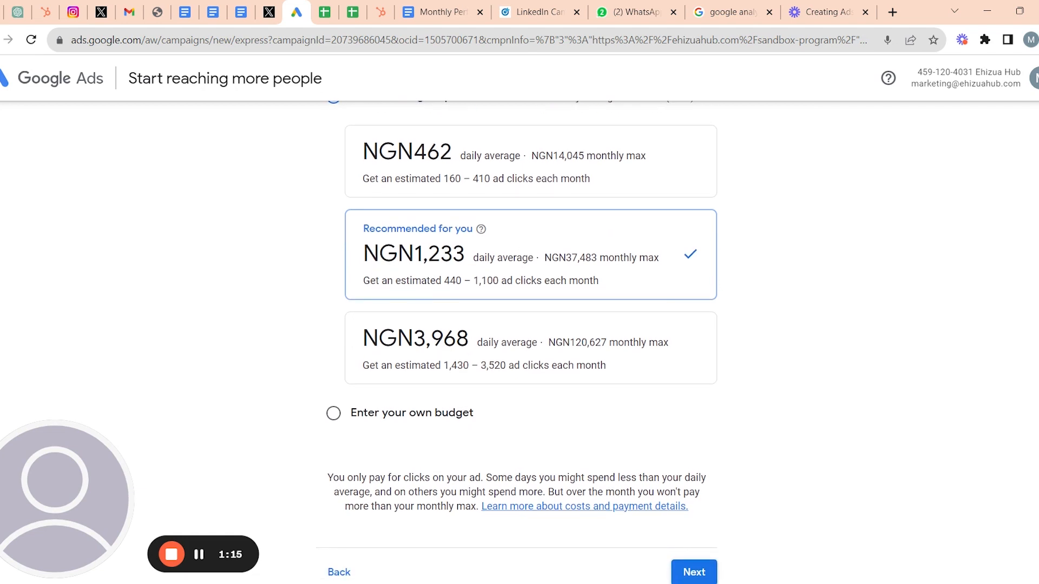
{"action": "scroll", "coordinate": [489, 267], "scroll_direction": "down", "scroll_amount": 1}
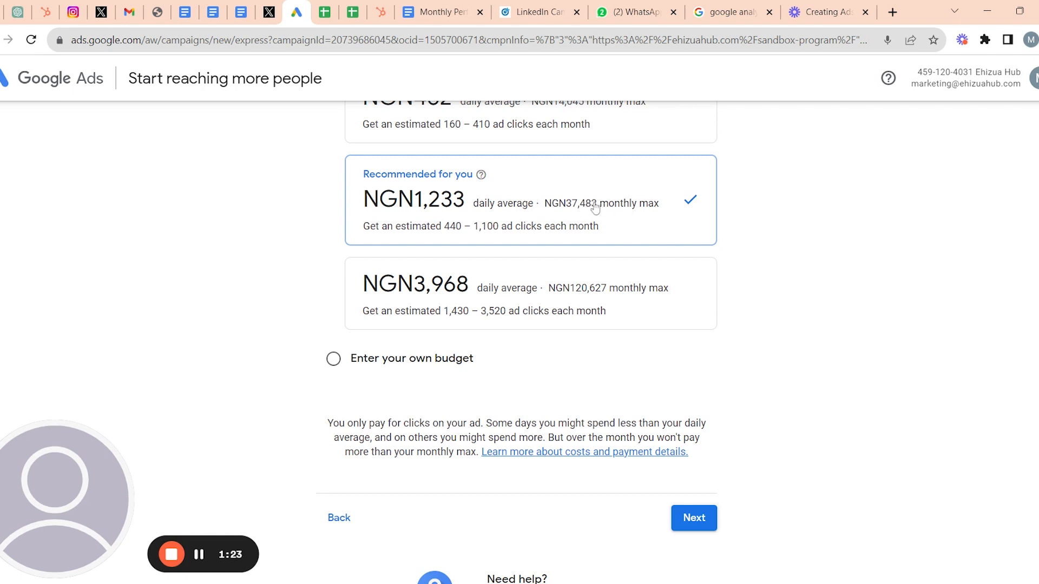
{"action": "scroll", "coordinate": [643, 208], "scroll_direction": "down", "scroll_amount": 1}
{"action": "scroll", "coordinate": [646, 207], "scroll_direction": "up", "scroll_amount": 1}
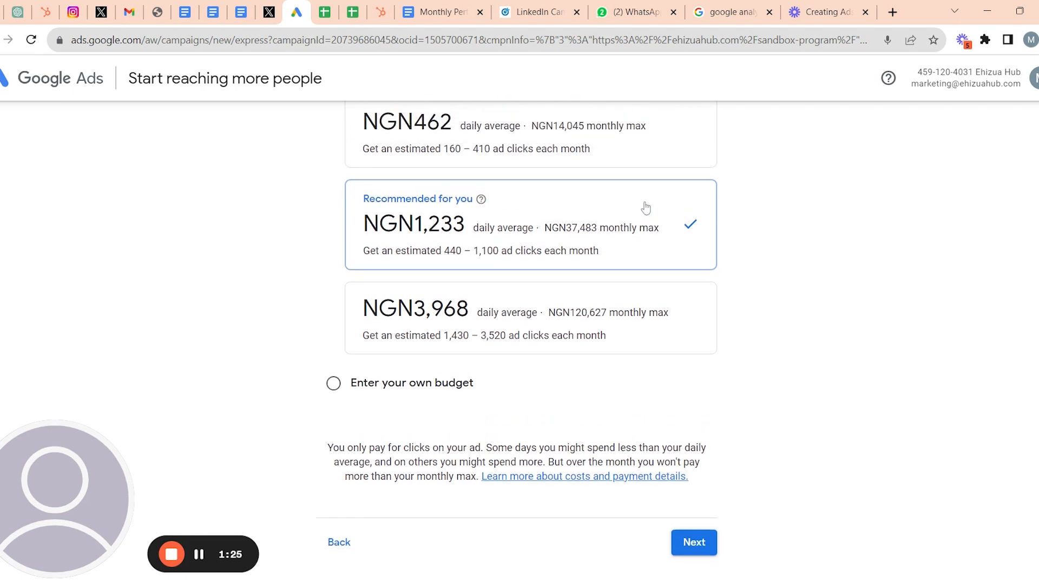
{"action": "scroll", "coordinate": [645, 208], "scroll_direction": "up", "scroll_amount": 1}
{"action": "scroll", "coordinate": [417, 195], "scroll_direction": "down", "scroll_amount": 2}
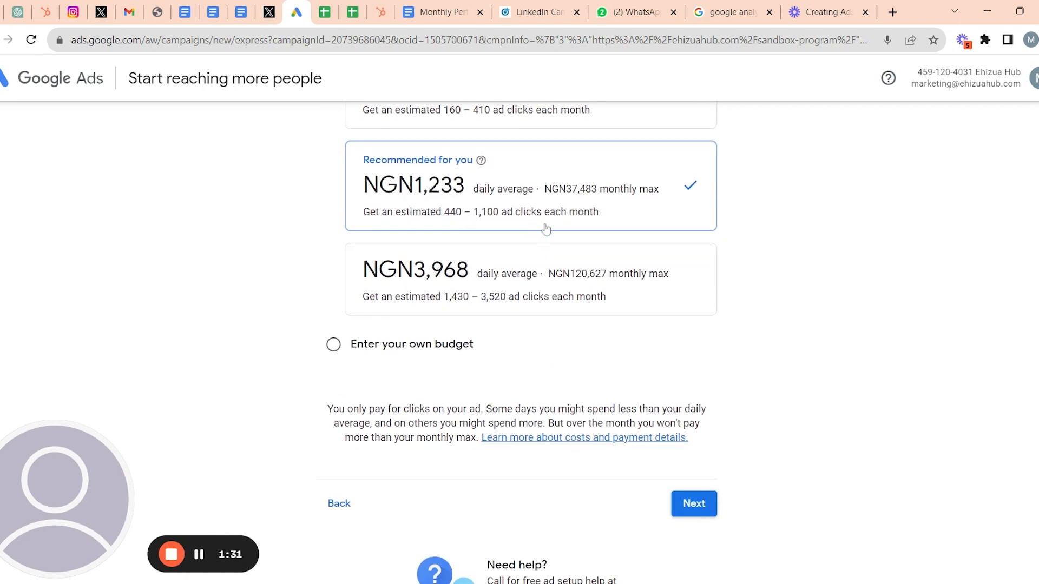
{"action": "scroll", "coordinate": [583, 229], "scroll_direction": "down", "scroll_amount": 1}
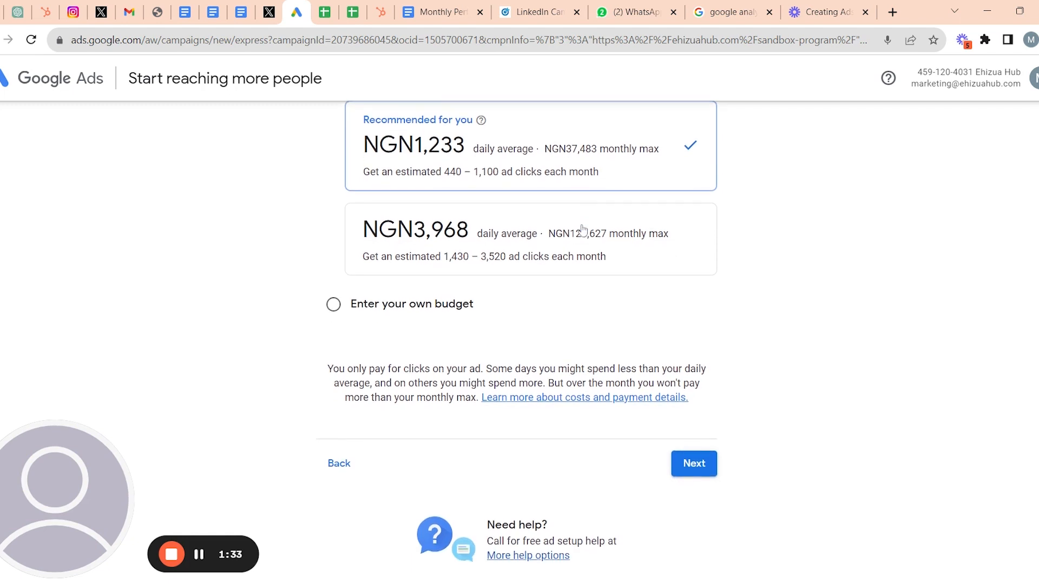
{"action": "scroll", "coordinate": [459, 248], "scroll_direction": "down", "scroll_amount": 1}
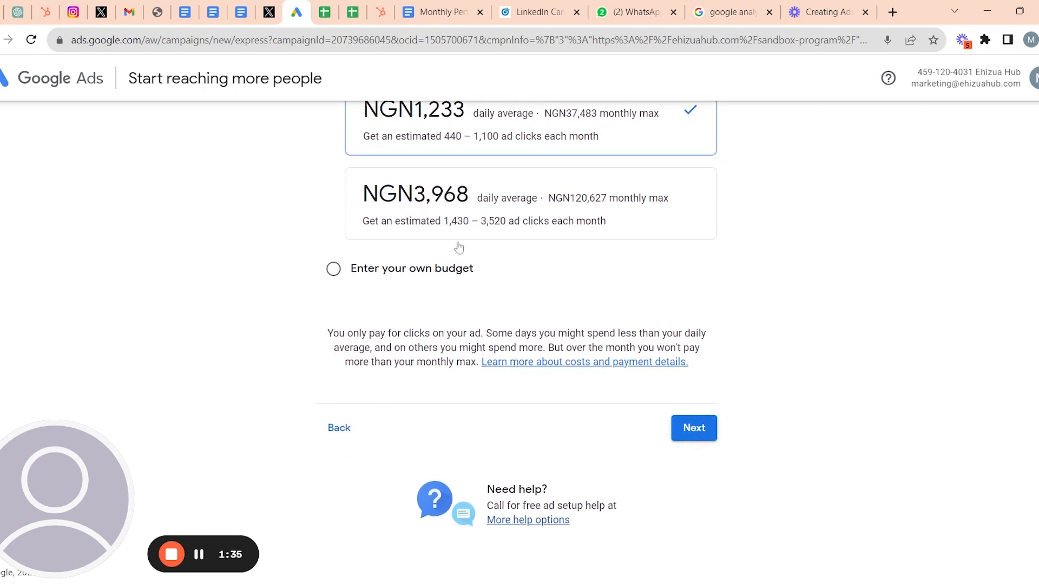
{"action": "scroll", "coordinate": [459, 248], "scroll_direction": "up", "scroll_amount": 2}
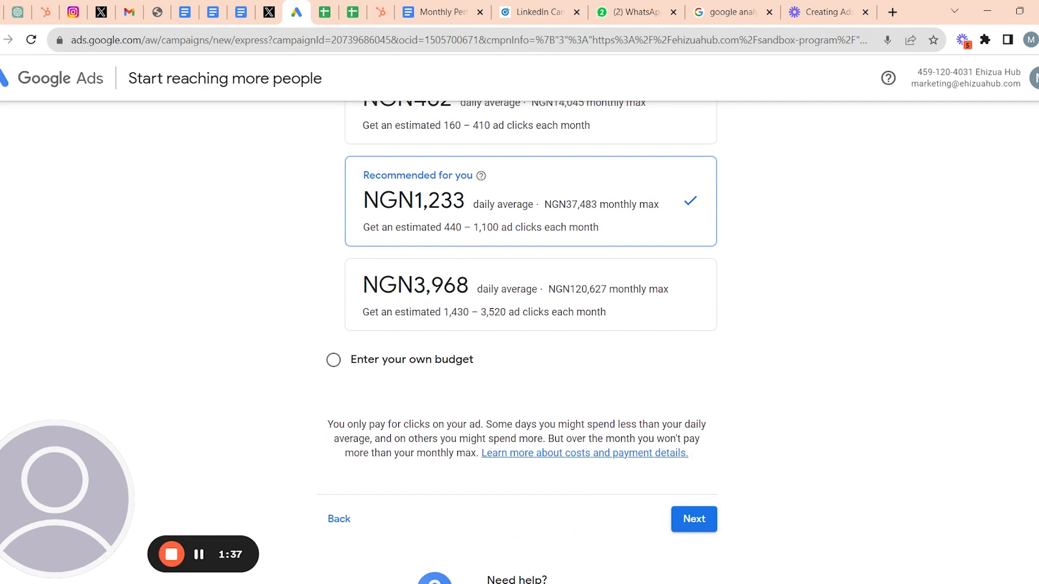
{"action": "scroll", "coordinate": [579, 261], "scroll_direction": "up", "scroll_amount": 3}
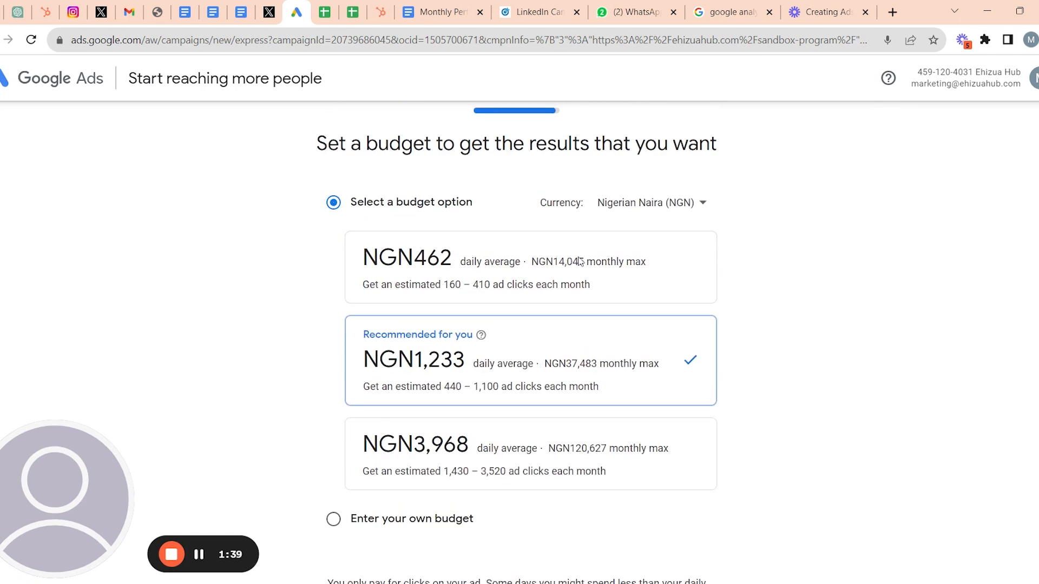
{"action": "scroll", "coordinate": [579, 261], "scroll_direction": "down", "scroll_amount": 1}
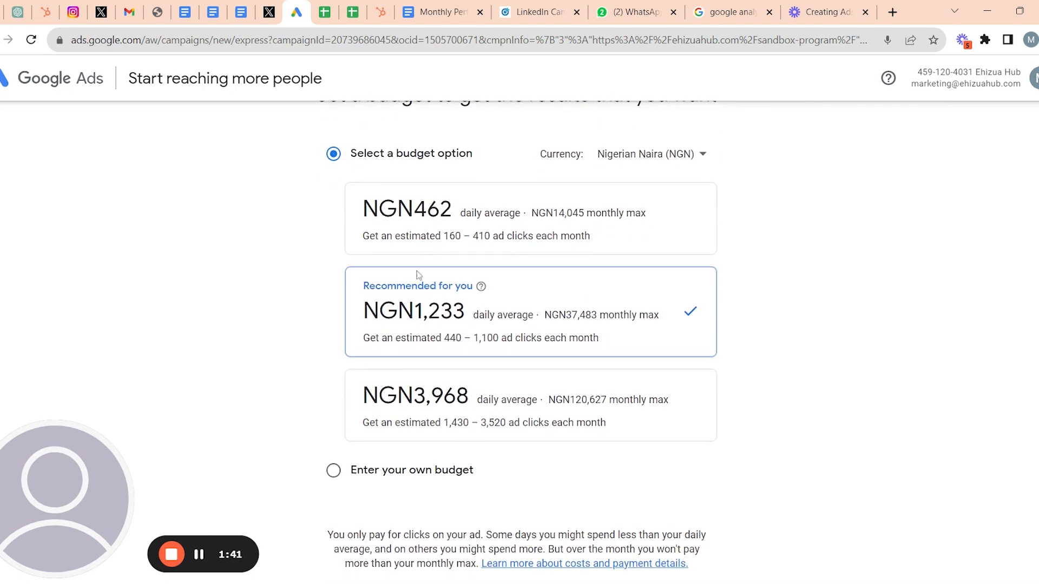
- Switch to a custom budget and drag the daily amount to NGN7224
{"action": "left_click", "coordinate": [335, 472]}
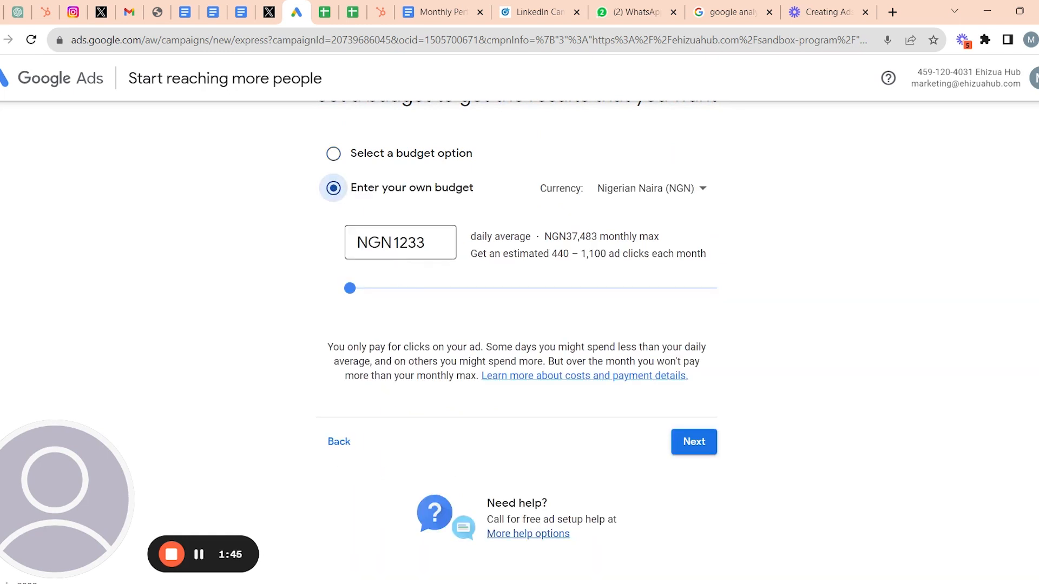
{"action": "left_click", "coordinate": [426, 243]}
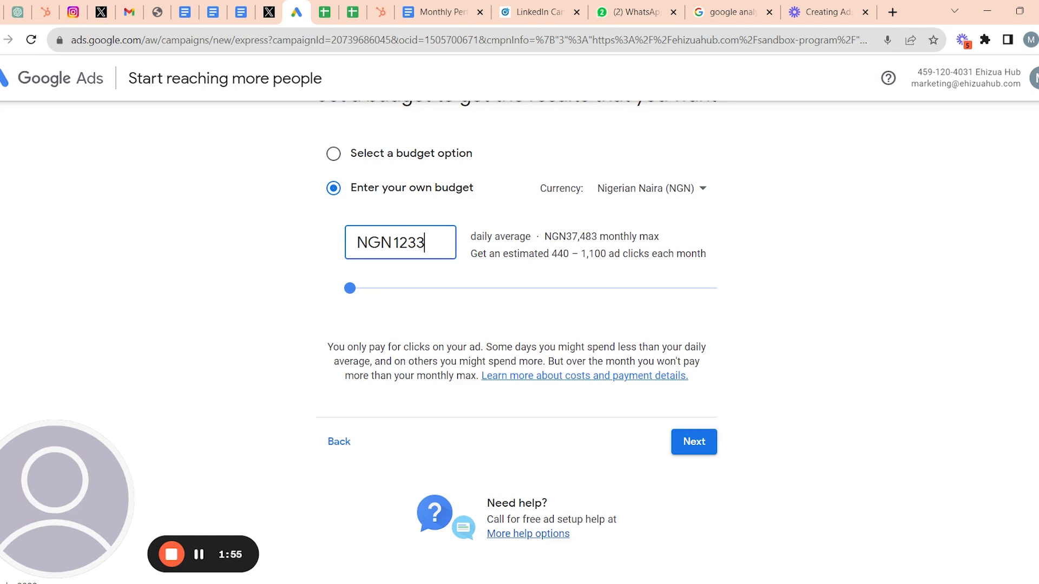
{"action": "left_click_drag", "start_coordinate": [350, 288], "coordinate": [419, 320]}
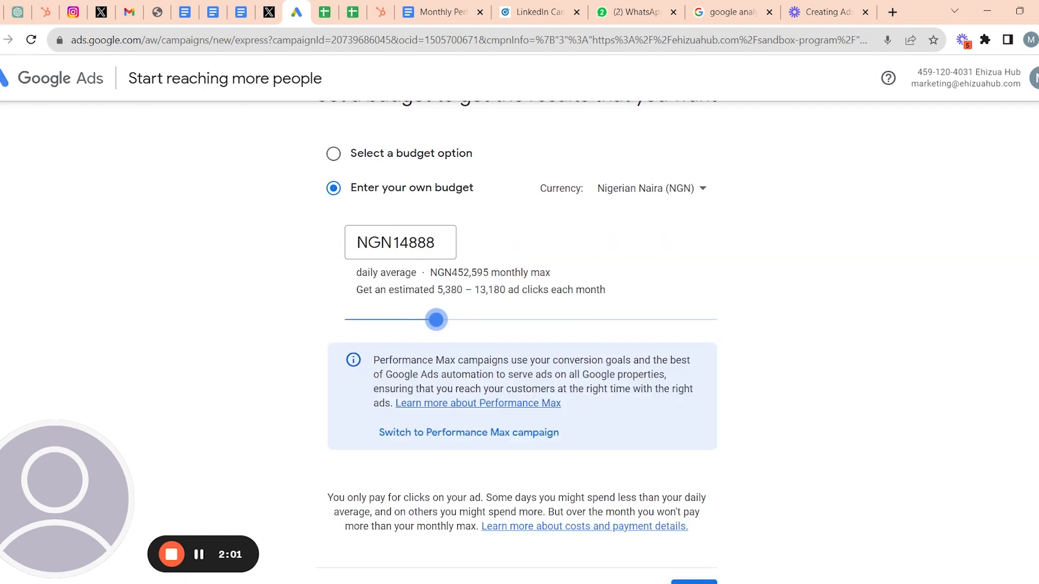
{"action": "left_click_drag", "start_coordinate": [436, 320], "coordinate": [390, 297]}
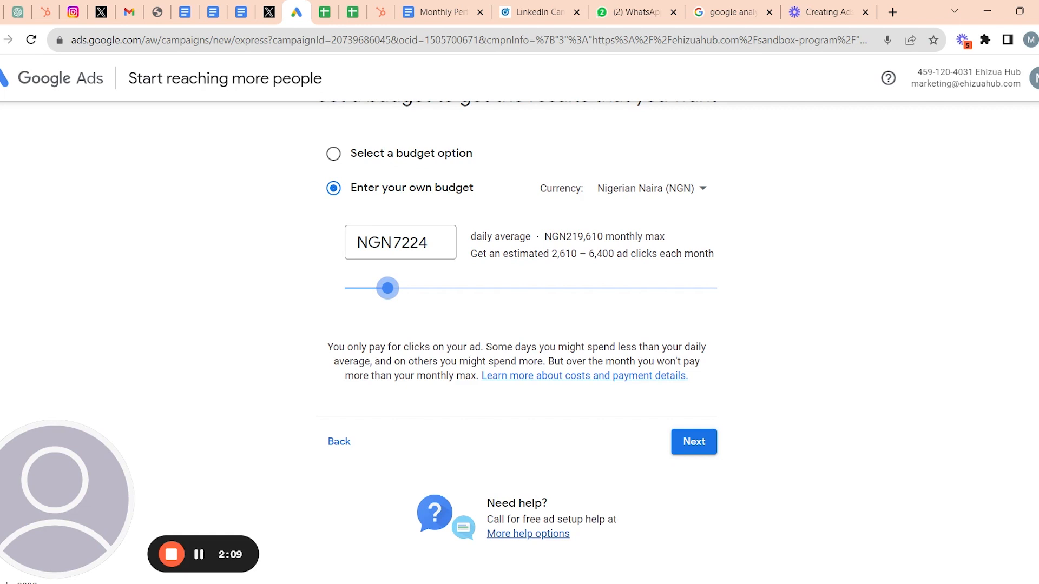
- Highlight the NGN219,610 monthly max and the click estimate to review them
{"action": "left_click_drag", "start_coordinate": [544, 236], "coordinate": [652, 253]}
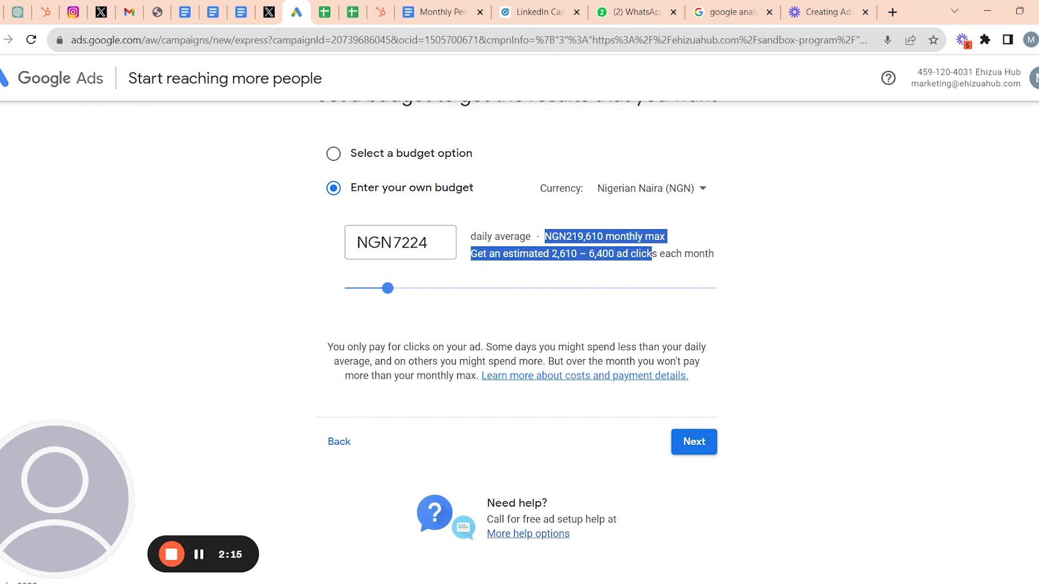
{"action": "left_click_drag", "start_coordinate": [652, 253], "coordinate": [772, 267]}
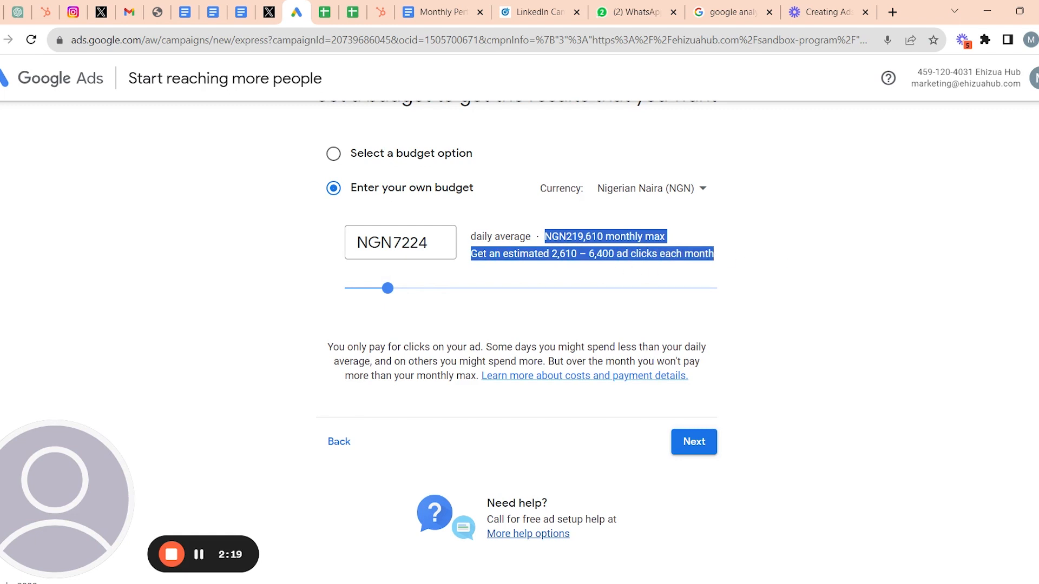
{"action": "left_click_drag", "start_coordinate": [772, 267], "coordinate": [602, 237]}
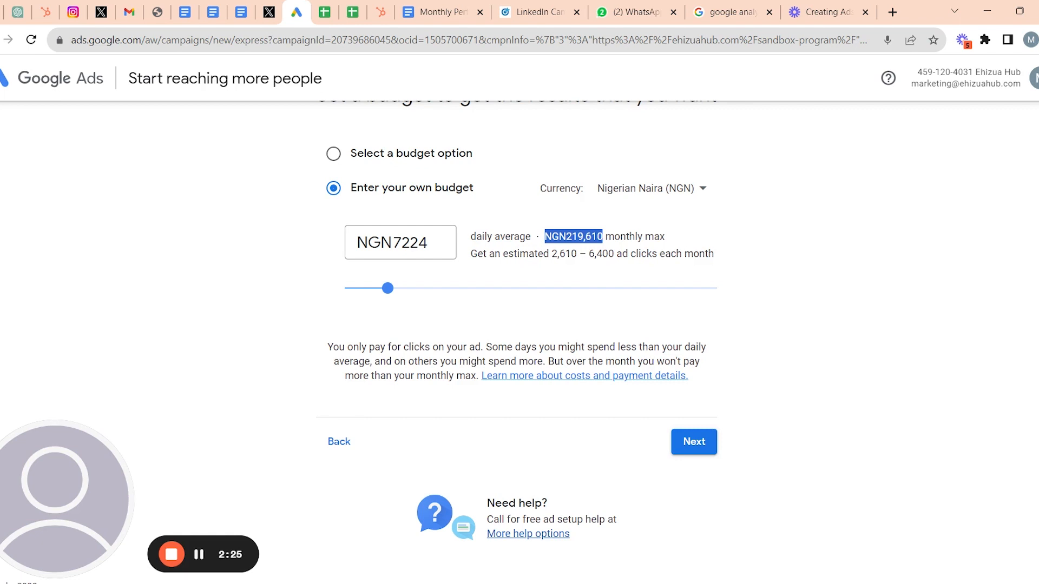
{"action": "left_click", "coordinate": [691, 230]}
{"action": "scroll", "coordinate": [691, 230], "scroll_direction": "down", "scroll_amount": 1}
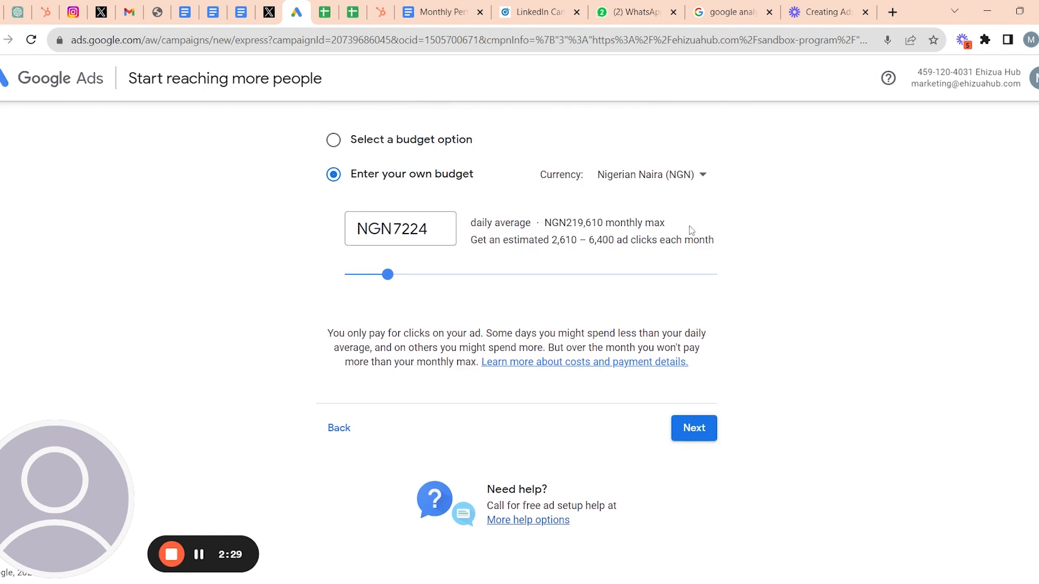
{"action": "scroll", "coordinate": [520, 324], "scroll_direction": "up", "scroll_amount": 2}
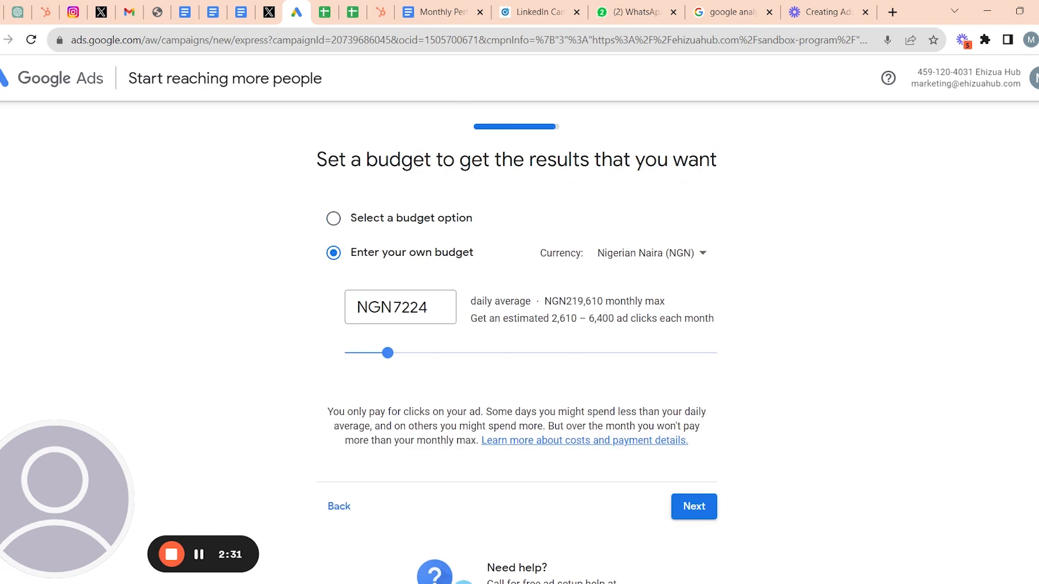
- Re-select the custom budget and raise the daily amount to NGN13648 (NGN414,899 monthly max)
{"action": "left_click", "coordinate": [434, 222]}
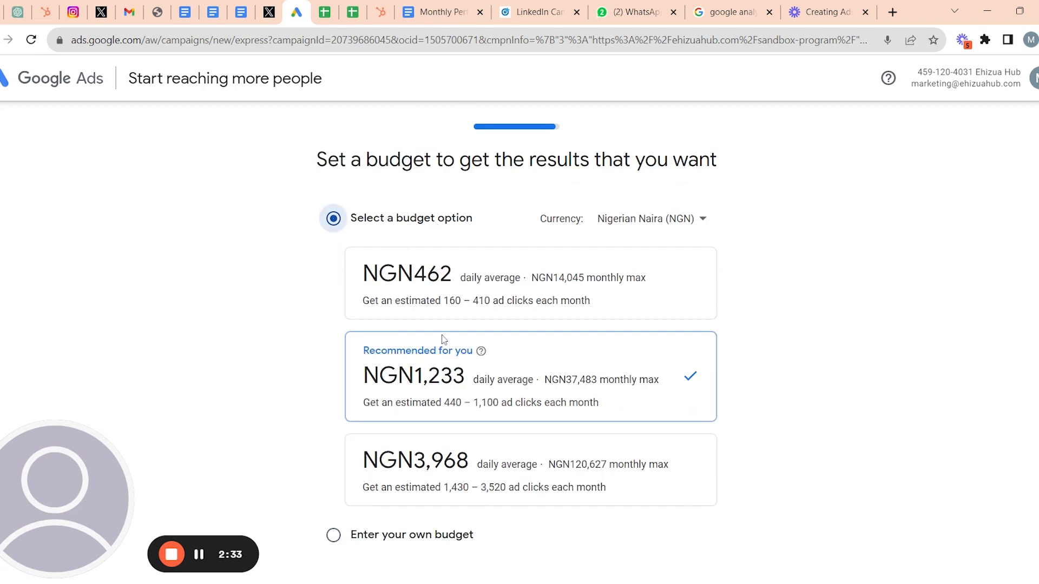
{"action": "scroll", "coordinate": [442, 339], "scroll_direction": "down", "scroll_amount": 2}
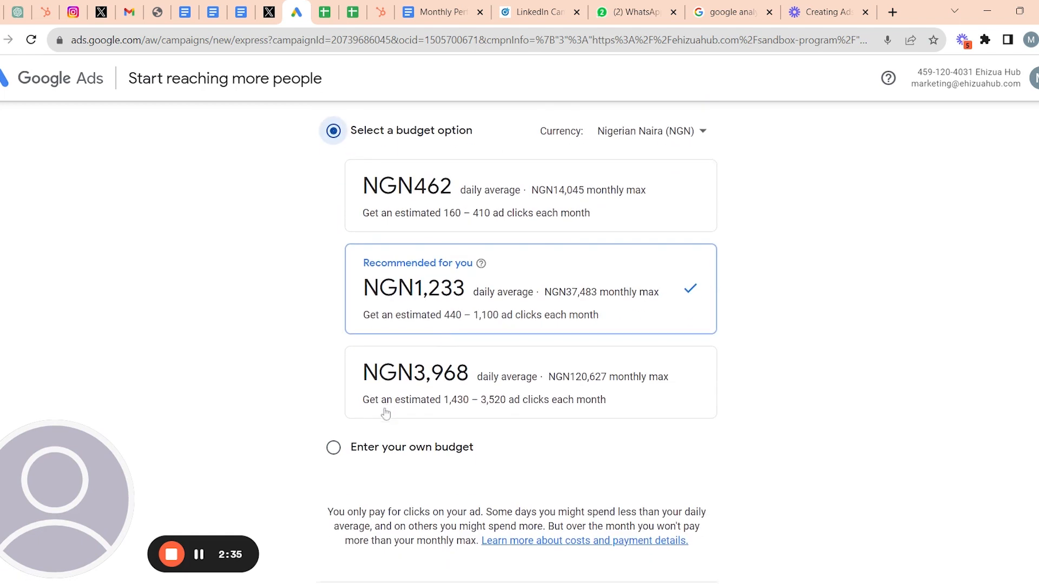
{"action": "left_click", "coordinate": [333, 449]}
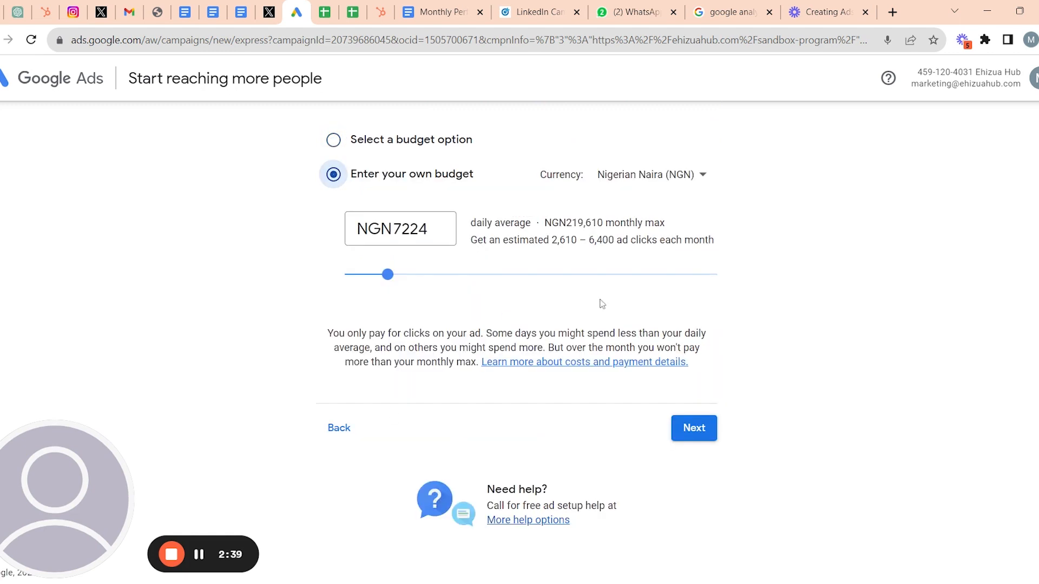
{"action": "left_click_drag", "start_coordinate": [387, 274], "coordinate": [428, 306]}
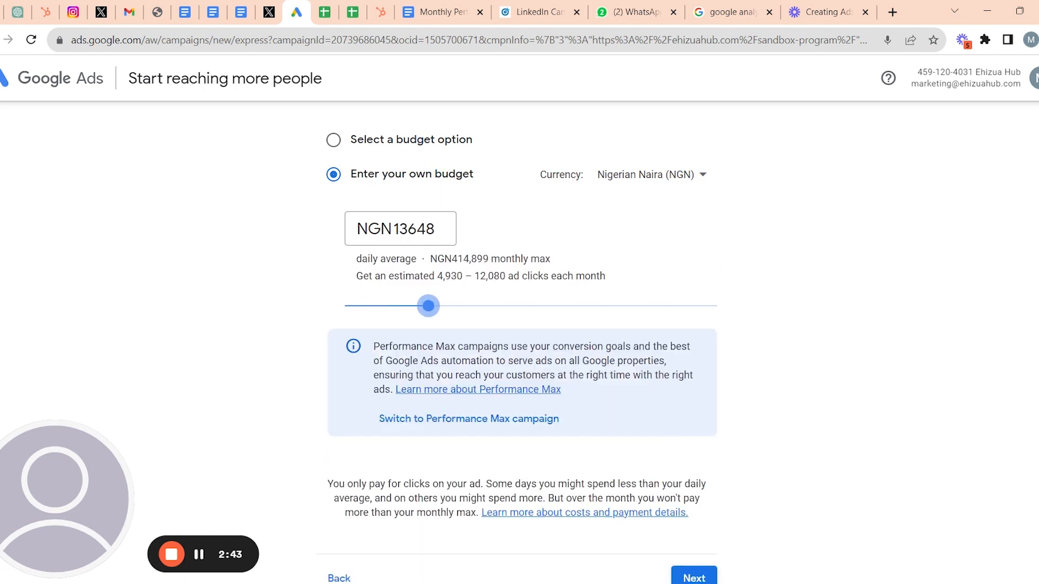
{"action": "scroll", "coordinate": [617, 278], "scroll_direction": "down", "scroll_amount": 1}
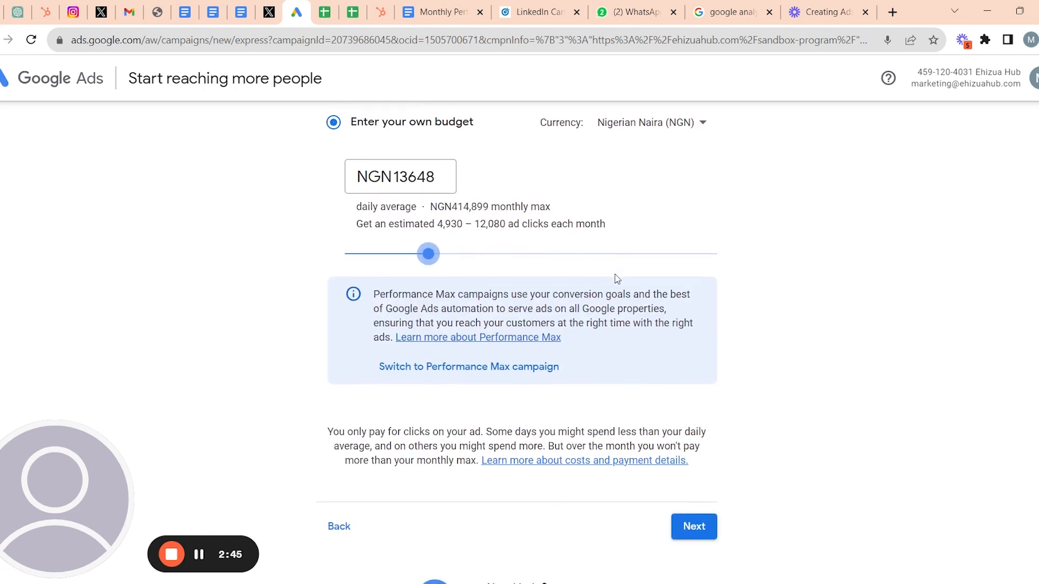
{"action": "scroll", "coordinate": [617, 279], "scroll_direction": "down", "scroll_amount": 1}
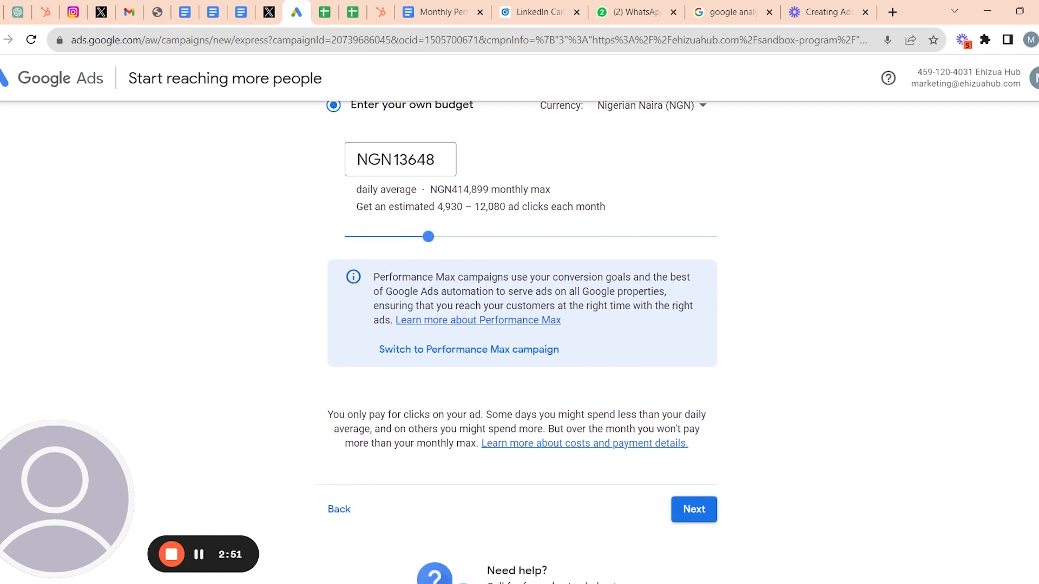
{"action": "left_click_drag", "start_coordinate": [373, 277], "coordinate": [571, 322]}
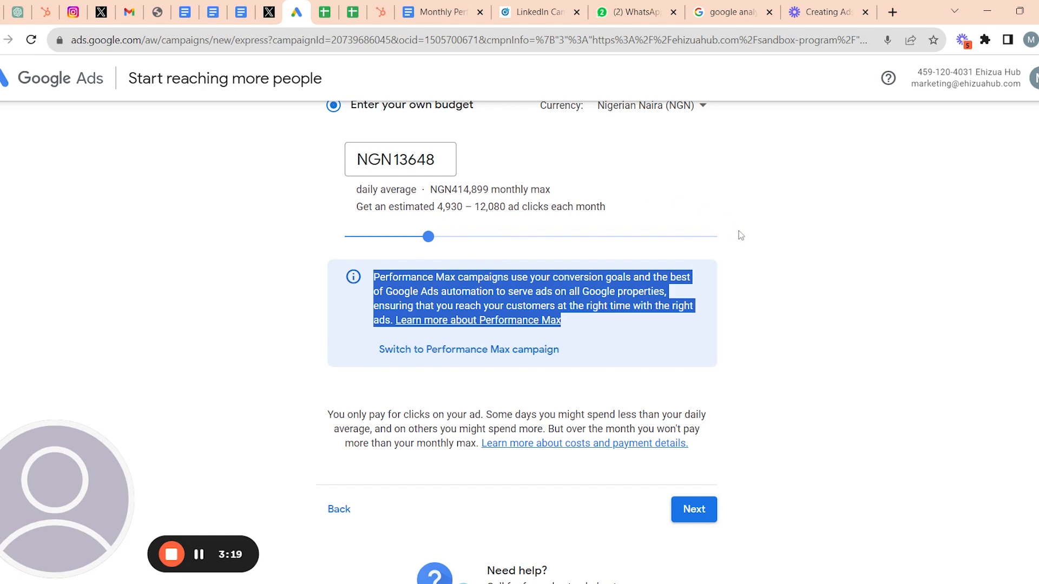
- Drag the daily budget down to NGN11282 and continue to the campaign review page
{"action": "left_click", "coordinate": [716, 243]}
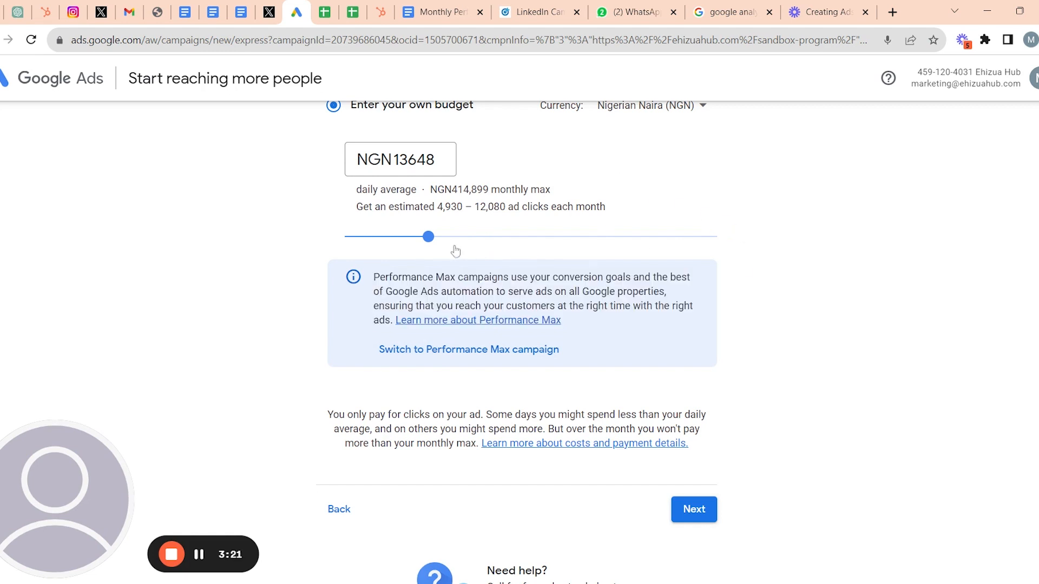
{"action": "mouse_move", "coordinate": [427, 246]}
{"action": "left_mouse_down"}
{"action": "mouse_move", "coordinate": [388, 250]}
{"action": "mouse_move", "coordinate": [414, 257]}
{"action": "left_mouse_up"}
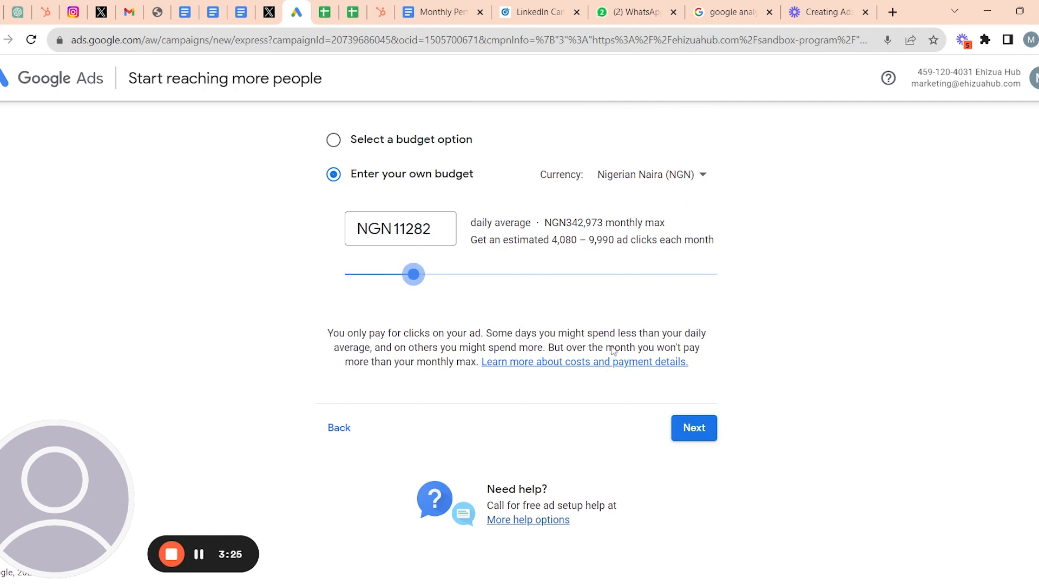
{"action": "left_click", "coordinate": [684, 431]}
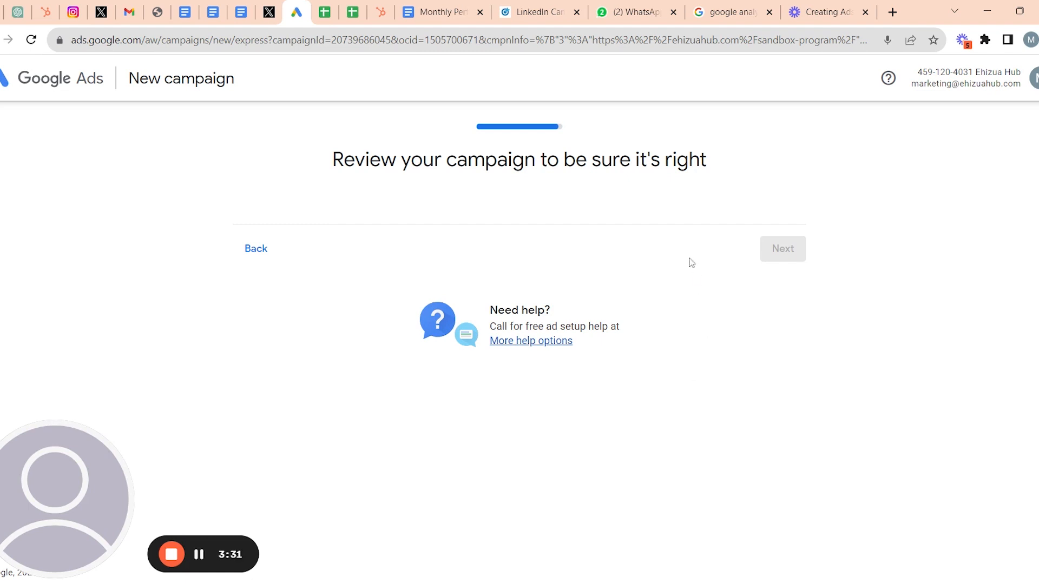
{"action": "scroll", "coordinate": [660, 368], "scroll_direction": "down", "scroll_amount": 2}
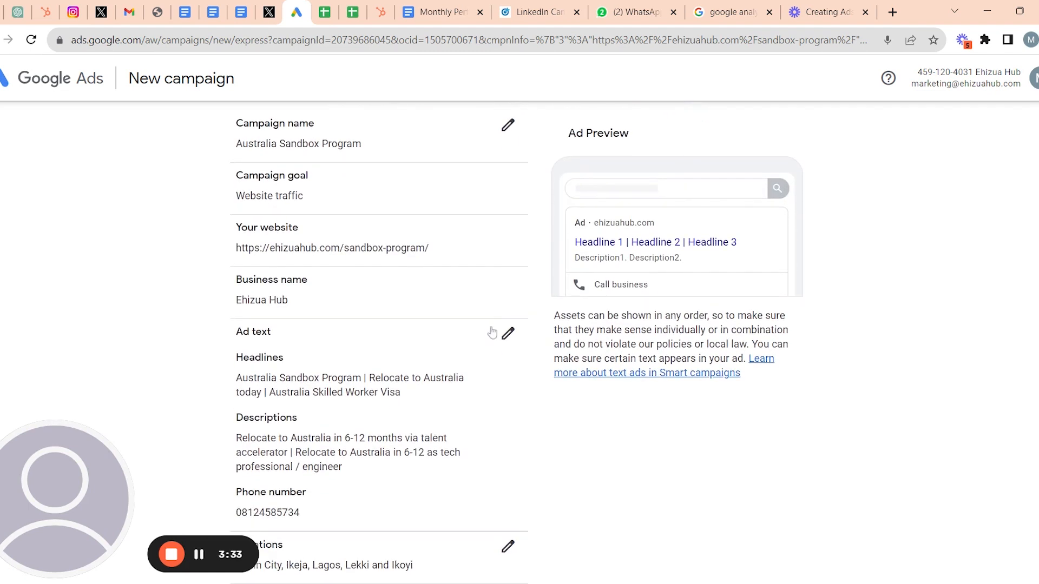
{"action": "scroll", "coordinate": [492, 332], "scroll_direction": "down", "scroll_amount": 6}
{"action": "scroll", "coordinate": [491, 333], "scroll_direction": "up", "scroll_amount": 6}
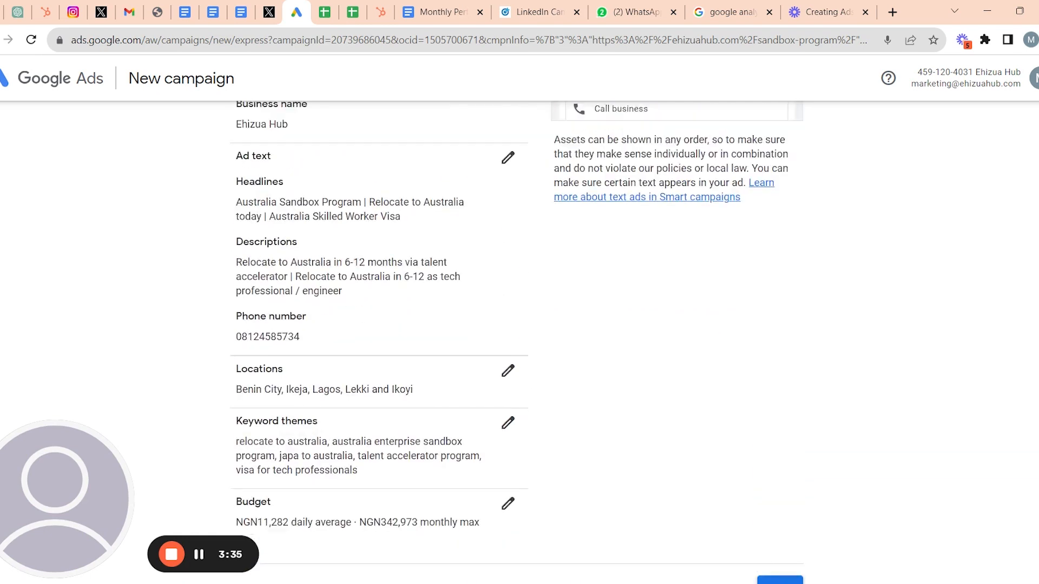
{"action": "scroll", "coordinate": [518, 343], "scroll_direction": "up", "scroll_amount": 2}
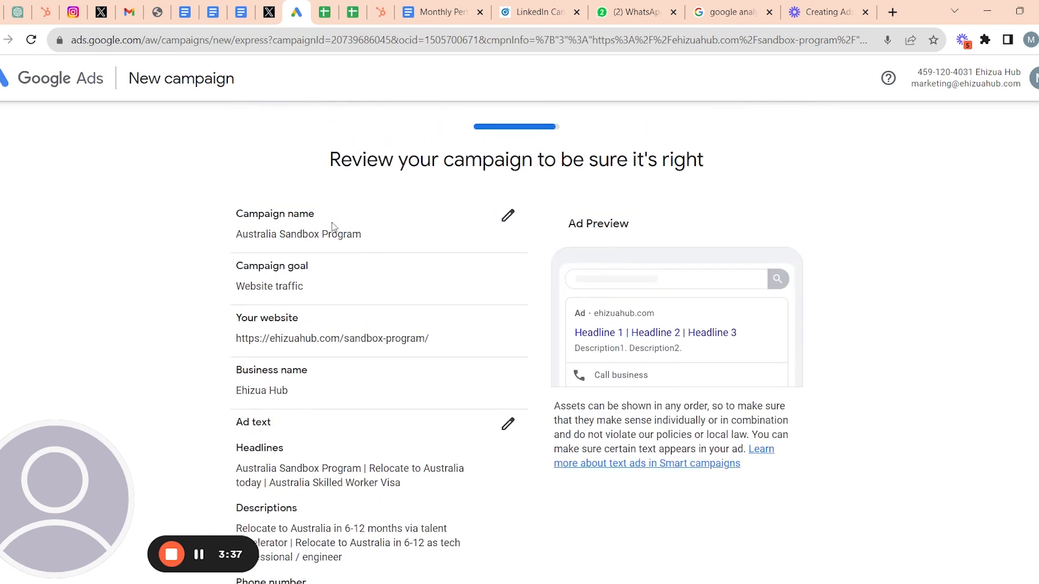
{"action": "scroll", "coordinate": [399, 239], "scroll_direction": "down", "scroll_amount": 1}
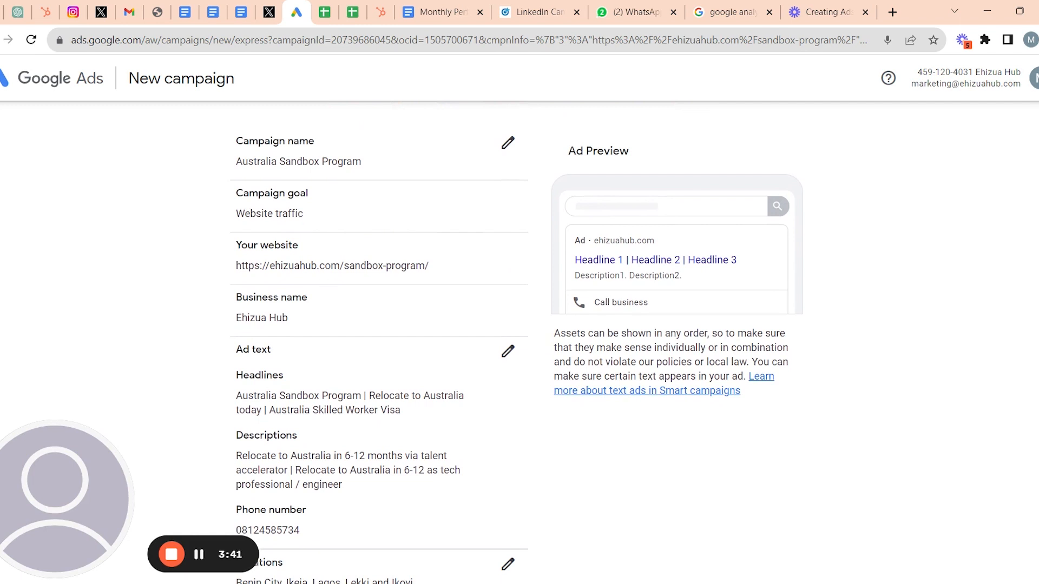
{"action": "scroll", "coordinate": [297, 283], "scroll_direction": "down", "scroll_amount": 1}
{"action": "scroll", "coordinate": [297, 283], "scroll_direction": "down", "scroll_amount": 2}
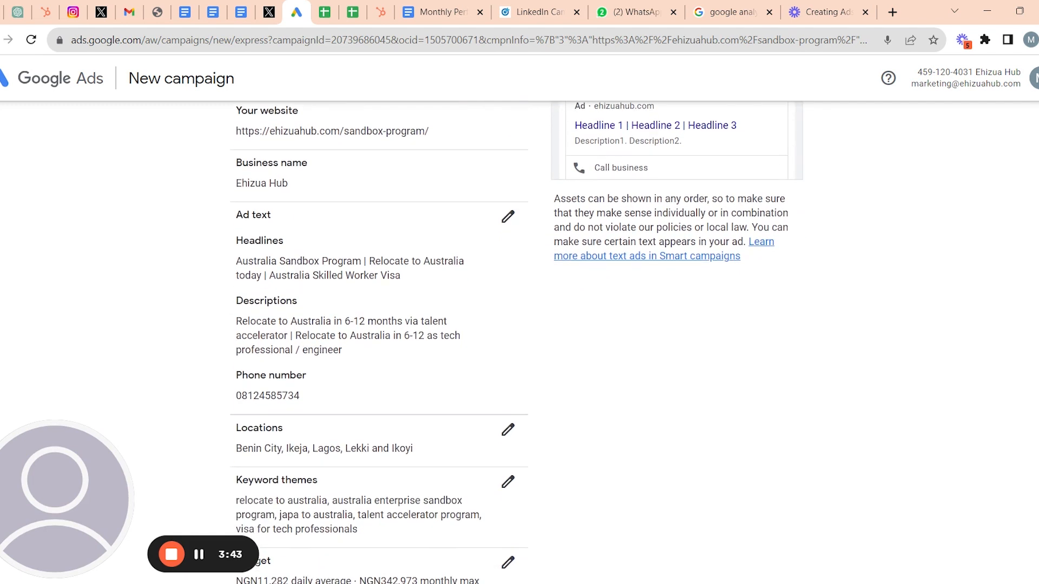
{"action": "scroll", "coordinate": [264, 291], "scroll_direction": "down", "scroll_amount": 1}
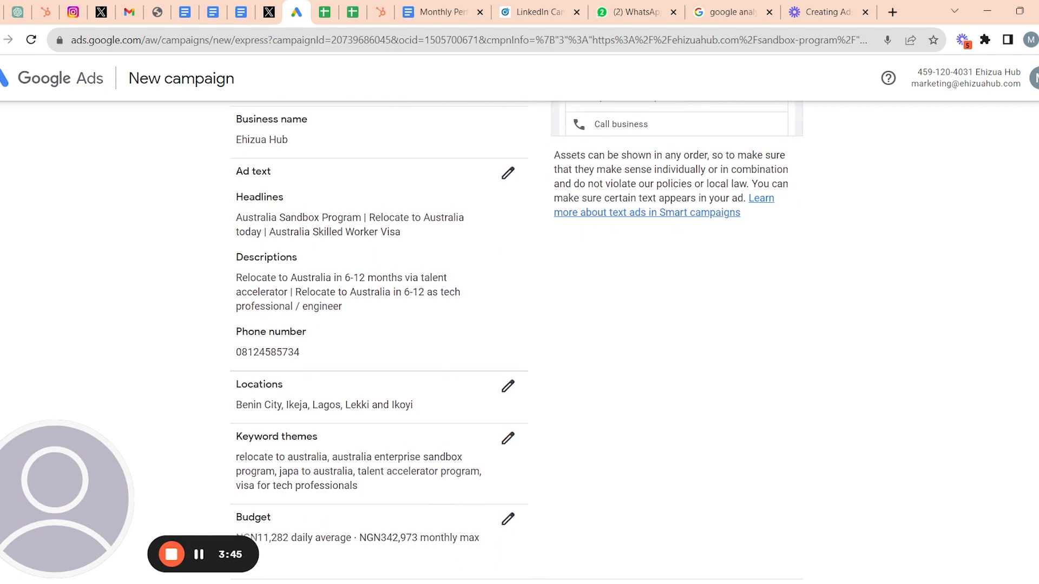
{"action": "scroll", "coordinate": [518, 341], "scroll_direction": "down", "scroll_amount": 2}
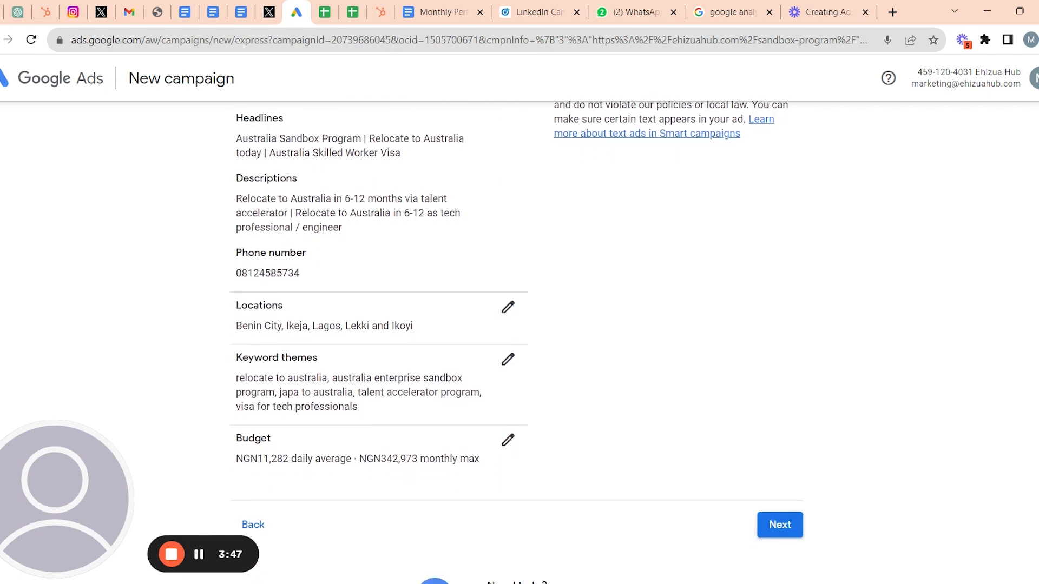
{"action": "scroll", "coordinate": [518, 341], "scroll_direction": "down", "scroll_amount": 1}
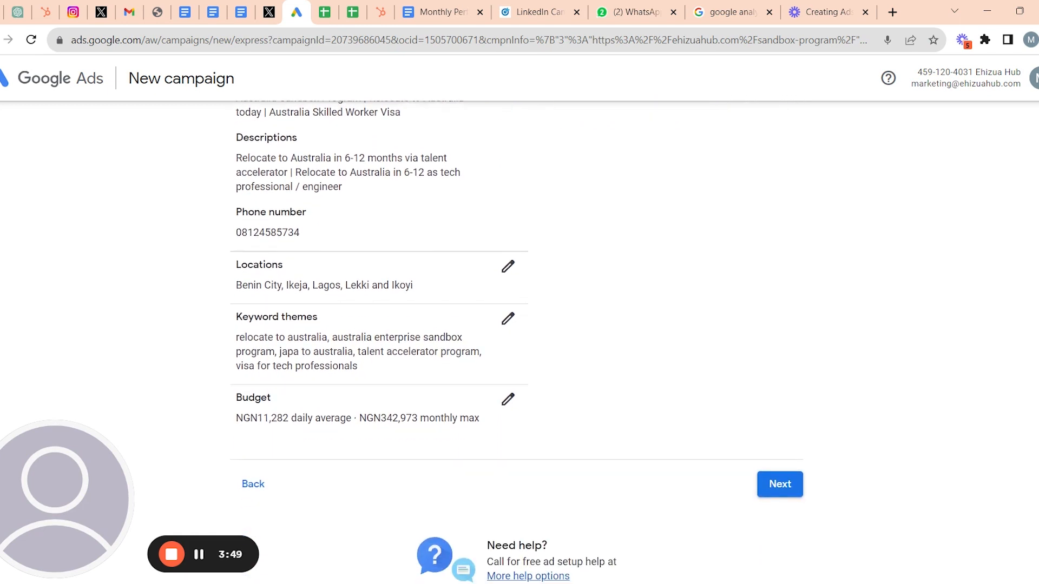
{"action": "scroll", "coordinate": [402, 339], "scroll_direction": "down", "scroll_amount": 1}
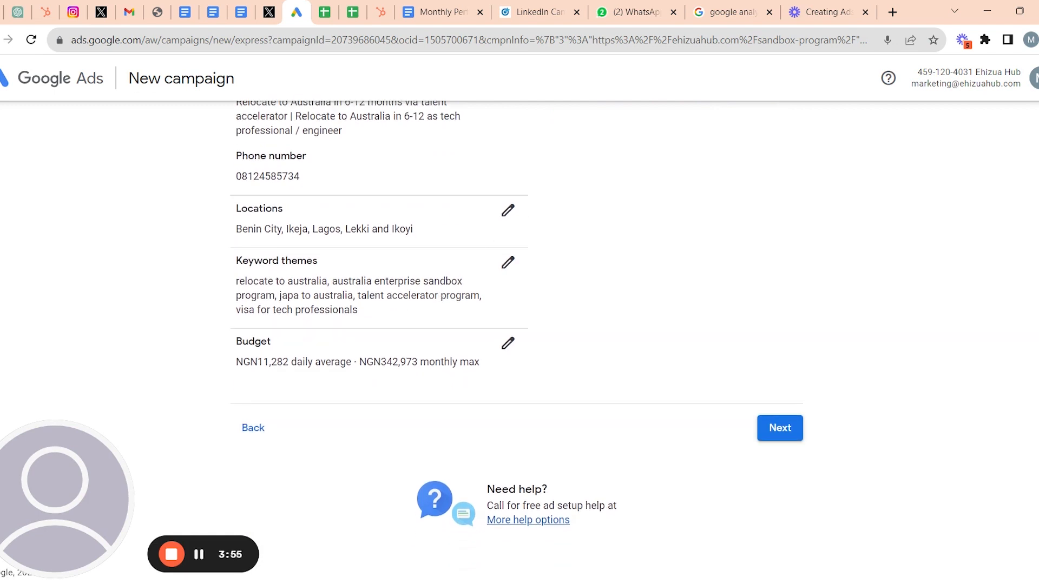
{"action": "scroll", "coordinate": [403, 343], "scroll_direction": "up", "scroll_amount": 1}
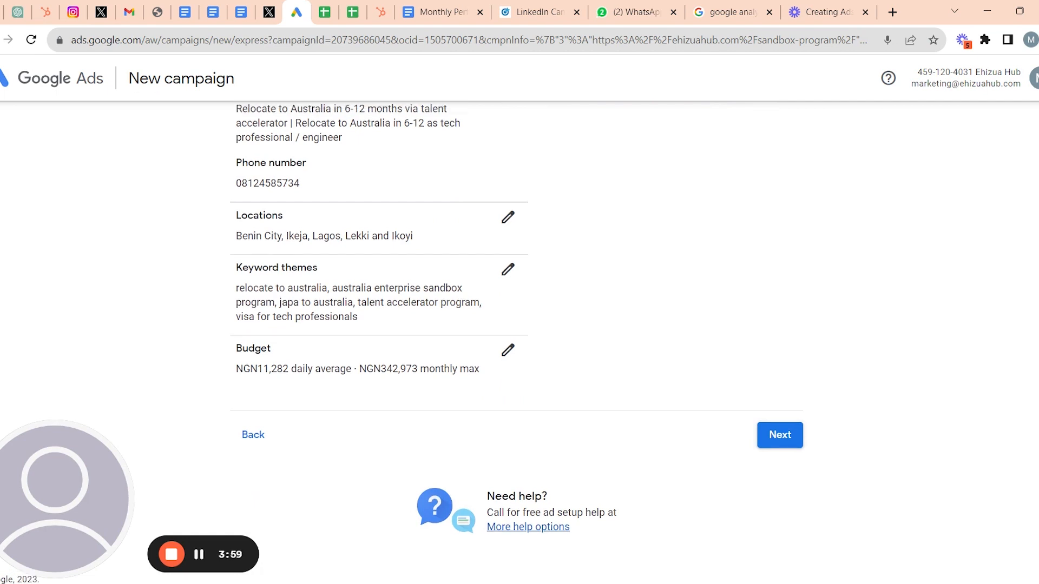
{"action": "scroll", "coordinate": [402, 343], "scroll_direction": "down", "scroll_amount": 1}
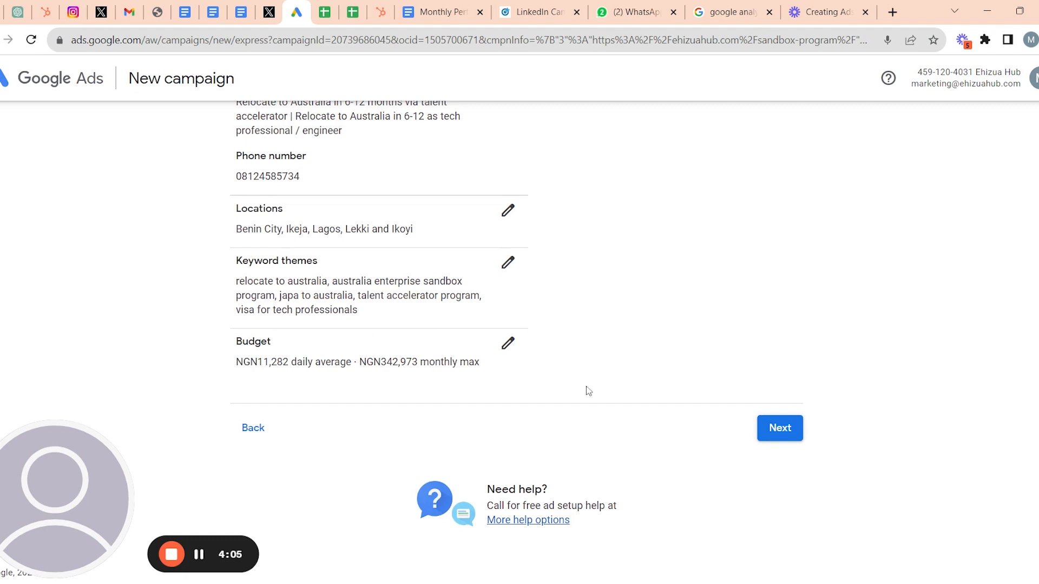
- Submit the reviewed campaign and move on to the payment setup page
{"action": "left_click", "coordinate": [763, 440]}
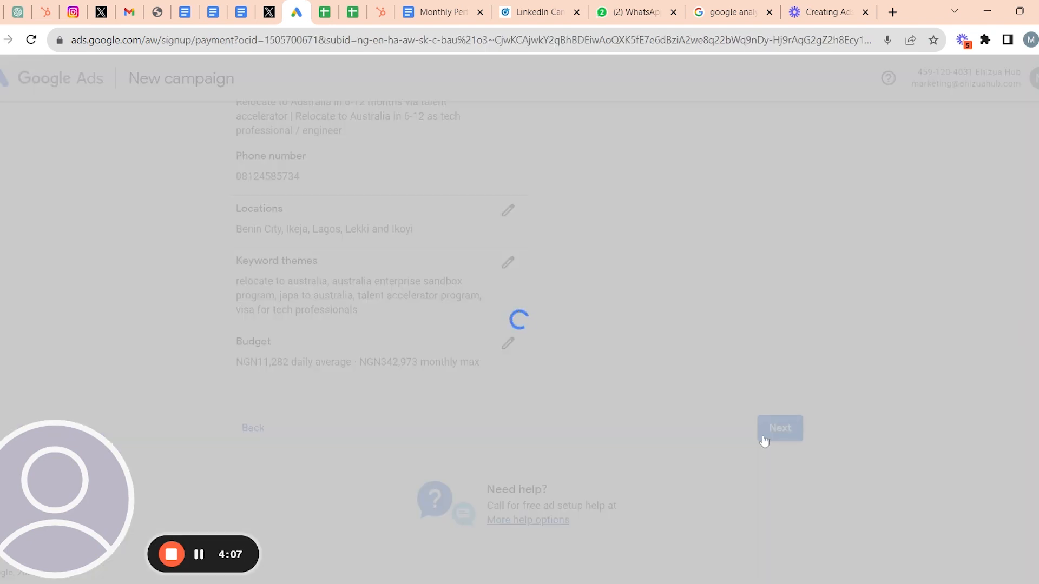
{"action": "scroll", "coordinate": [764, 440], "scroll_direction": "down", "scroll_amount": 2}
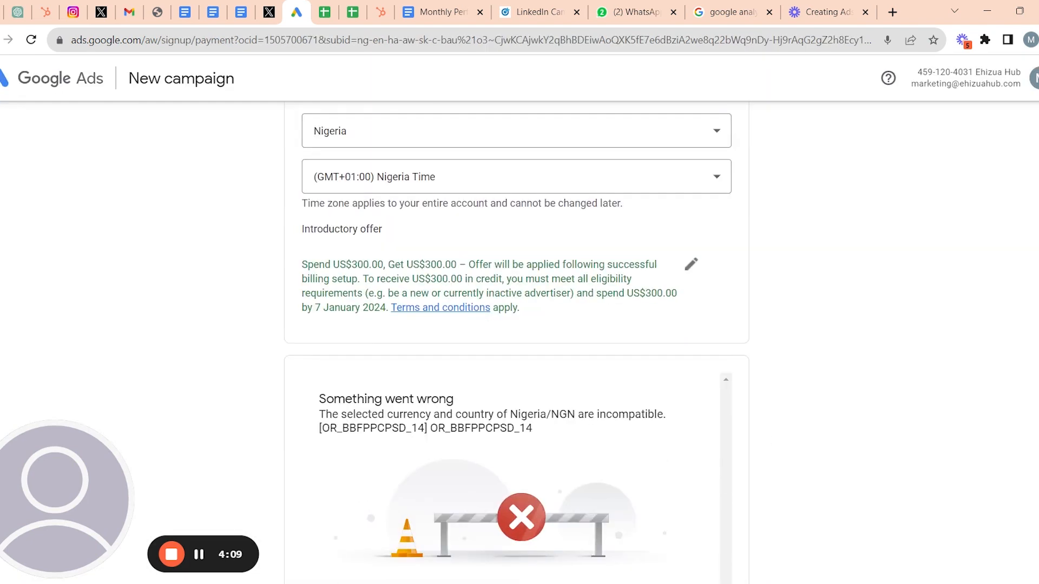
{"action": "scroll", "coordinate": [516, 344], "scroll_direction": "down", "scroll_amount": 3}
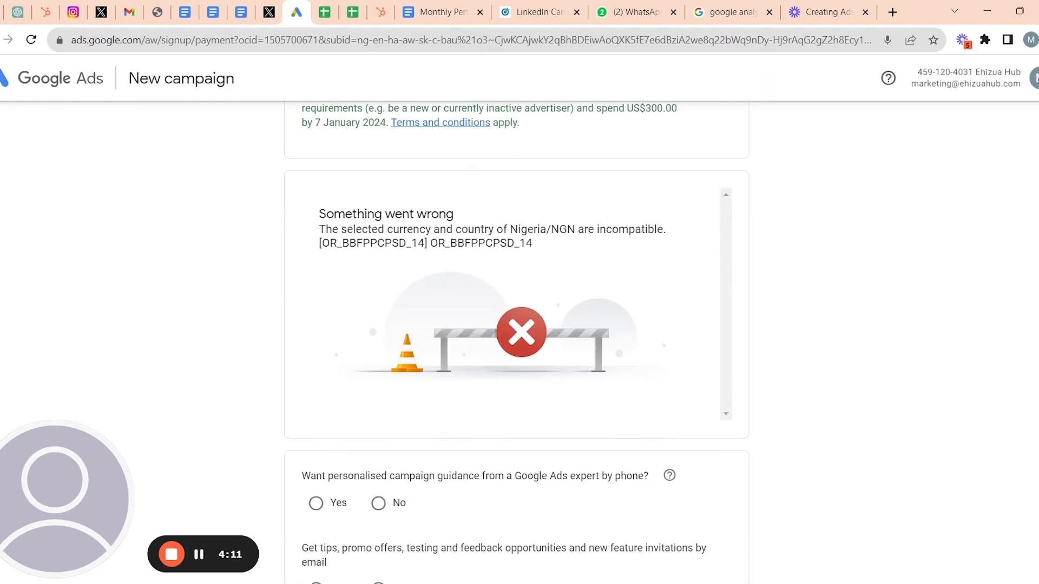
{"action": "scroll", "coordinate": [605, 319], "scroll_direction": "up", "scroll_amount": 5}
- Check the country and time zone lists, keeping Nigeria and Nigeria Time, then review the page
{"action": "left_click", "coordinate": [656, 245]}
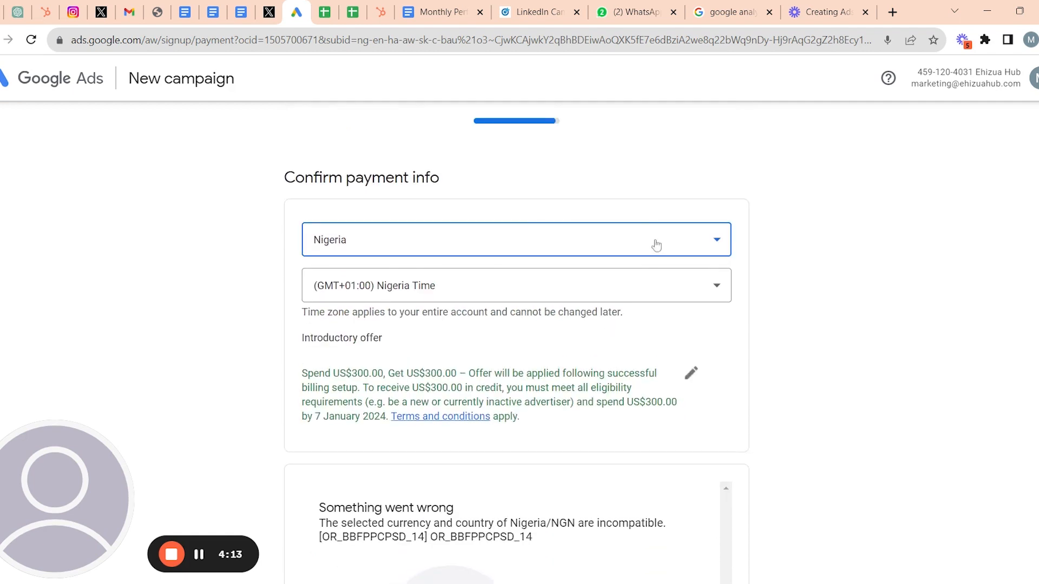
{"action": "left_click", "coordinate": [767, 244]}
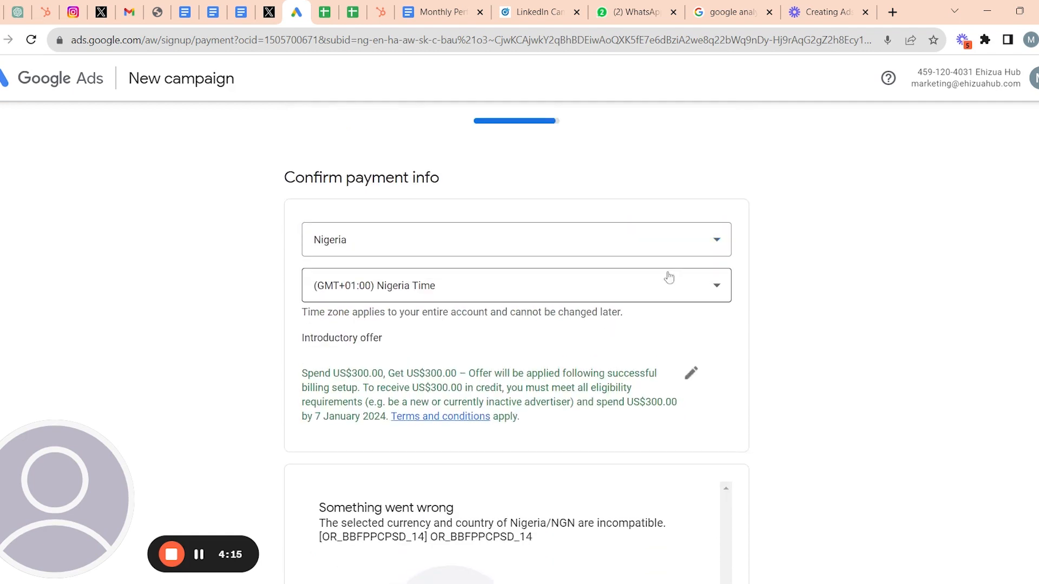
{"action": "left_click", "coordinate": [703, 298]}
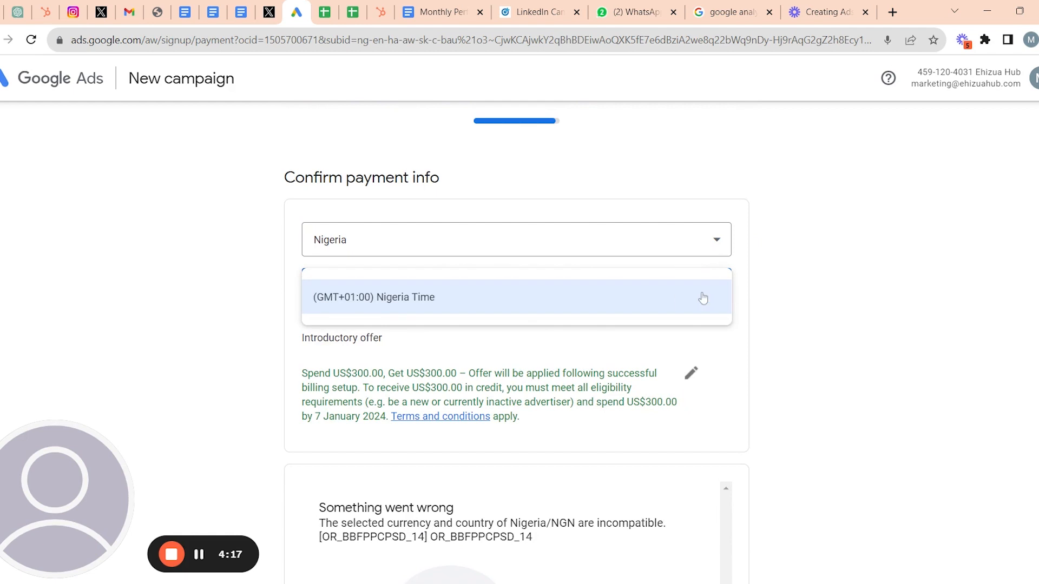
{"action": "left_click", "coordinate": [817, 295]}
{"action": "scroll", "coordinate": [550, 345], "scroll_direction": "down", "scroll_amount": 3}
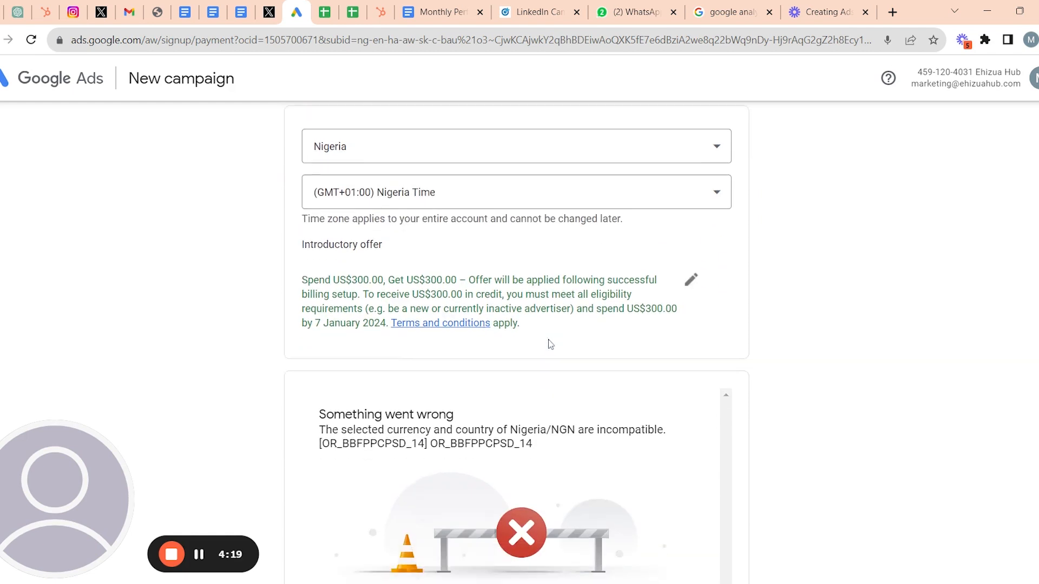
{"action": "scroll", "coordinate": [550, 344], "scroll_direction": "down", "scroll_amount": 3}
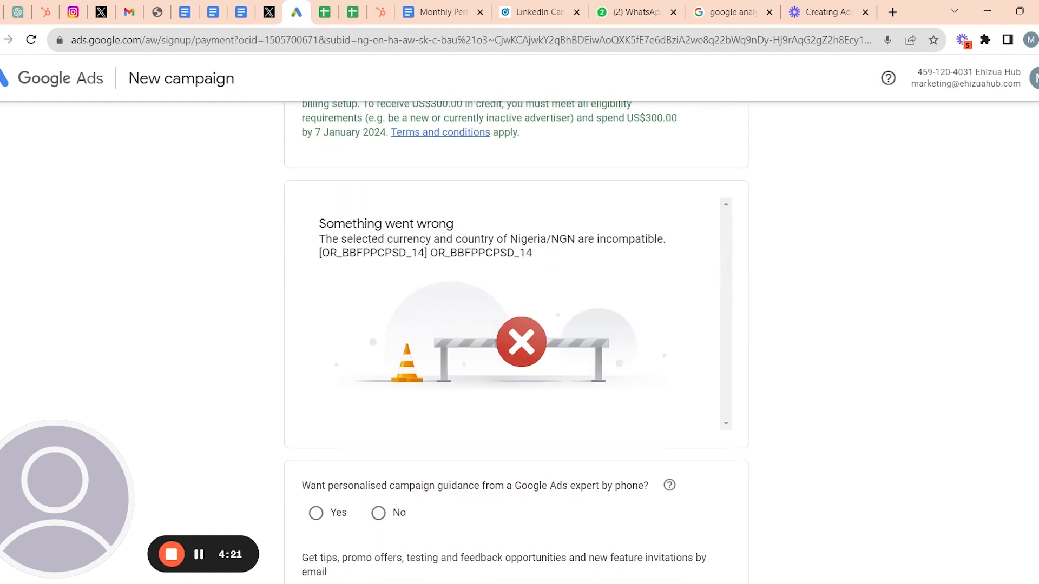
{"action": "scroll", "coordinate": [517, 339], "scroll_direction": "down", "scroll_amount": 3}
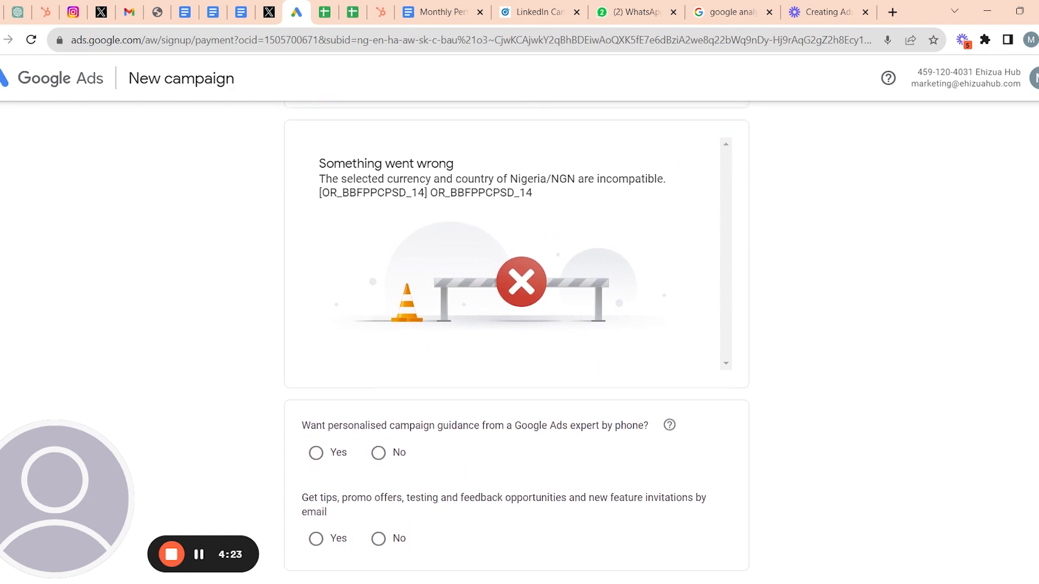
{"action": "scroll", "coordinate": [517, 338], "scroll_direction": "down", "scroll_amount": 1}
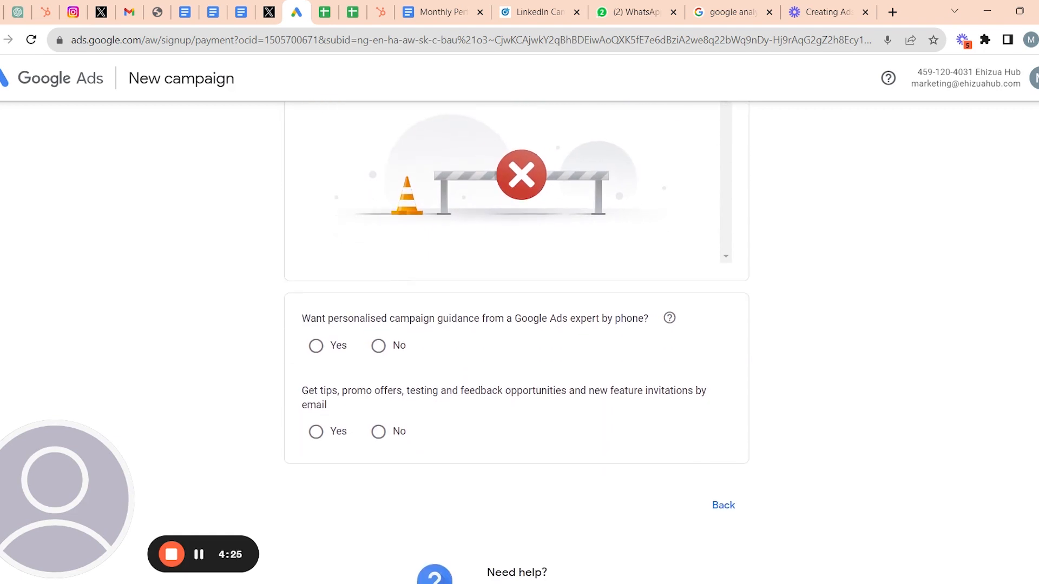
{"action": "scroll", "coordinate": [517, 338], "scroll_direction": "down", "scroll_amount": 1}
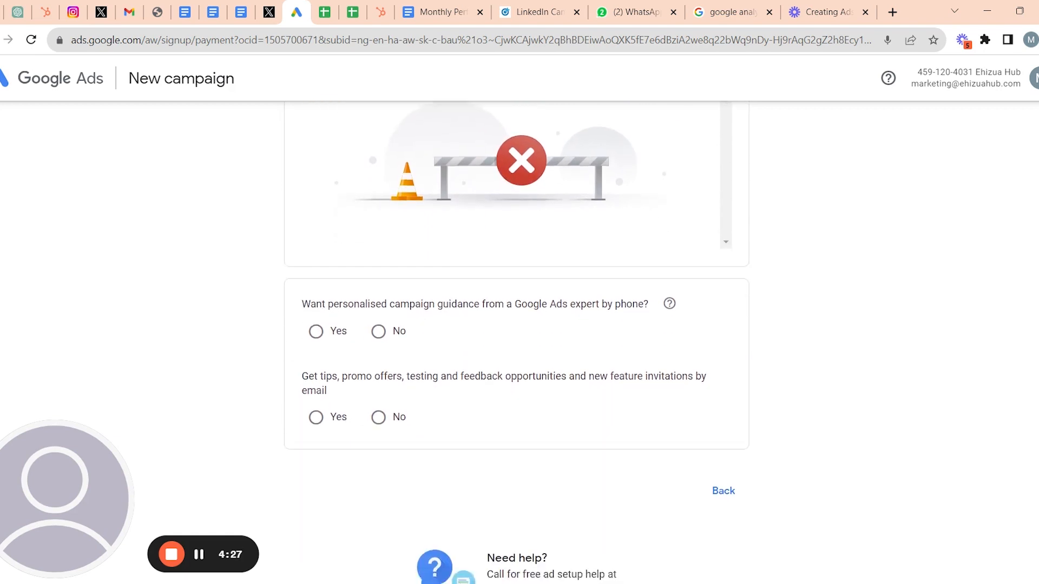
{"action": "scroll", "coordinate": [517, 338], "scroll_direction": "up", "scroll_amount": 4}
{"action": "scroll", "coordinate": [517, 338], "scroll_direction": "down", "scroll_amount": 1}
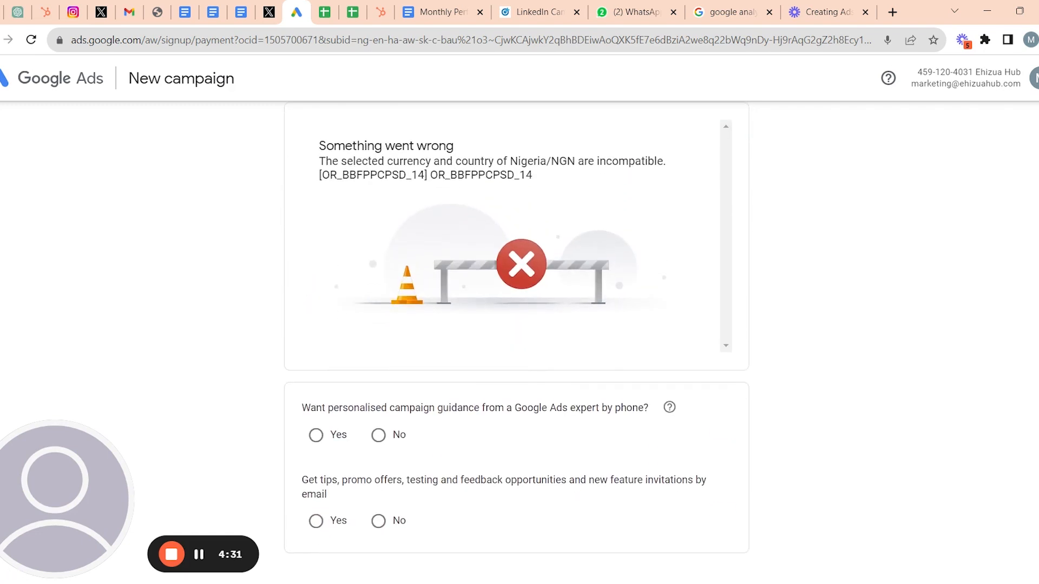
{"action": "scroll", "coordinate": [517, 338], "scroll_direction": "down", "scroll_amount": 2}
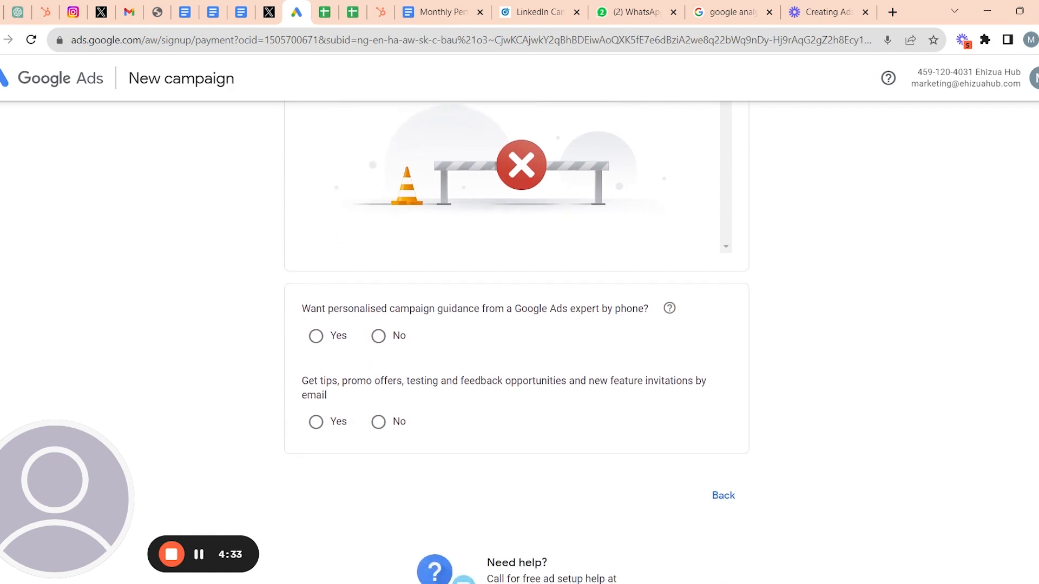
{"action": "scroll", "coordinate": [517, 339], "scroll_direction": "down", "scroll_amount": 2}
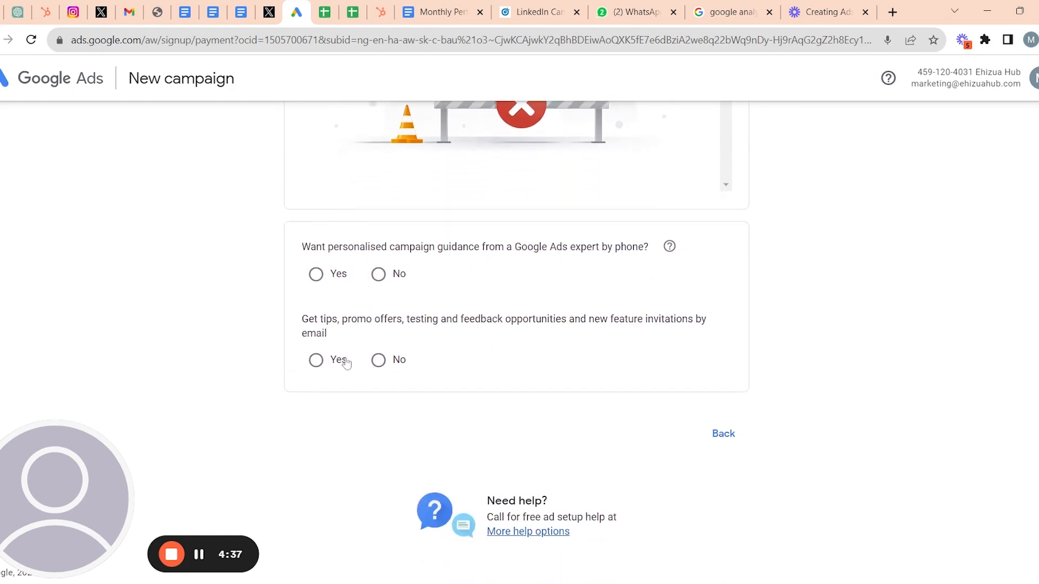
{"action": "scroll", "coordinate": [389, 293], "scroll_direction": "up", "scroll_amount": 1}
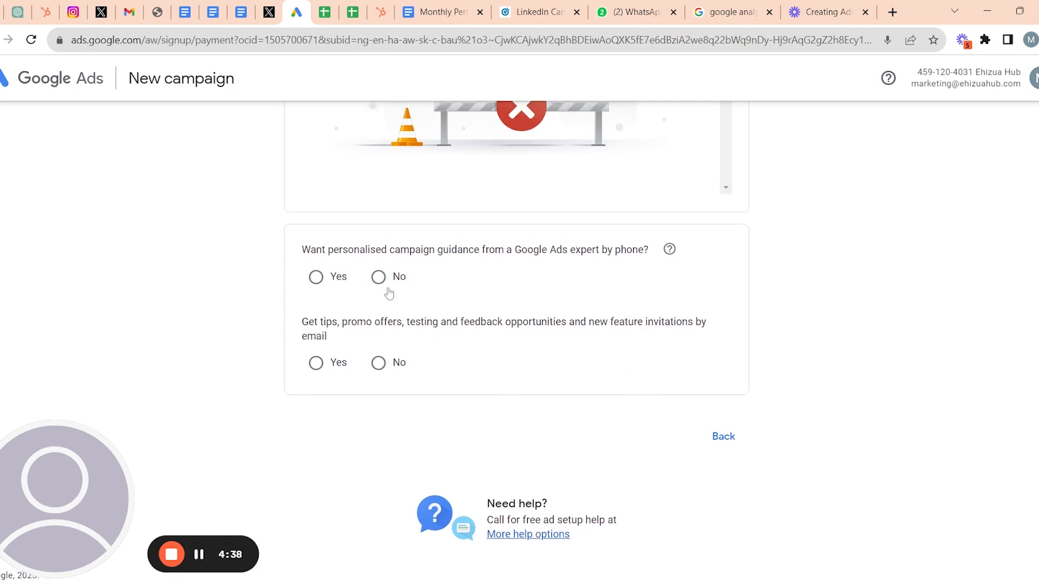
- Go back to the campaign summary and open the editor for the NGN11,282 budget
{"action": "left_click", "coordinate": [724, 436]}
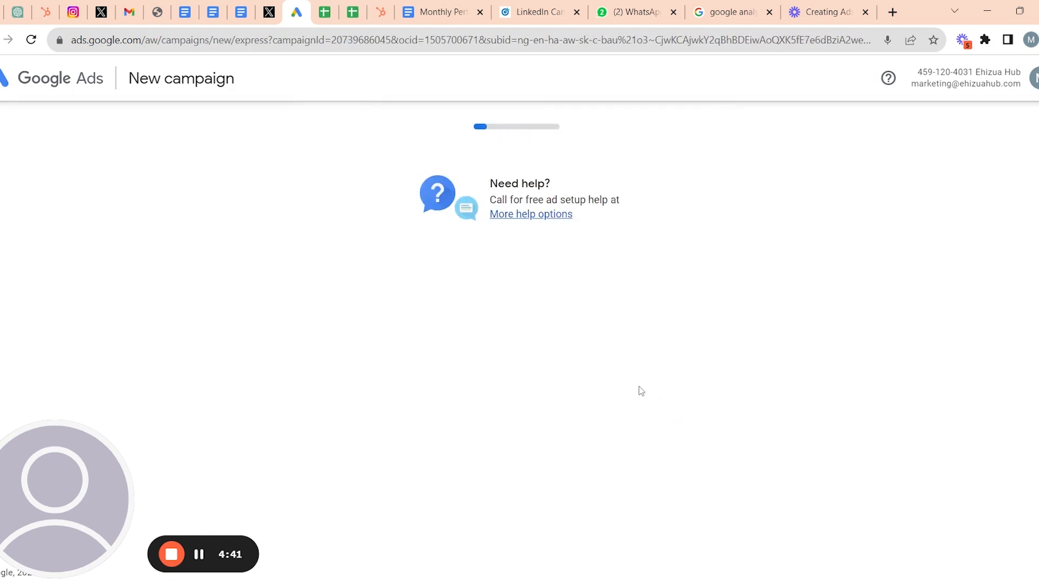
{"action": "scroll", "coordinate": [541, 406], "scroll_direction": "down", "scroll_amount": 8}
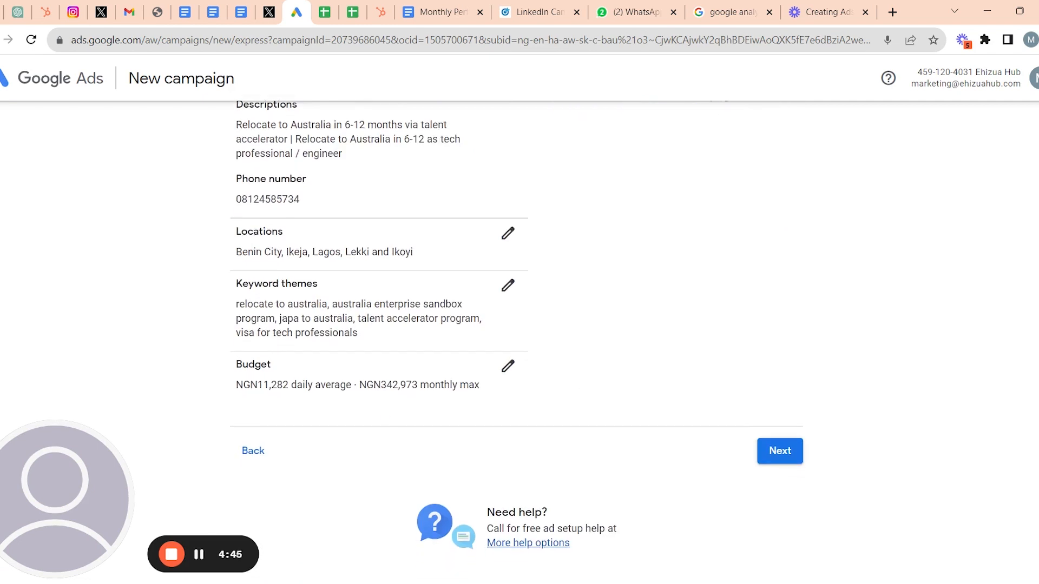
{"action": "left_click", "coordinate": [508, 366]}
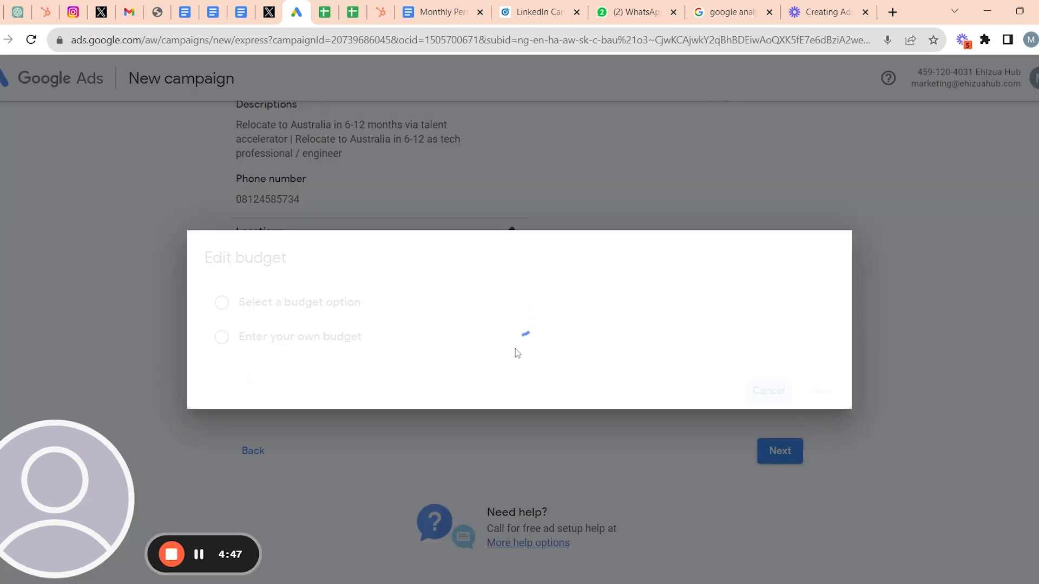
- Switch to a custom US Dollar budget of US$41.10 daily (US$1,249 monthly max) and save
{"action": "left_click", "coordinate": [303, 344]}
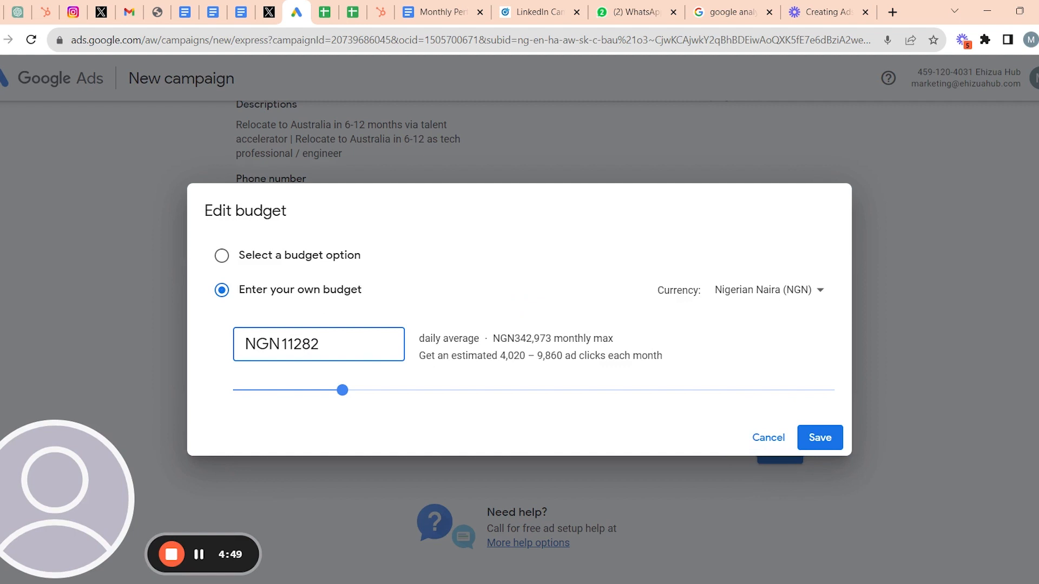
{"action": "left_click", "coordinate": [749, 294]}
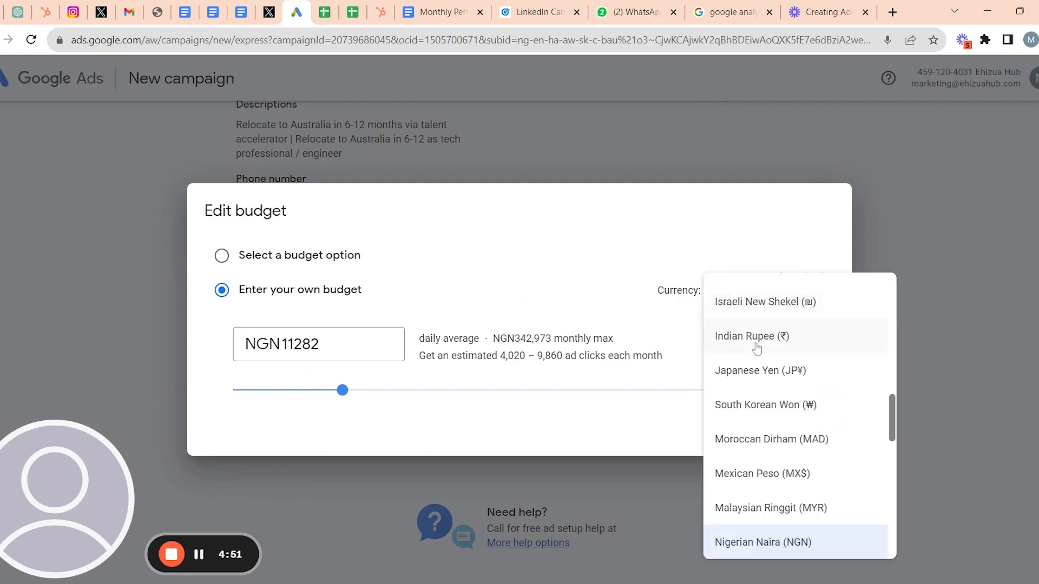
{"action": "scroll", "coordinate": [755, 349], "scroll_direction": "down", "scroll_amount": 10}
{"action": "scroll", "coordinate": [801, 500], "scroll_direction": "down", "scroll_amount": 3}
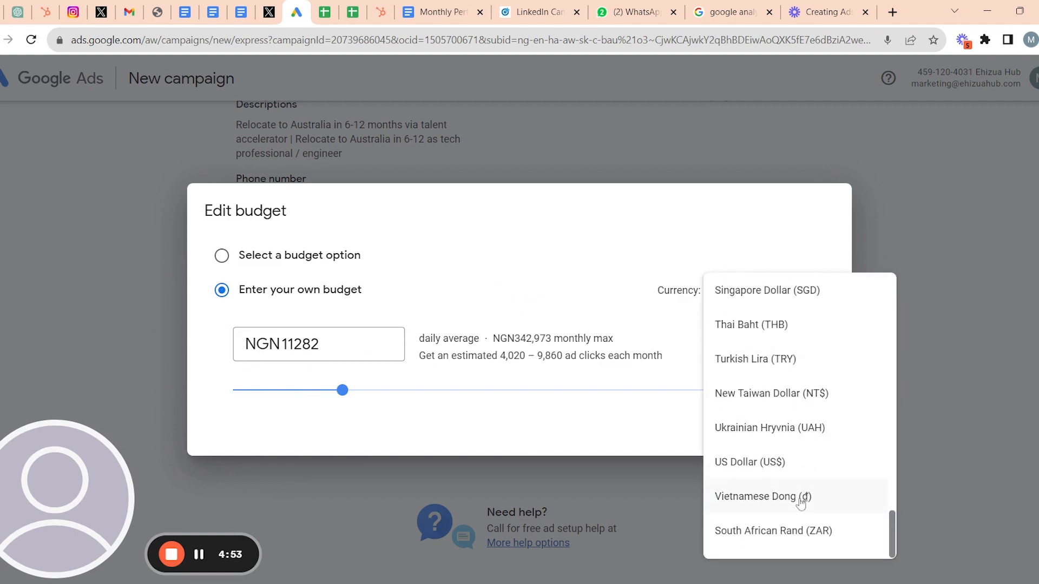
{"action": "scroll", "coordinate": [802, 498], "scroll_direction": "up", "scroll_amount": 2}
{"action": "scroll", "coordinate": [798, 490], "scroll_direction": "down", "scroll_amount": 2}
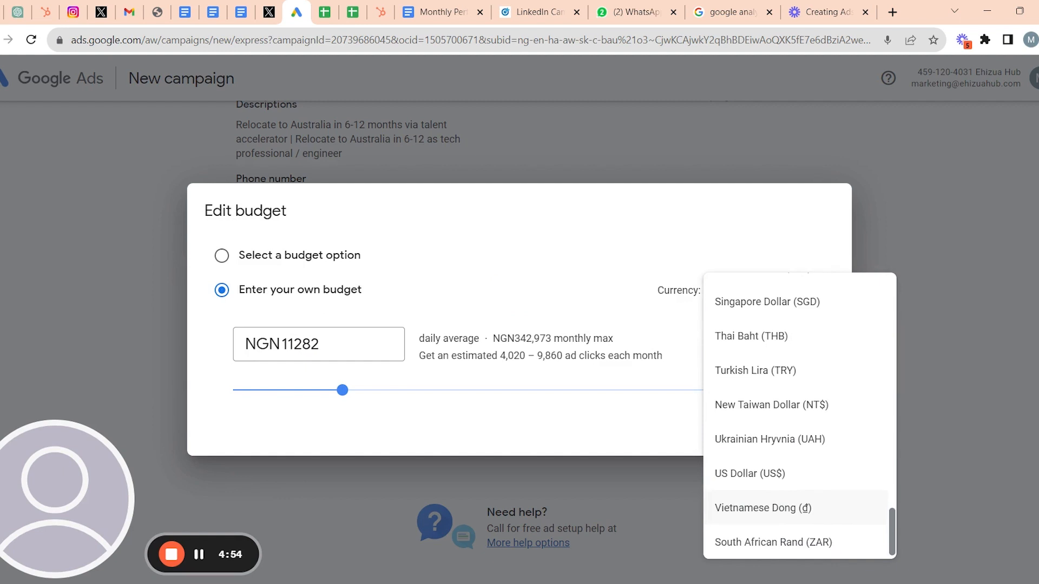
{"action": "left_click", "coordinate": [793, 479]}
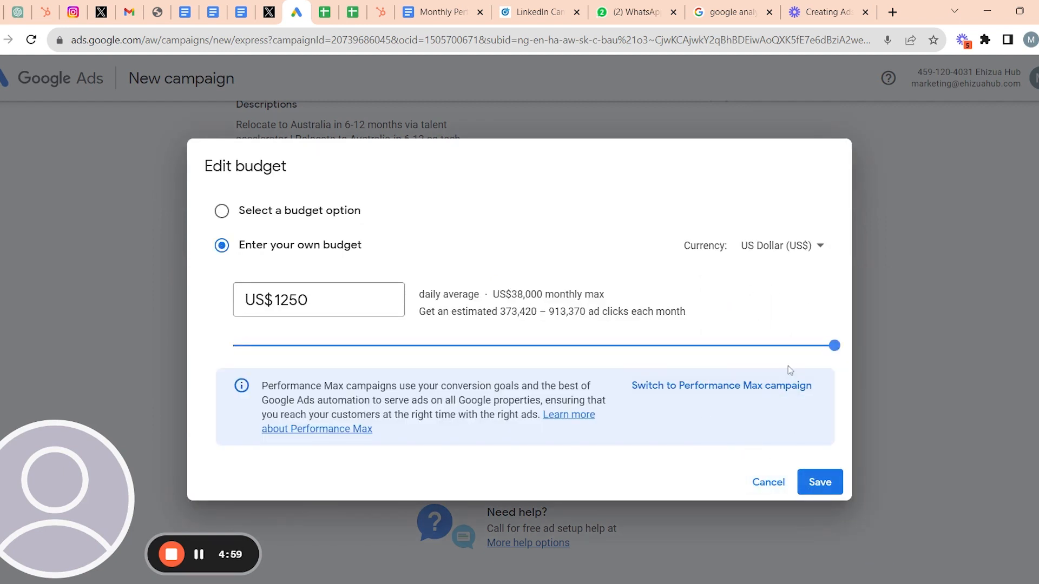
{"action": "left_click_drag", "start_coordinate": [793, 351], "coordinate": [576, 348]}
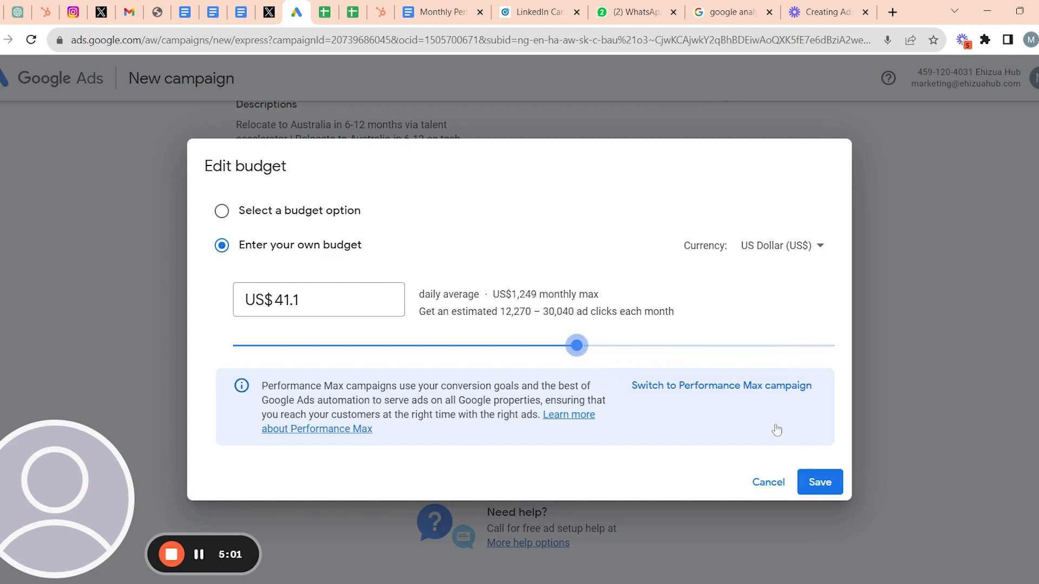
{"action": "left_click", "coordinate": [823, 484]}
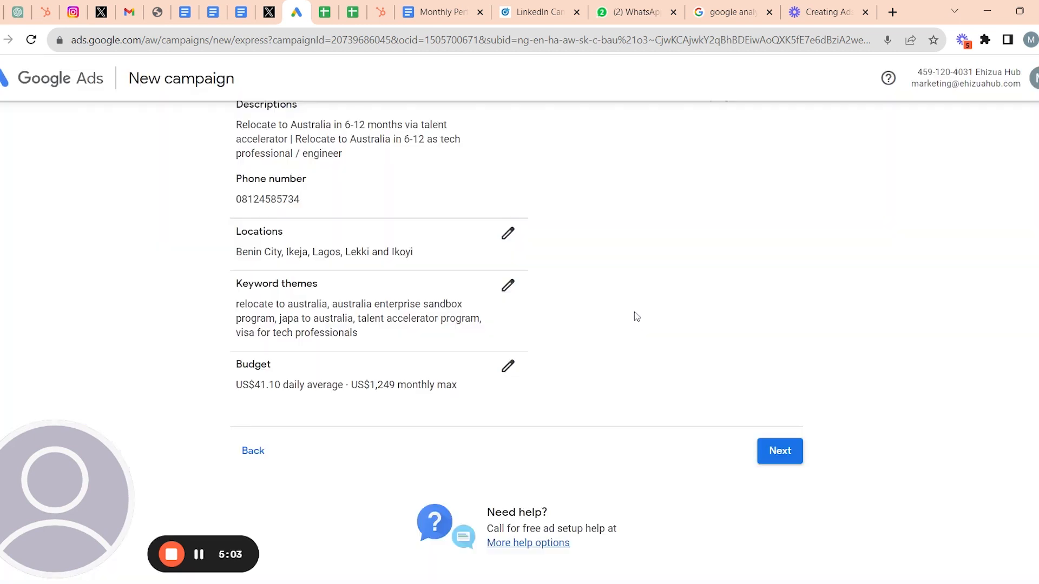
- Continue to Confirm payment info and look over the Nigeria billing details and US$300 offer
{"action": "left_click", "coordinate": [779, 452]}
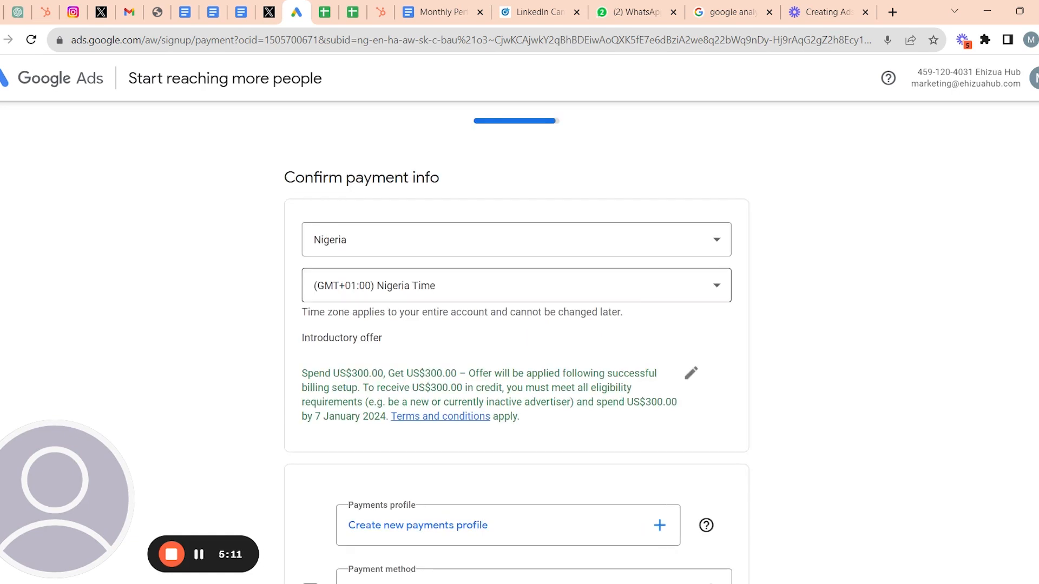
{"action": "scroll", "coordinate": [517, 340], "scroll_direction": "down", "scroll_amount": 5}
{"action": "scroll", "coordinate": [517, 341], "scroll_direction": "up", "scroll_amount": 2}
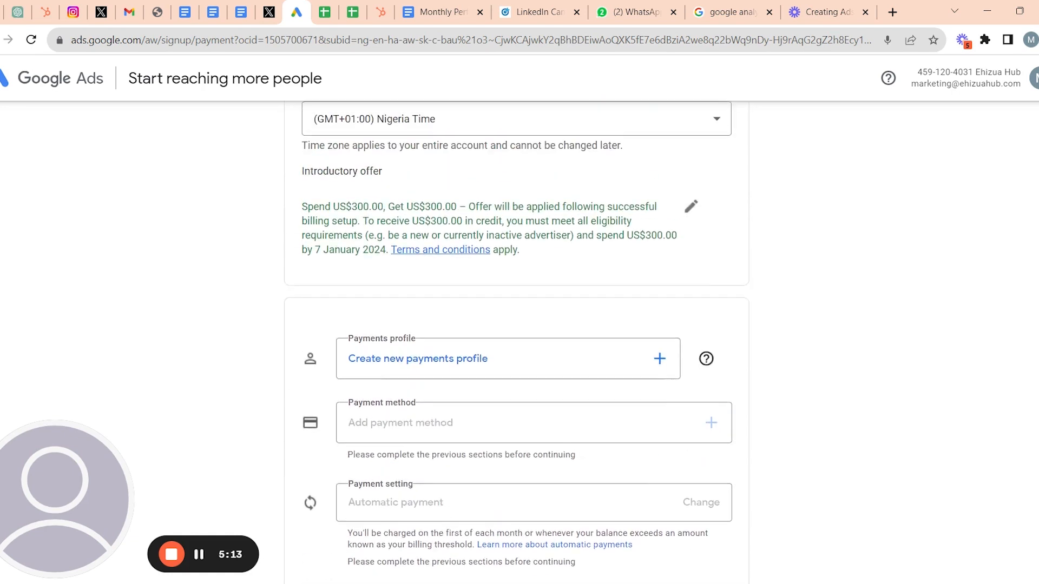
{"action": "scroll", "coordinate": [516, 341], "scroll_direction": "up", "scroll_amount": 2}
{"action": "scroll", "coordinate": [516, 341], "scroll_direction": "down", "scroll_amount": 1}
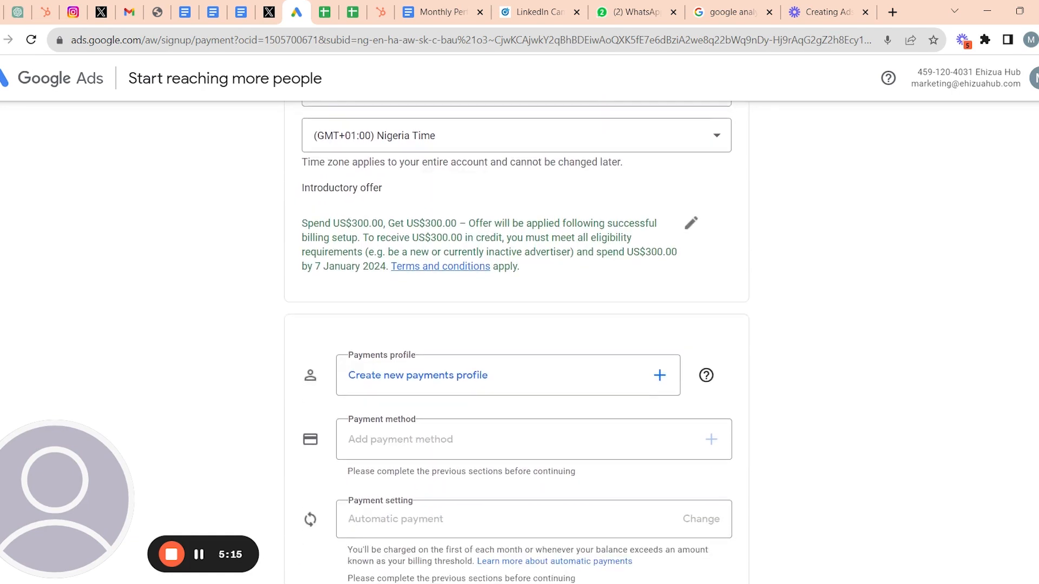
{"action": "scroll", "coordinate": [517, 340], "scroll_direction": "up", "scroll_amount": 3}
{"action": "scroll", "coordinate": [516, 341], "scroll_direction": "down", "scroll_amount": 6}
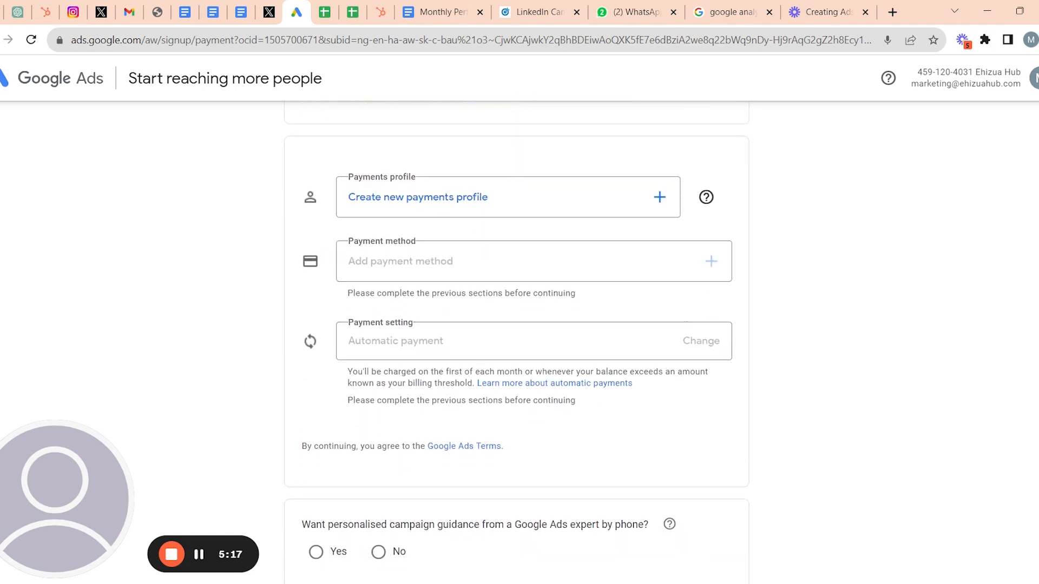
{"action": "scroll", "coordinate": [517, 341], "scroll_direction": "down", "scroll_amount": 1}
{"action": "scroll", "coordinate": [517, 341], "scroll_direction": "up", "scroll_amount": 1}
{"action": "scroll", "coordinate": [517, 341], "scroll_direction": "down", "scroll_amount": 1}
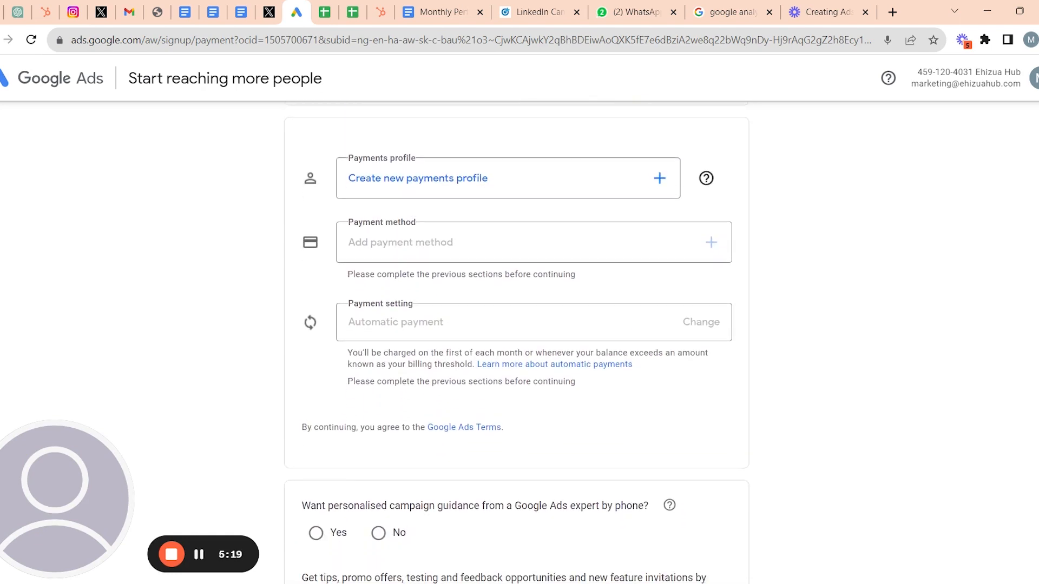
{"action": "scroll", "coordinate": [516, 341], "scroll_direction": "up", "scroll_amount": 5}
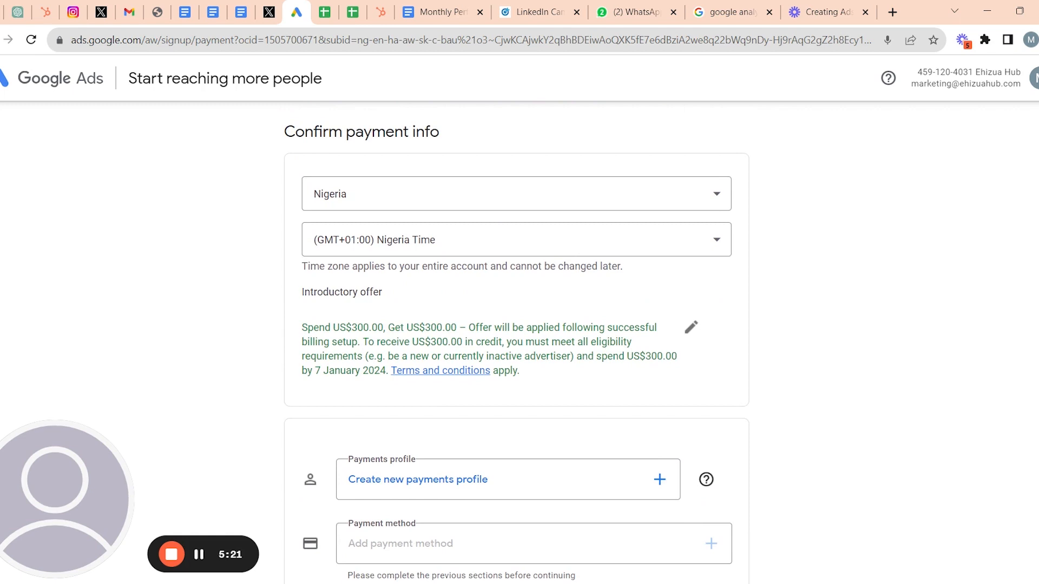
{"action": "scroll", "coordinate": [517, 341], "scroll_direction": "down", "scroll_amount": 4}
{"action": "scroll", "coordinate": [517, 340], "scroll_direction": "up", "scroll_amount": 3}
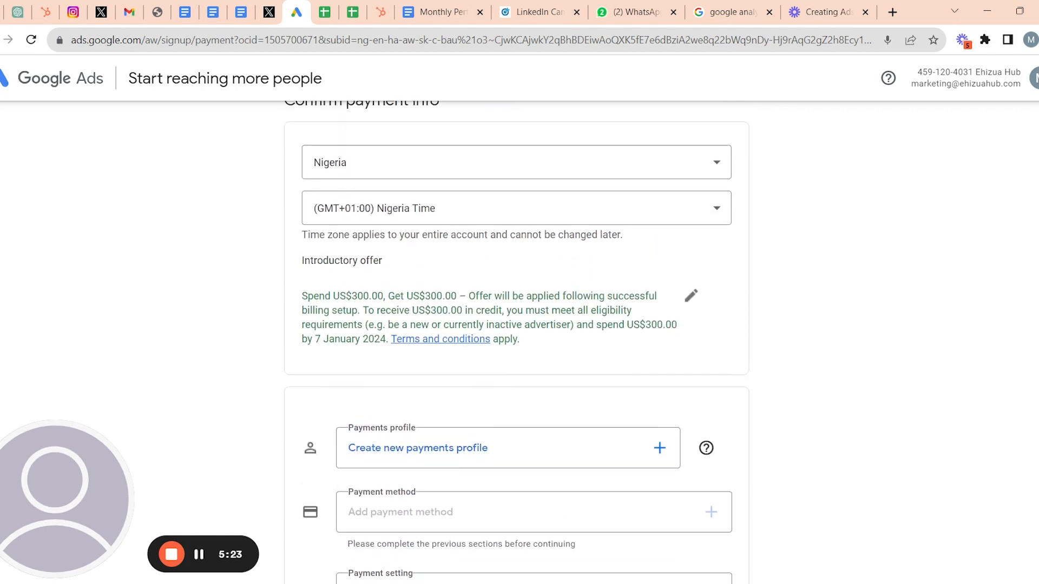
{"action": "scroll", "coordinate": [516, 341], "scroll_direction": "down", "scroll_amount": 3}
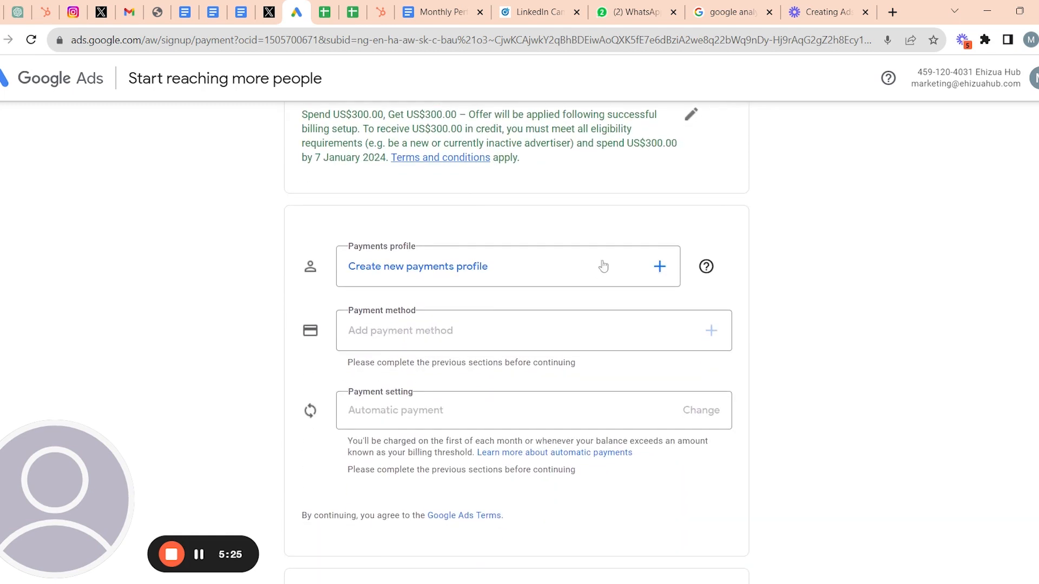
{"action": "left_click", "coordinate": [547, 270]}
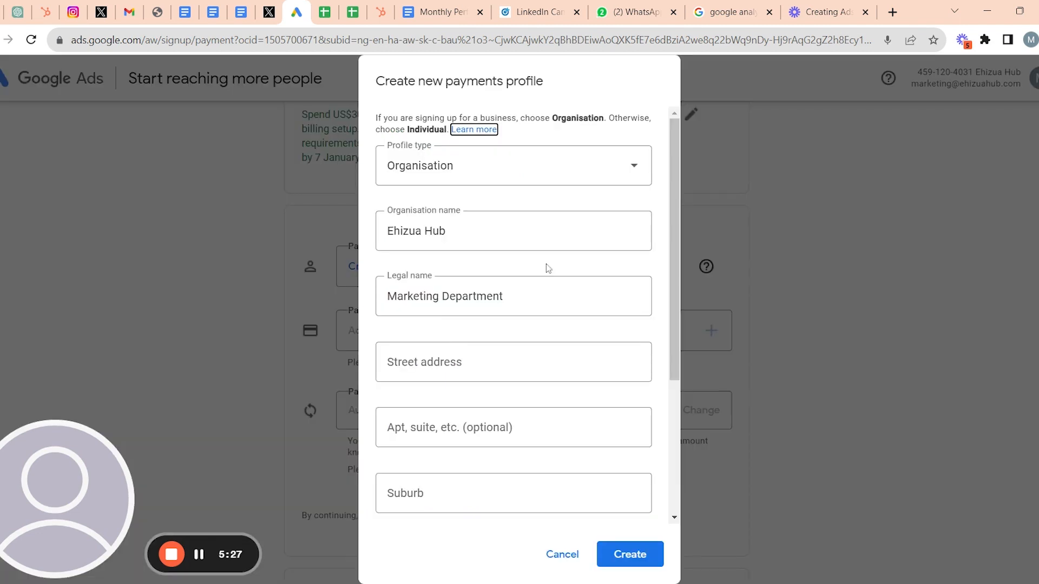
{"action": "scroll", "coordinate": [548, 268], "scroll_direction": "down", "scroll_amount": 4}
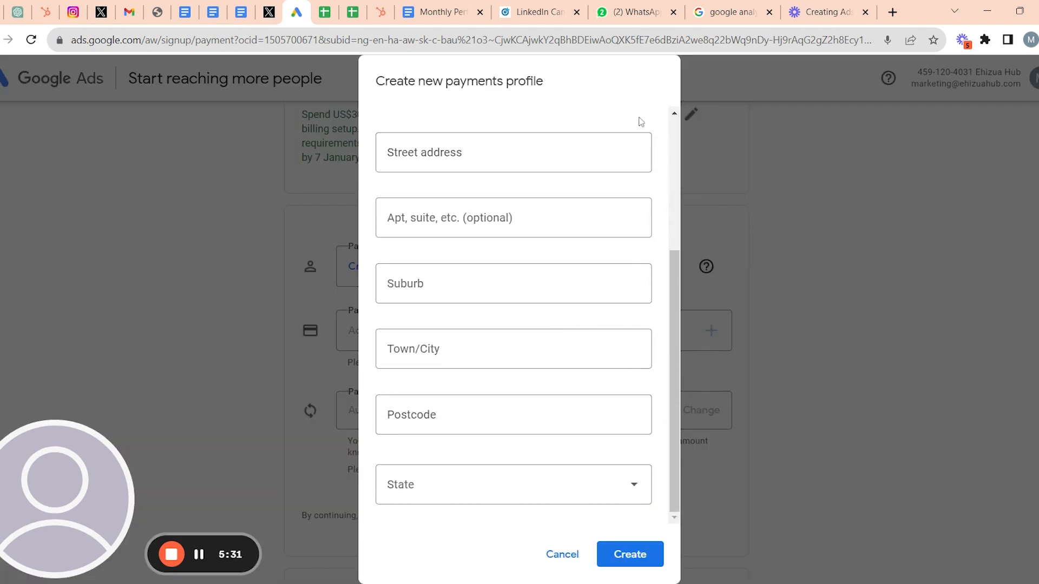
{"action": "scroll", "coordinate": [637, 122], "scroll_direction": "up", "scroll_amount": 4}
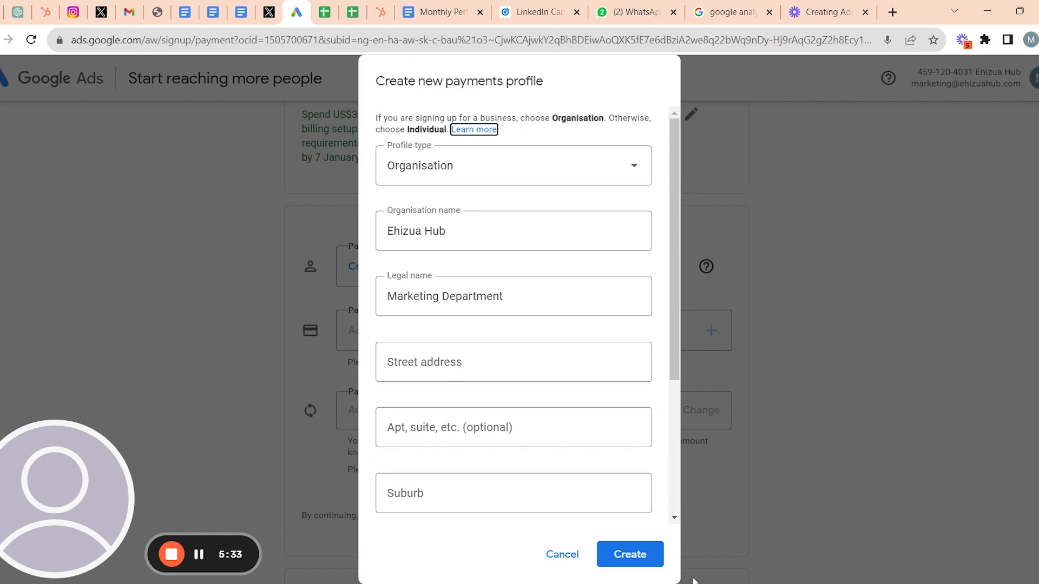
{"action": "left_click", "coordinate": [632, 557]}
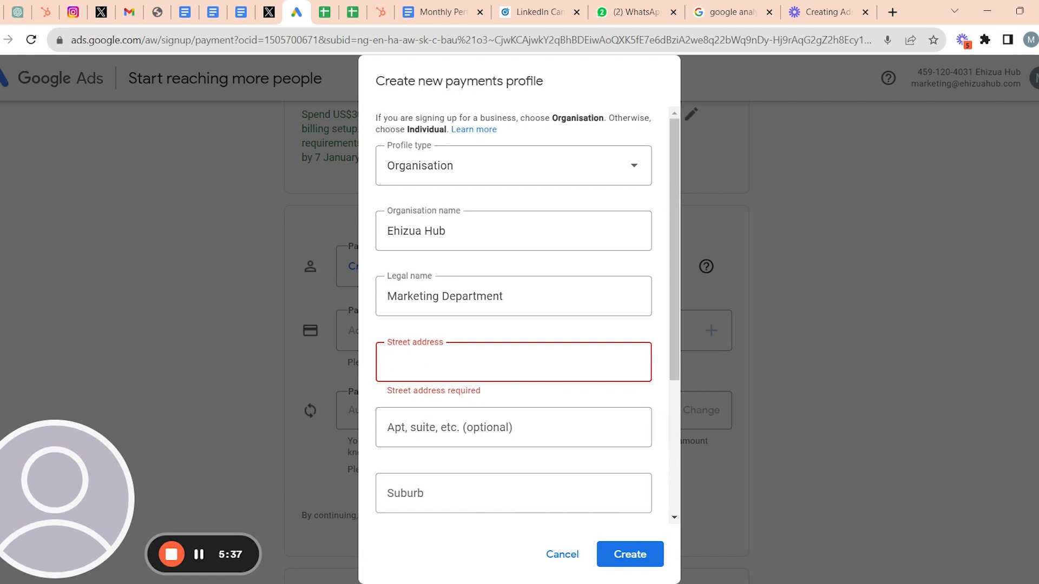
{"action": "left_click", "coordinate": [495, 395]}
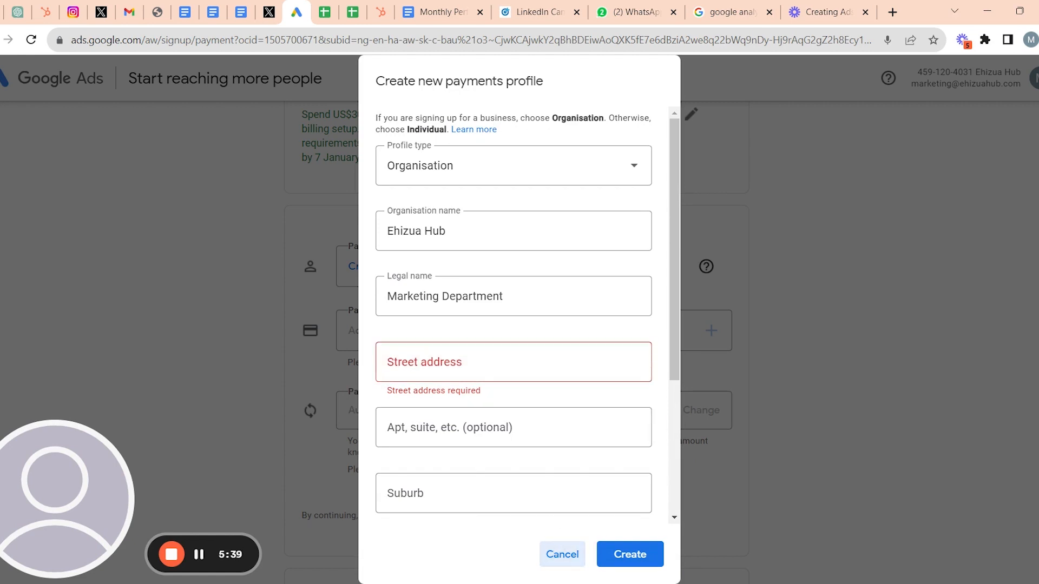
{"action": "left_click", "coordinate": [562, 554]}
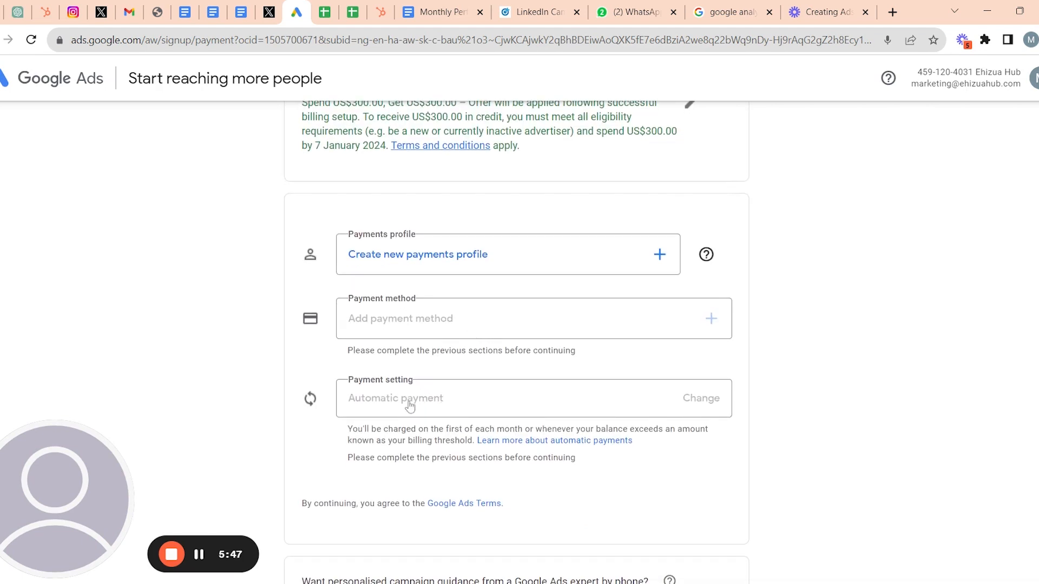
- Reopen the payments profile form and enter the street address and apartment lines
{"action": "left_click", "coordinate": [537, 269]}
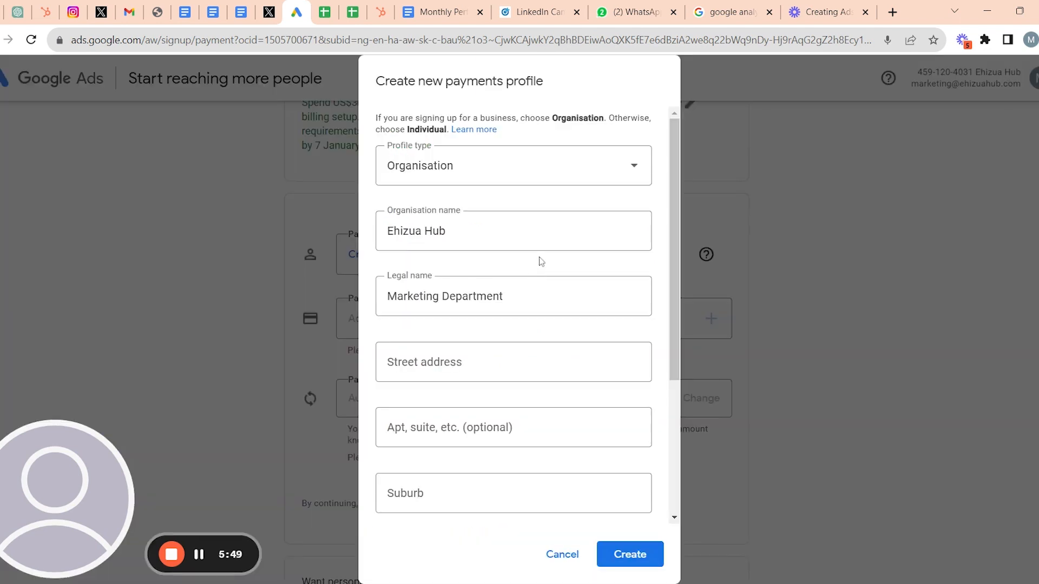
{"action": "scroll", "coordinate": [483, 373], "scroll_direction": "down", "scroll_amount": 3}
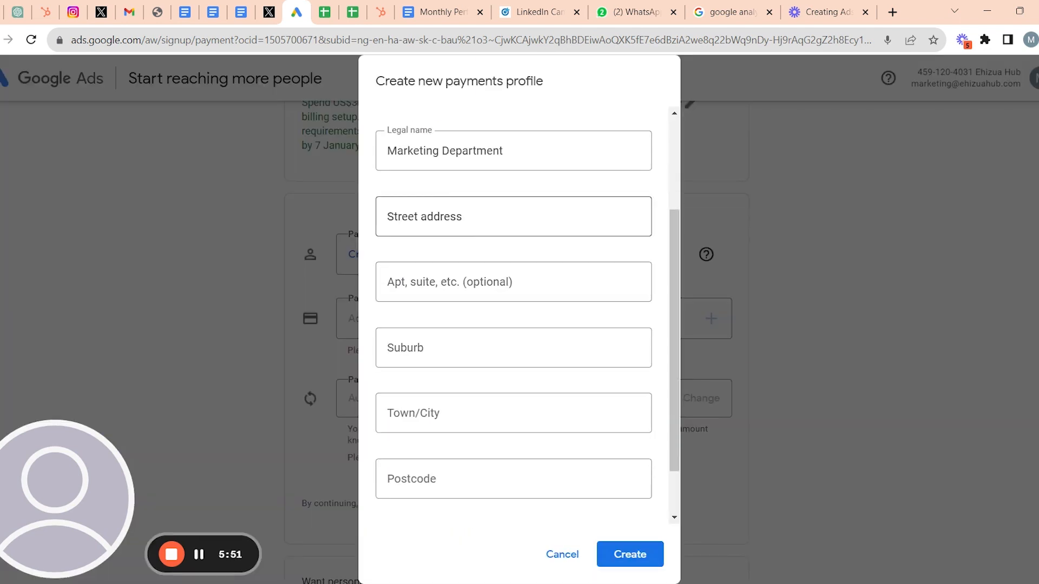
{"action": "left_click", "coordinate": [487, 216]}
{"action": "type", "text": "jengngre"}
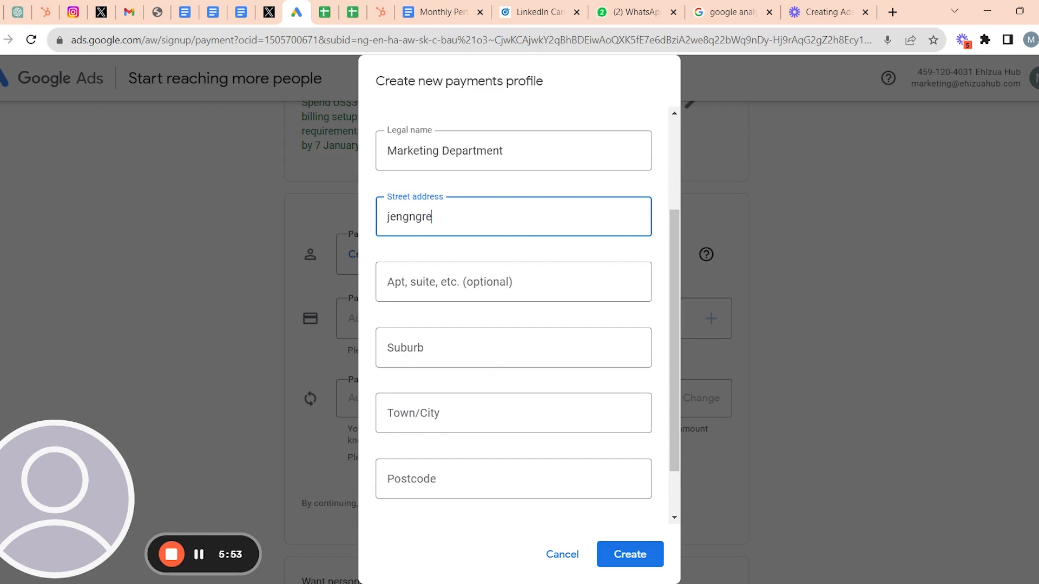
{"action": "key", "text": "Tab"}
{"action": "type", "text": "gwegn"}
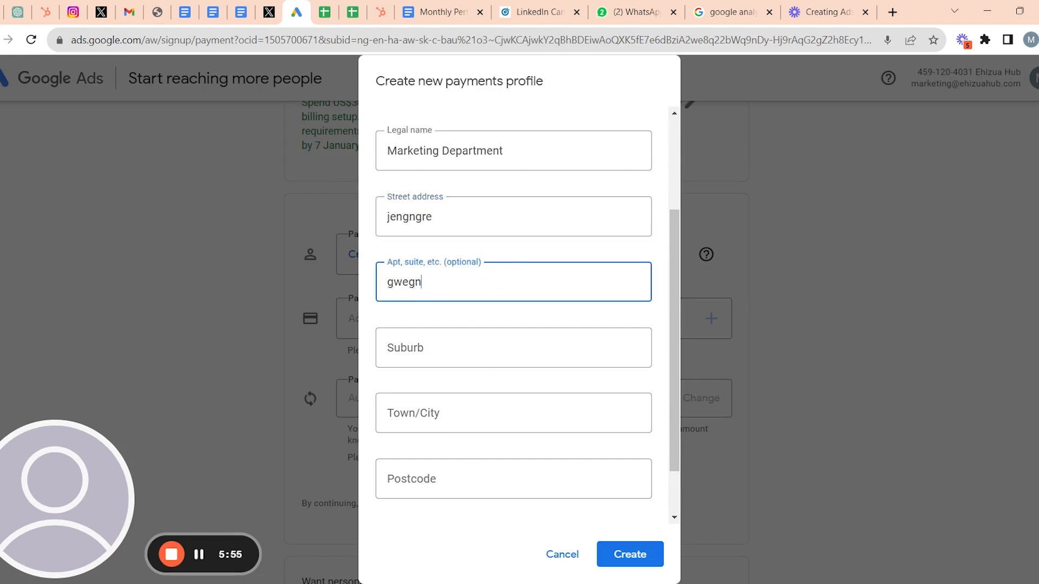
- Fill in suburb, town/city and postcode, fix the postcode format error, and create the profile
{"action": "key", "text": "Tab"}
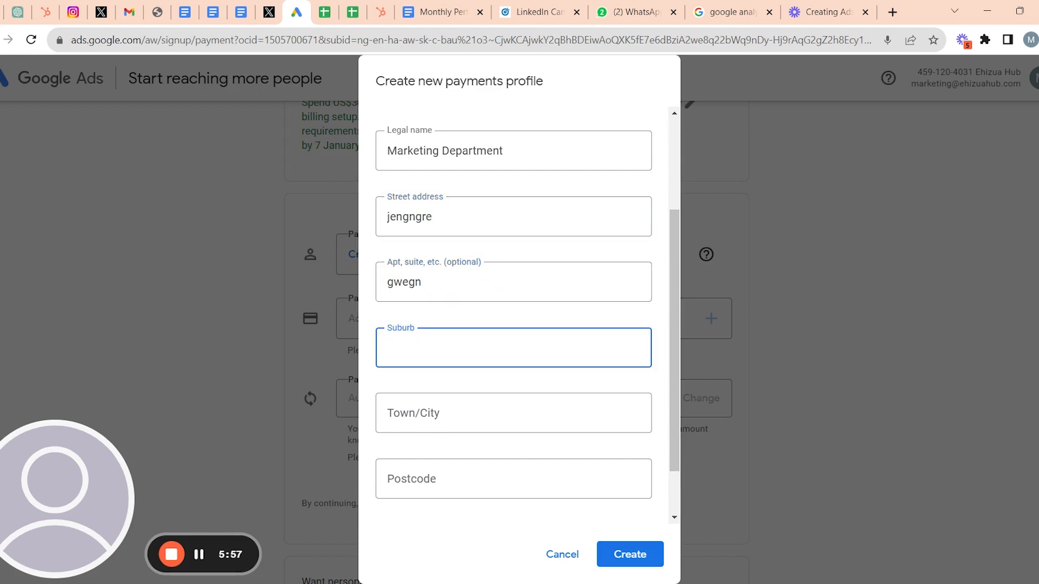
{"action": "type", "text": "gwnf"}
{"action": "key", "text": "Tab"}
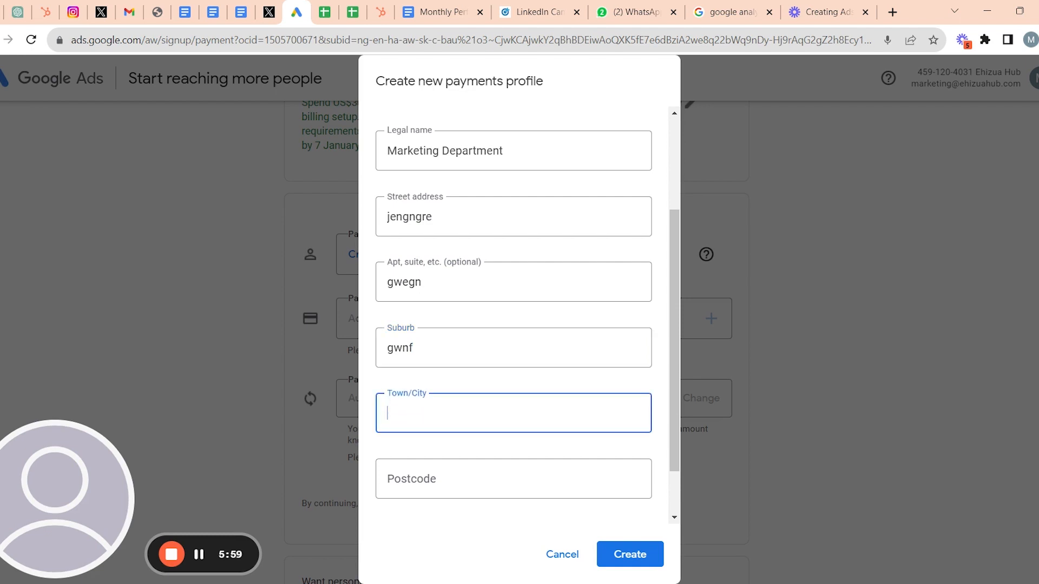
{"action": "type", "text": "enne"}
{"action": "key", "text": "Tab"}
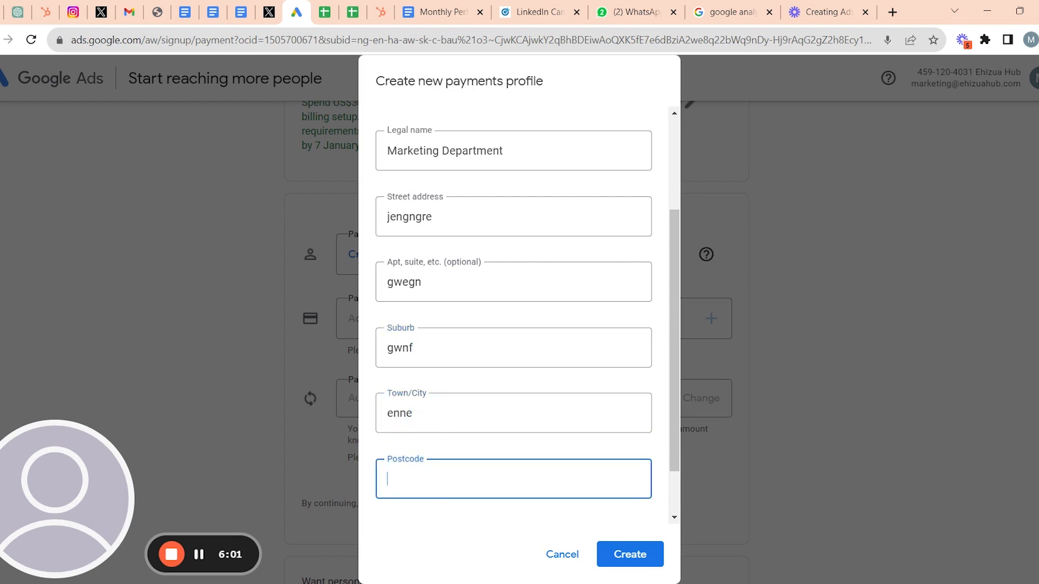
{"action": "type", "text": "10001"}
{"action": "left_click", "coordinate": [627, 553]}
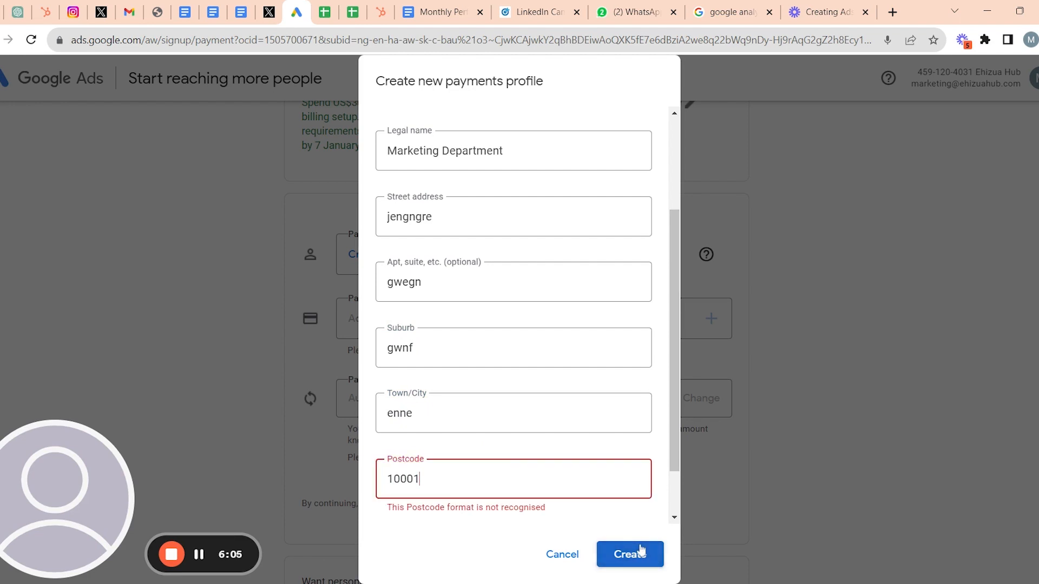
{"action": "key", "text": "BackSpace"}
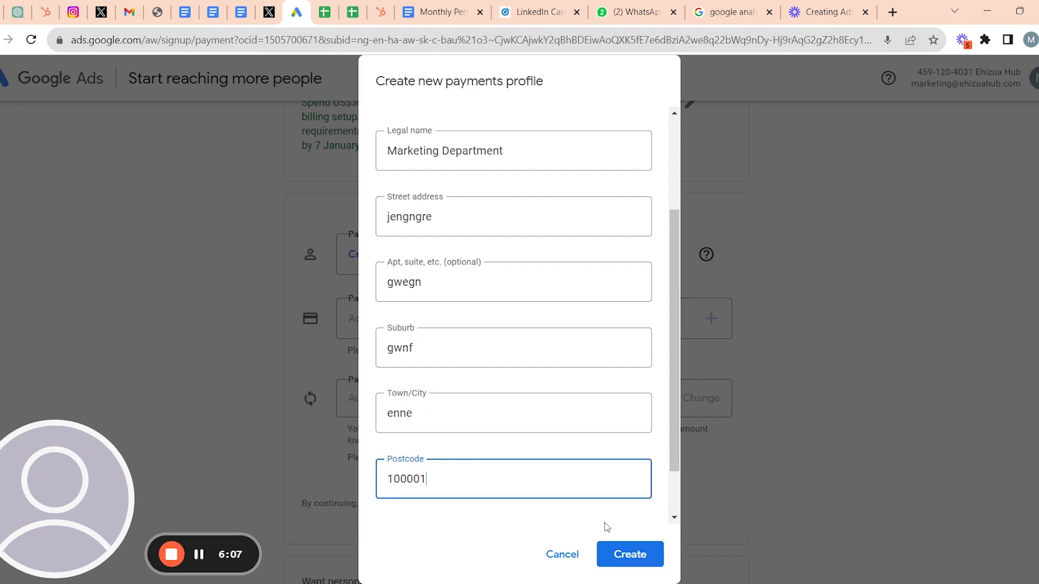
{"action": "left_click", "coordinate": [606, 559]}
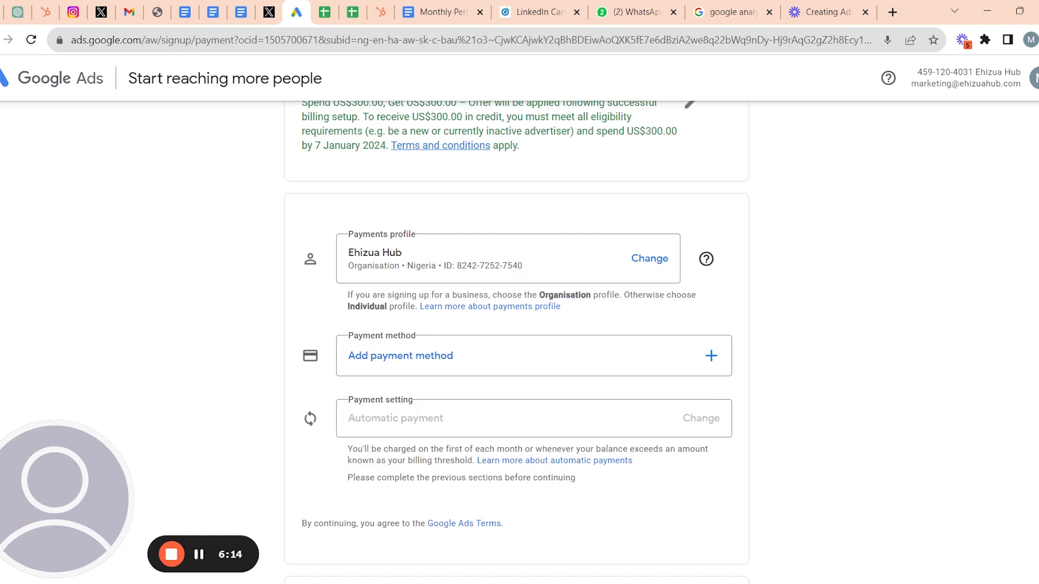
{"action": "left_click", "coordinate": [677, 349]}
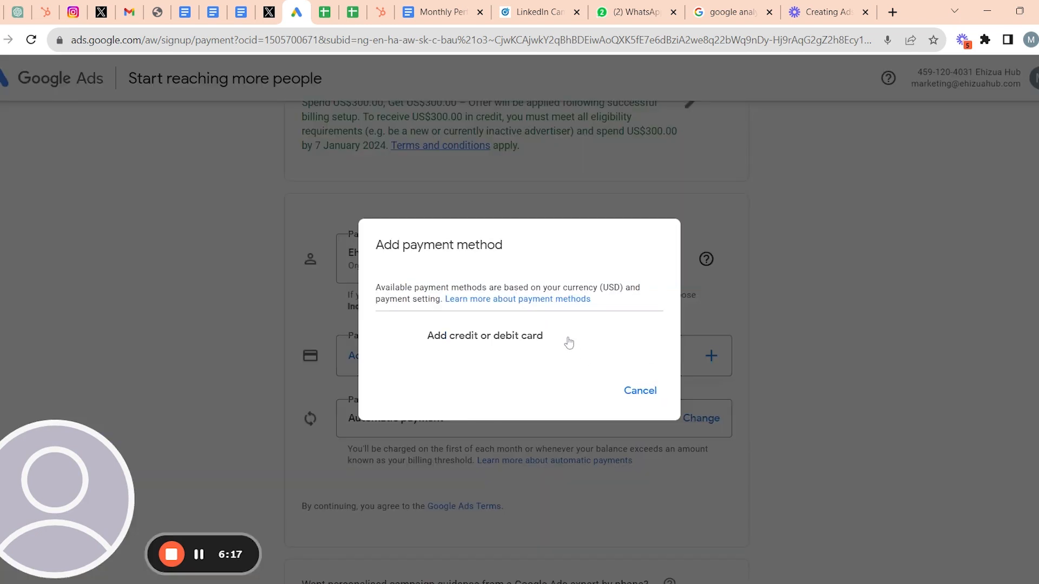
{"action": "left_click", "coordinate": [539, 340]}
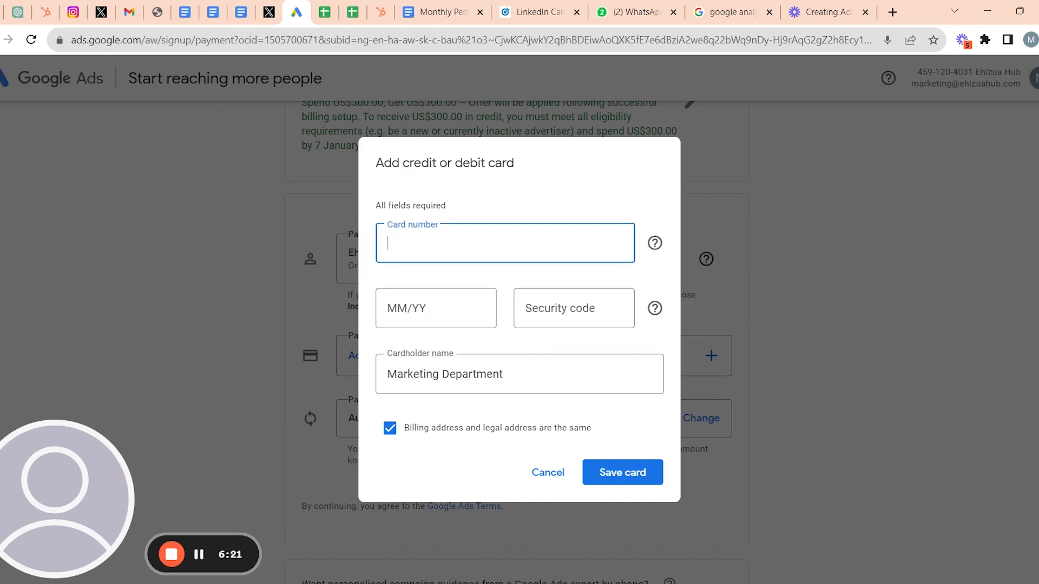
{"action": "left_click", "coordinate": [494, 301]}
{"action": "key", "text": "Tab"}
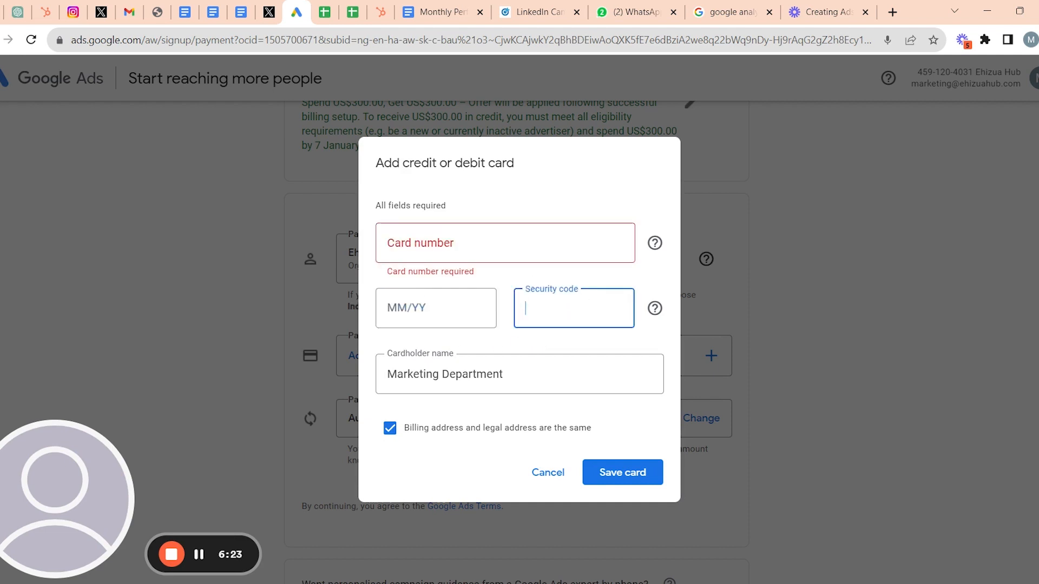
{"action": "left_click", "coordinate": [569, 472]}
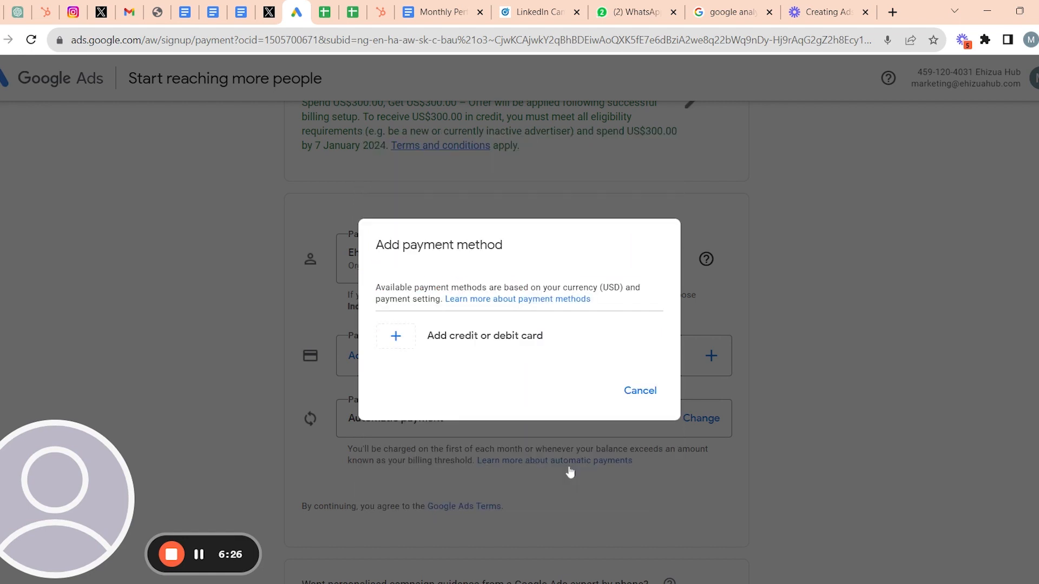
{"action": "left_click", "coordinate": [648, 402]}
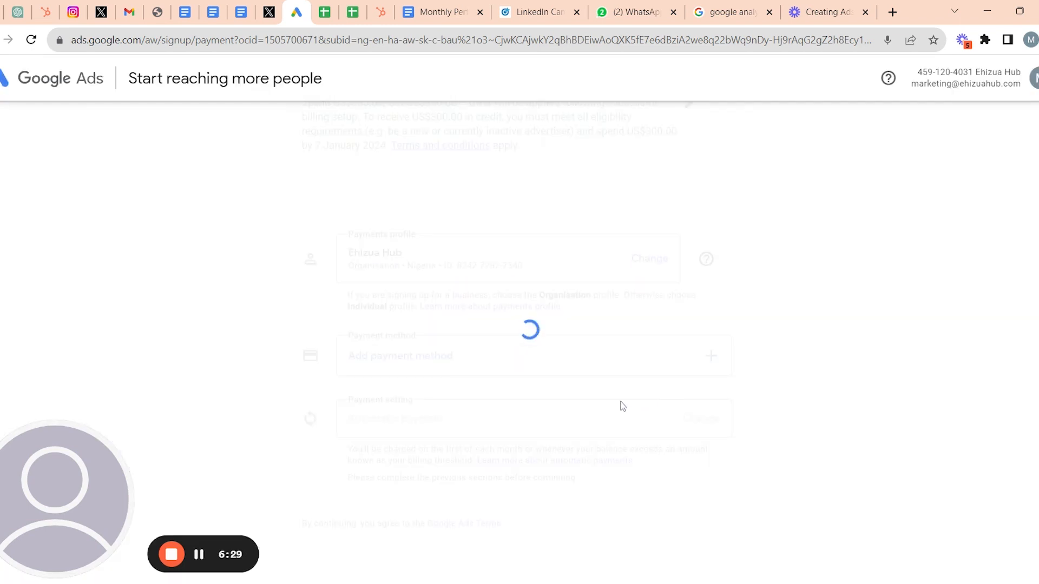
{"action": "scroll", "coordinate": [623, 372], "scroll_direction": "down", "scroll_amount": 1}
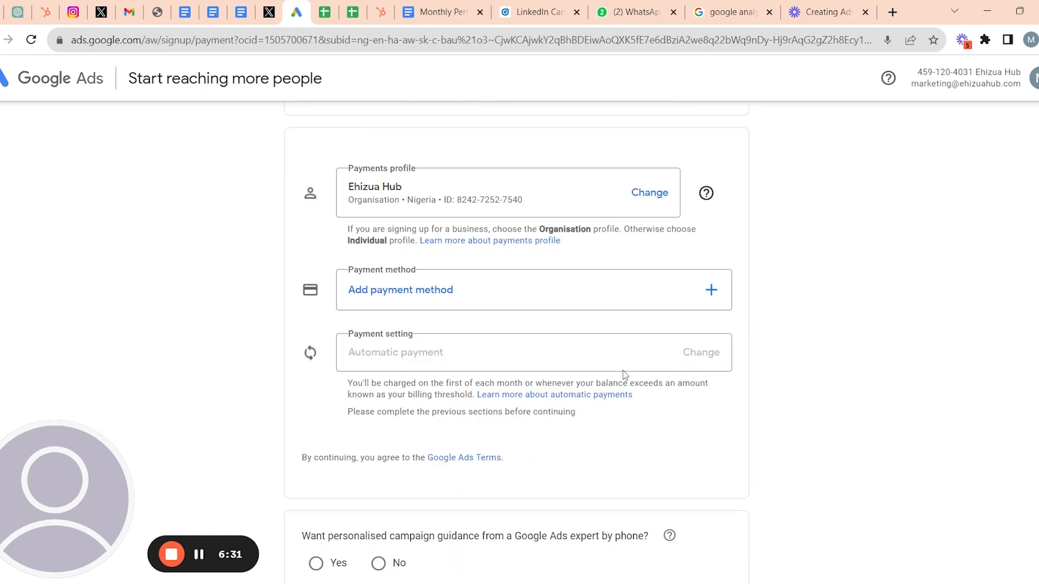
{"action": "scroll", "coordinate": [623, 372], "scroll_direction": "down", "scroll_amount": 1}
{"action": "scroll", "coordinate": [624, 378], "scroll_direction": "down", "scroll_amount": 3}
{"action": "scroll", "coordinate": [612, 362], "scroll_direction": "down", "scroll_amount": 2}
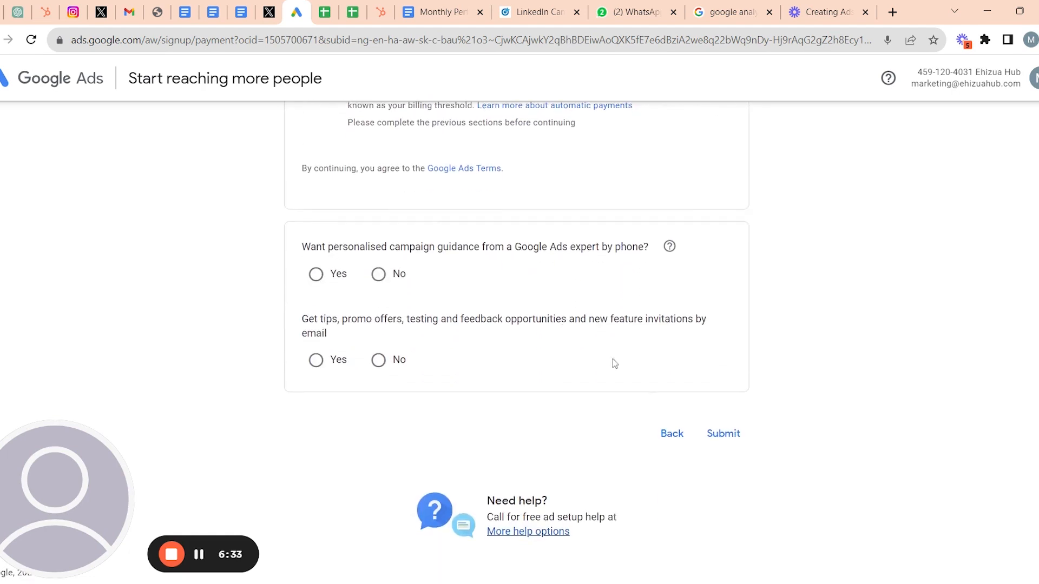
{"action": "left_click", "coordinate": [737, 436]}
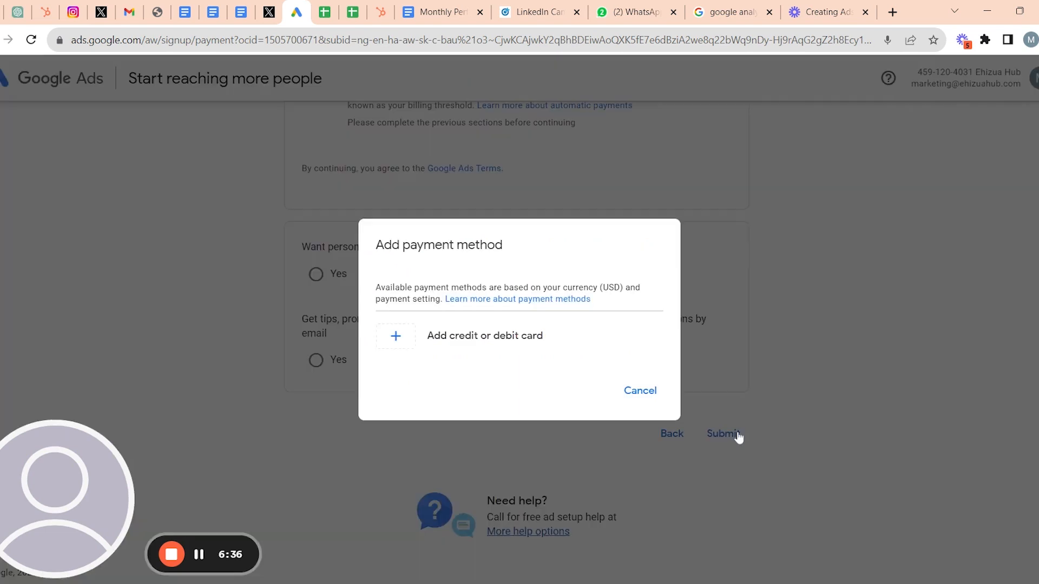
{"action": "left_click", "coordinate": [655, 392]}
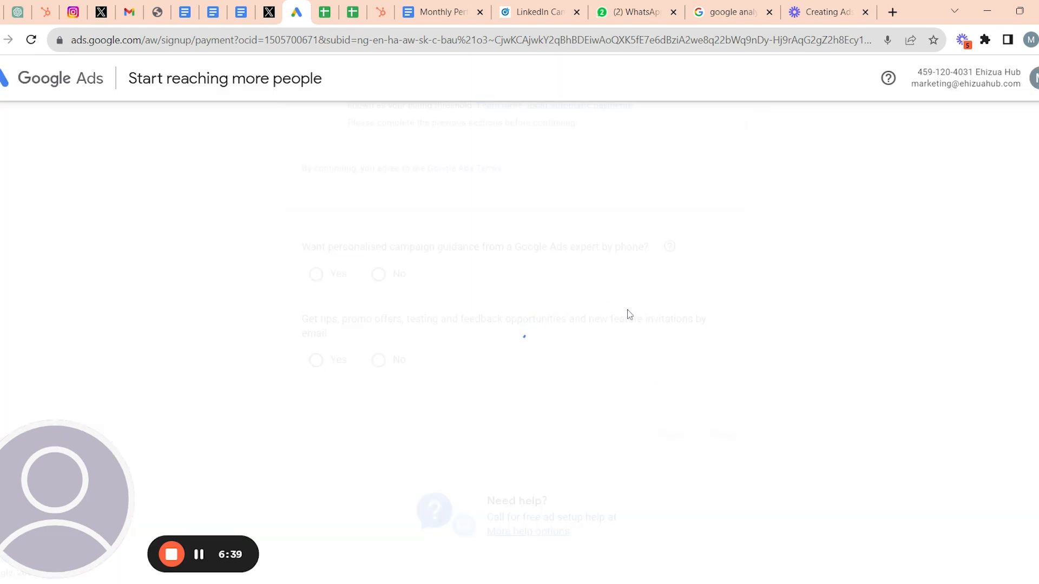
{"action": "scroll", "coordinate": [628, 314], "scroll_direction": "up", "scroll_amount": 6}
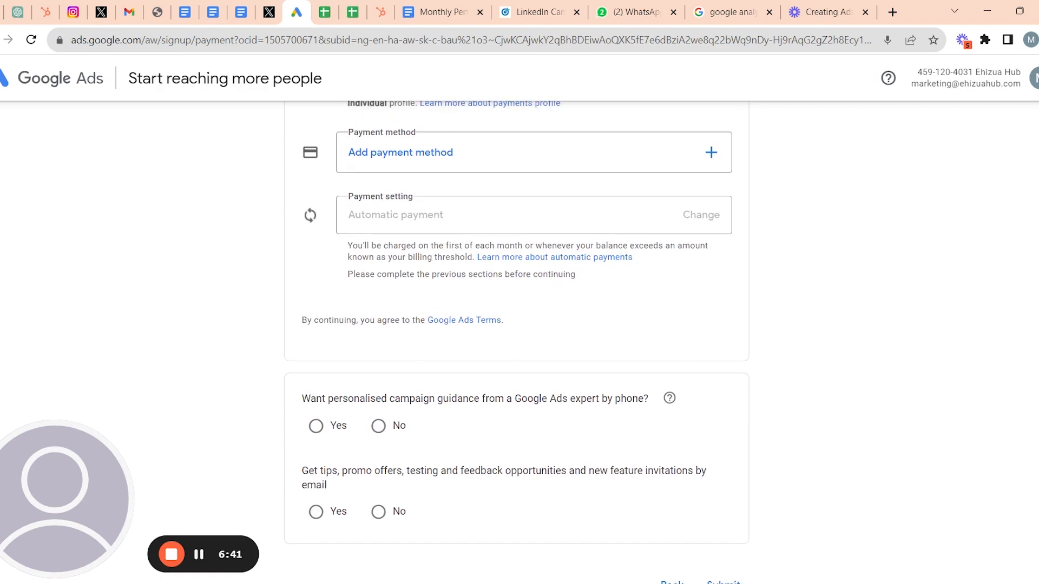
{"action": "scroll", "coordinate": [517, 342], "scroll_direction": "up", "scroll_amount": 3}
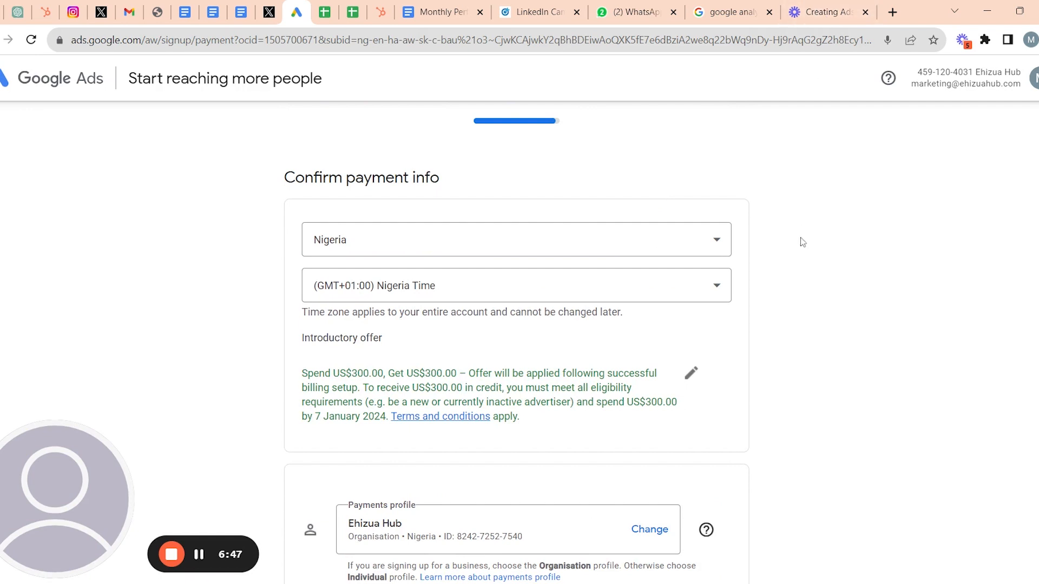
{"action": "scroll", "coordinate": [802, 240], "scroll_direction": "down", "scroll_amount": 4}
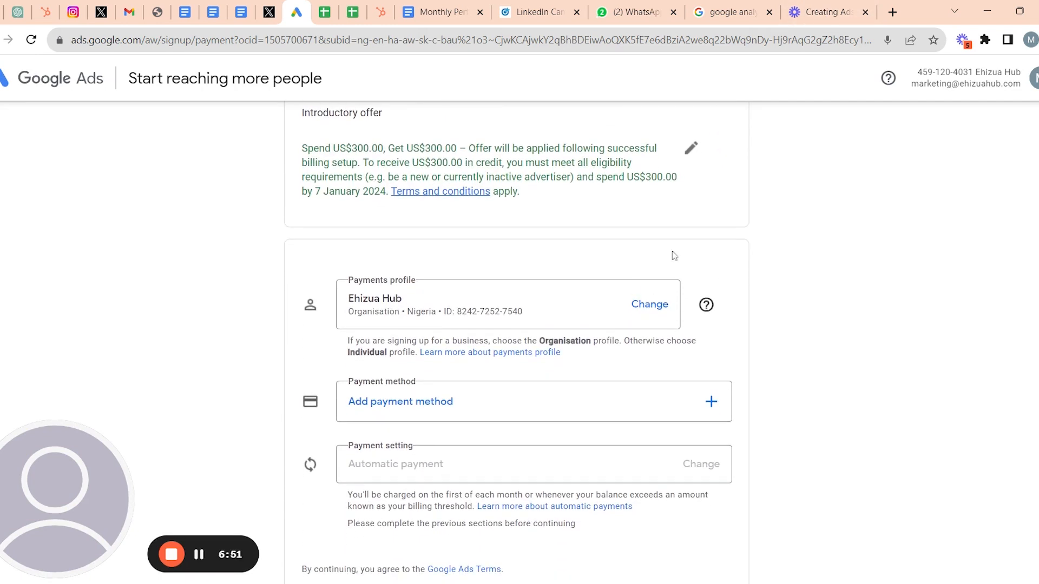
{"action": "scroll", "coordinate": [759, 233], "scroll_direction": "down", "scroll_amount": 3}
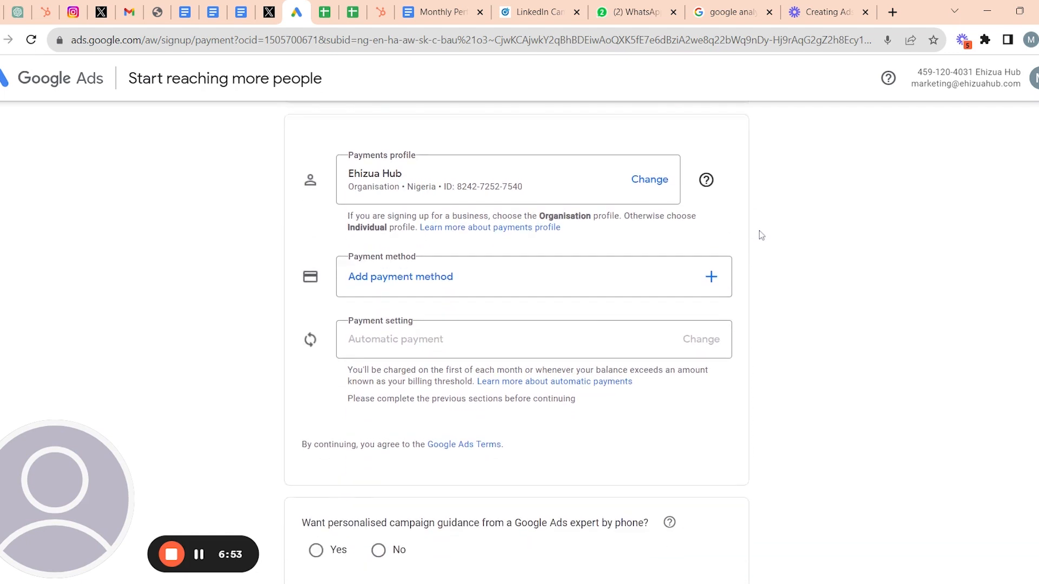
{"action": "scroll", "coordinate": [759, 235], "scroll_direction": "down", "scroll_amount": 1}
{"action": "scroll", "coordinate": [516, 349], "scroll_direction": "up", "scroll_amount": 2}
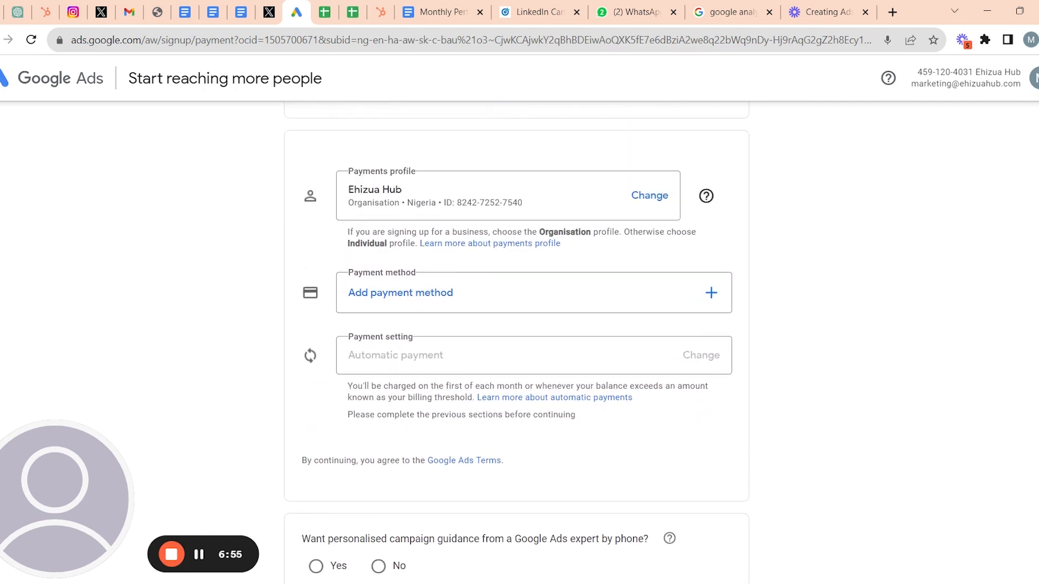
{"action": "scroll", "coordinate": [705, 239], "scroll_direction": "down", "scroll_amount": 1}
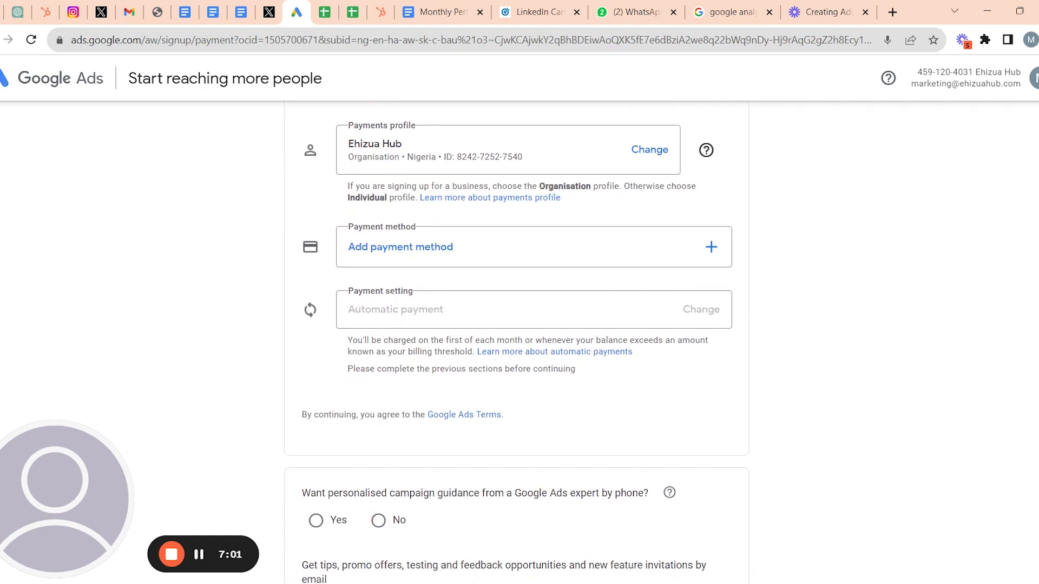
{"action": "scroll", "coordinate": [517, 345], "scroll_direction": "down", "scroll_amount": 1}
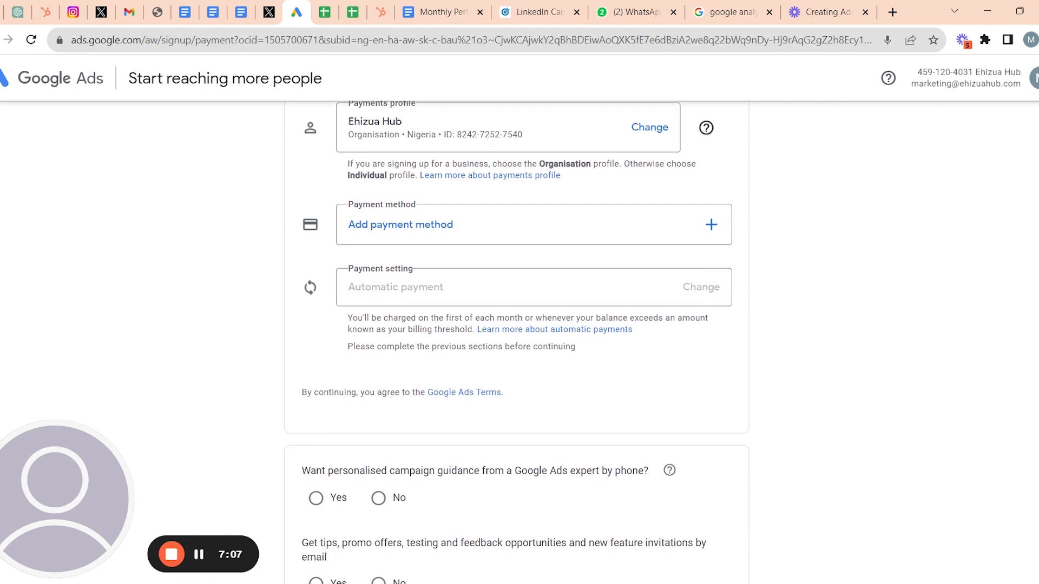
{"action": "scroll", "coordinate": [517, 343], "scroll_direction": "down", "scroll_amount": 5}
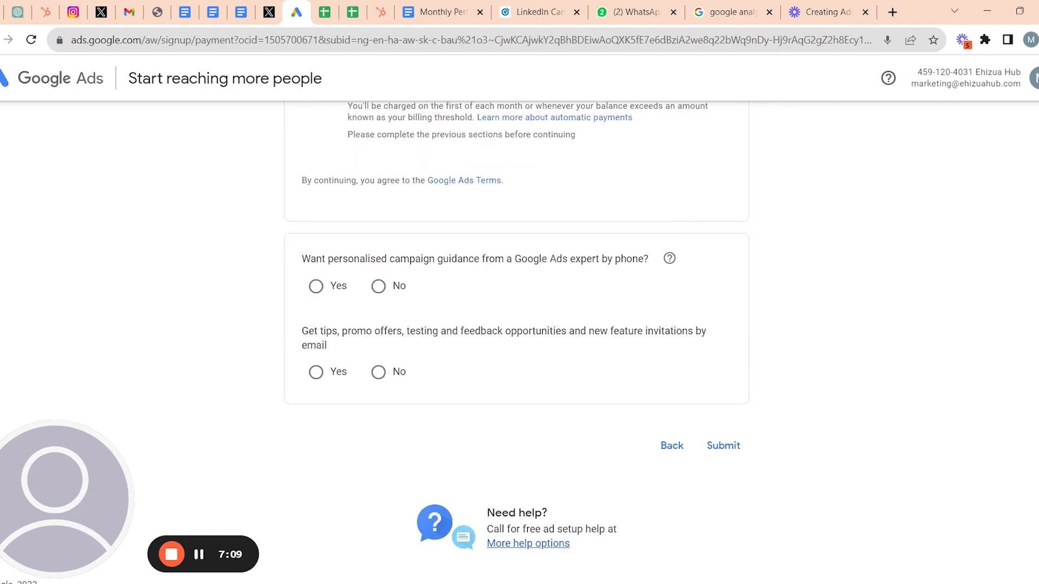
{"action": "scroll", "coordinate": [647, 169], "scroll_direction": "up", "scroll_amount": 6}
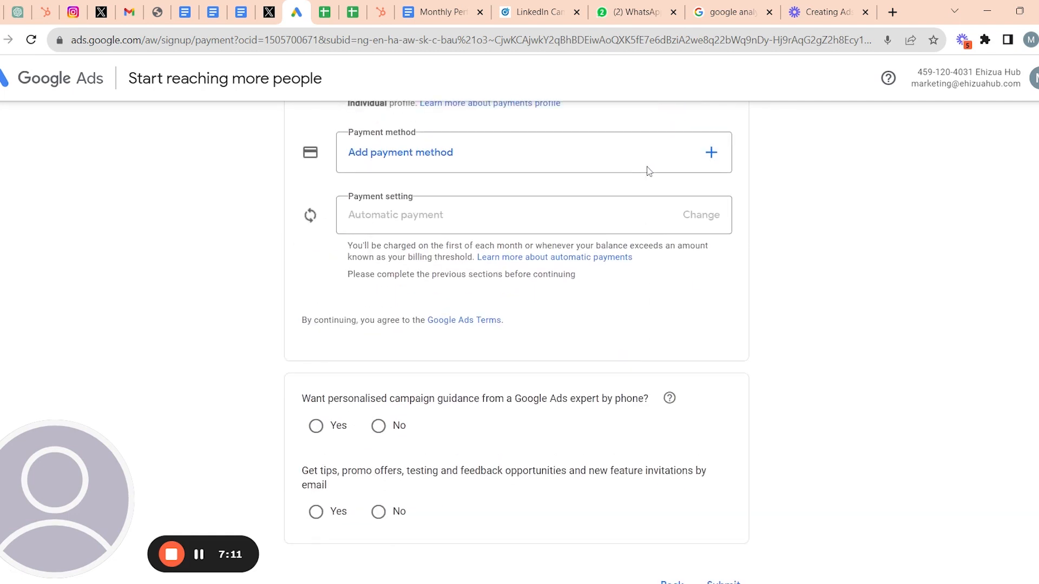
{"action": "scroll", "coordinate": [649, 171], "scroll_direction": "up", "scroll_amount": 6}
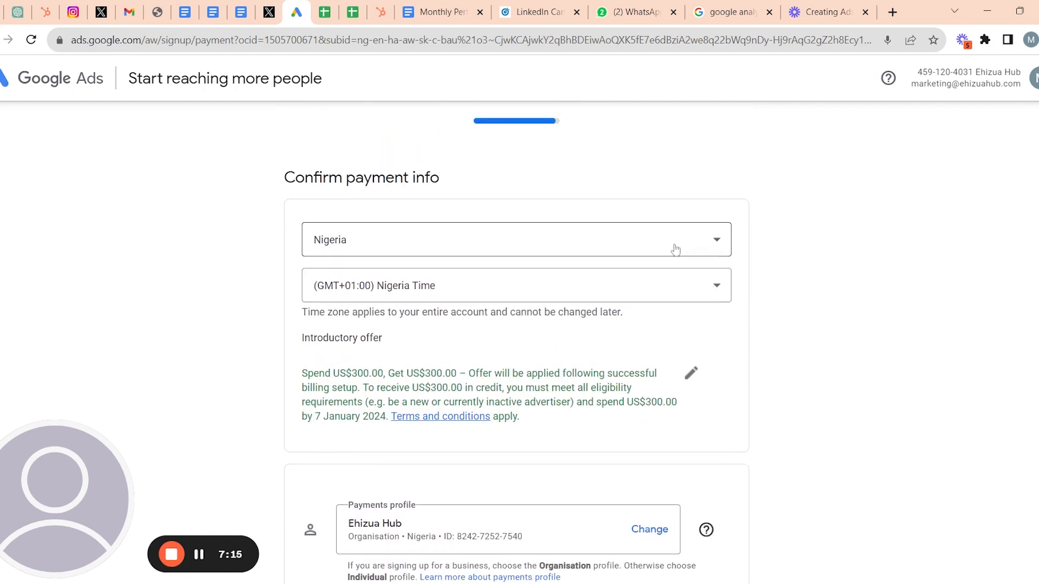
{"action": "scroll", "coordinate": [676, 250], "scroll_direction": "down", "scroll_amount": 2}
{"action": "scroll", "coordinate": [517, 325], "scroll_direction": "down", "scroll_amount": 2}
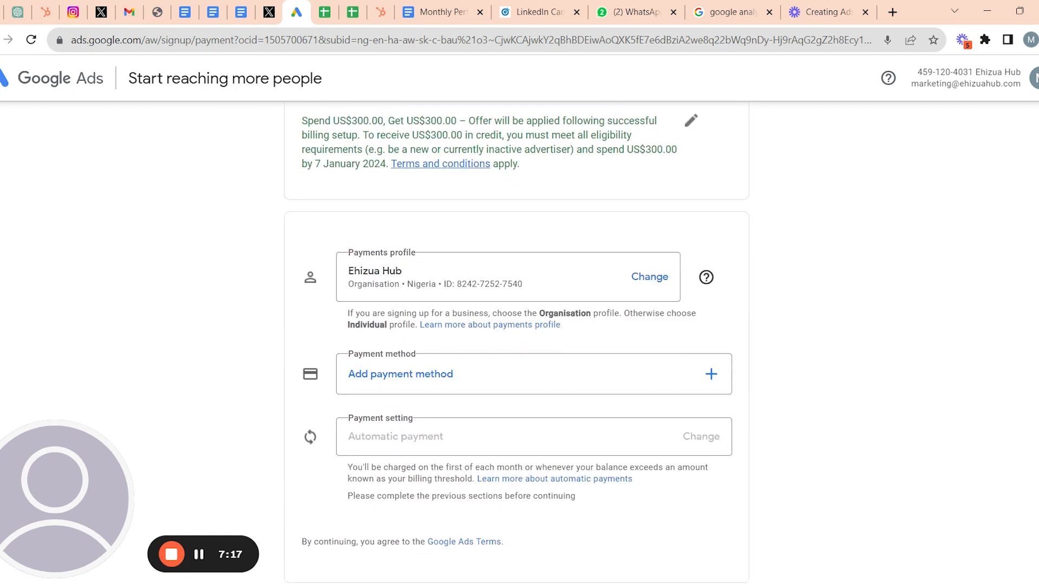
{"action": "scroll", "coordinate": [322, 460], "scroll_direction": "down", "scroll_amount": 6}
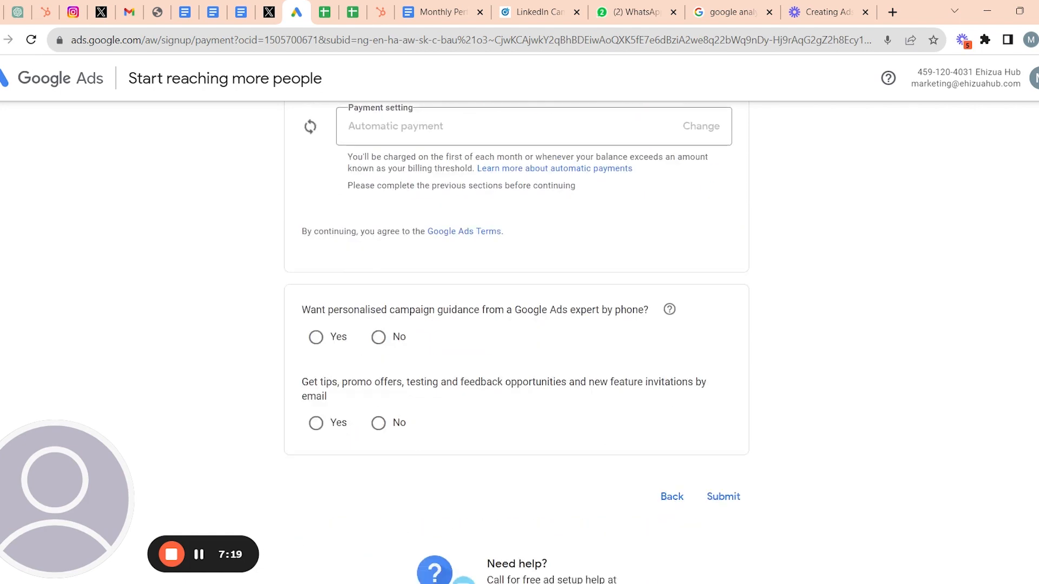